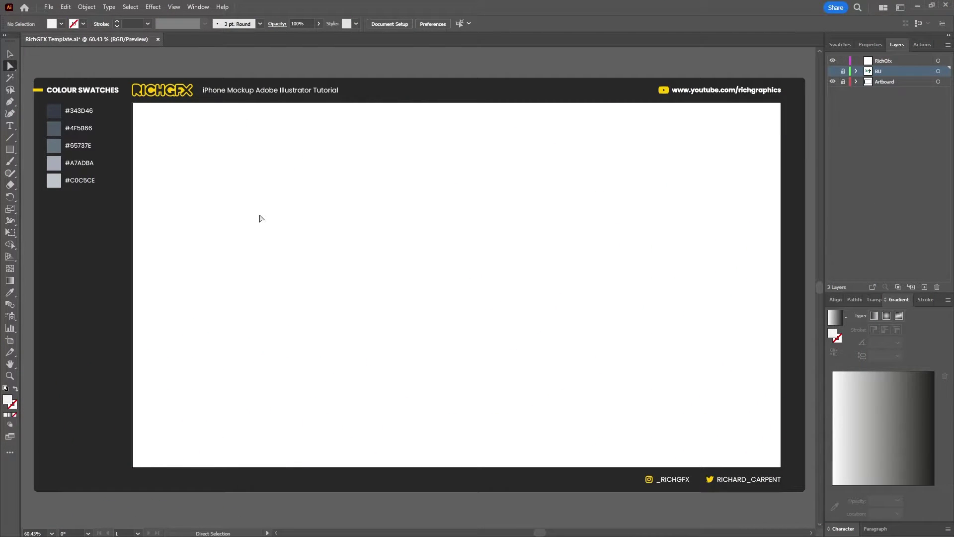
- Examine the new-document settings with their raster effects resolution options, and the open document's colour swatches
left_click(46, 7)
left_click(65, 18)
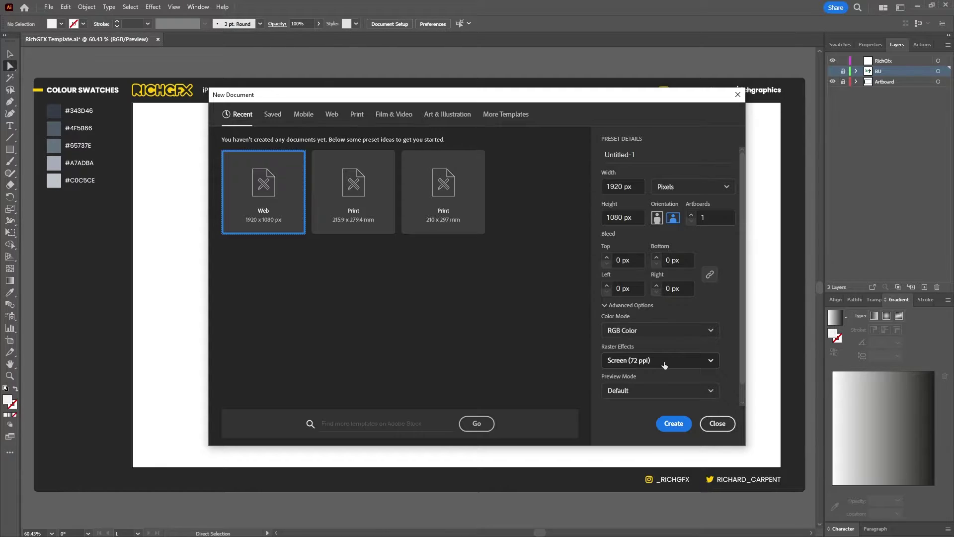
left_click(665, 360)
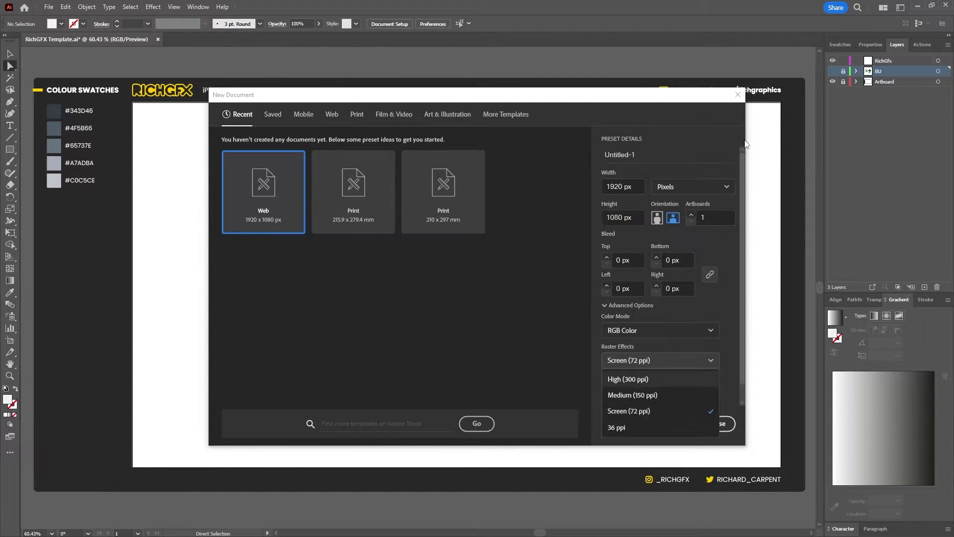
left_click(737, 94)
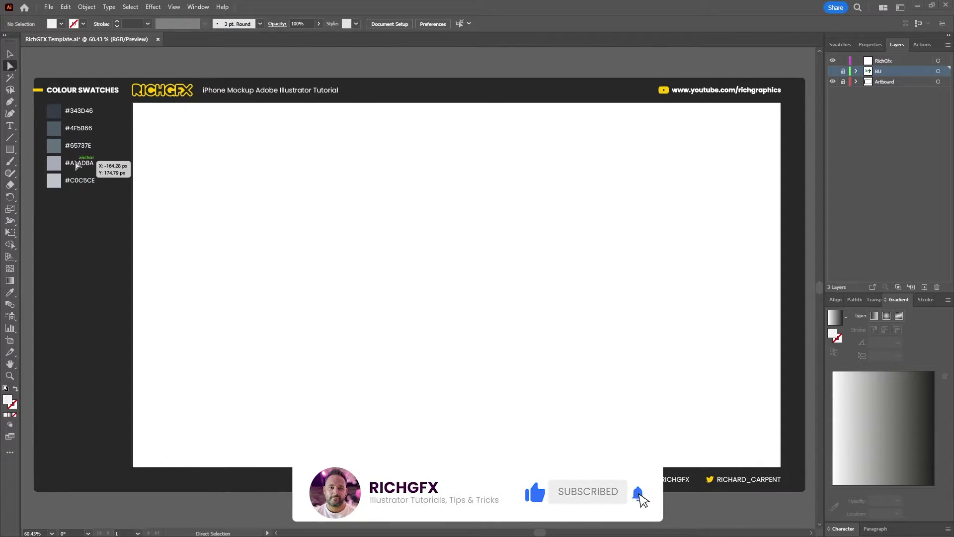
left_click(841, 45)
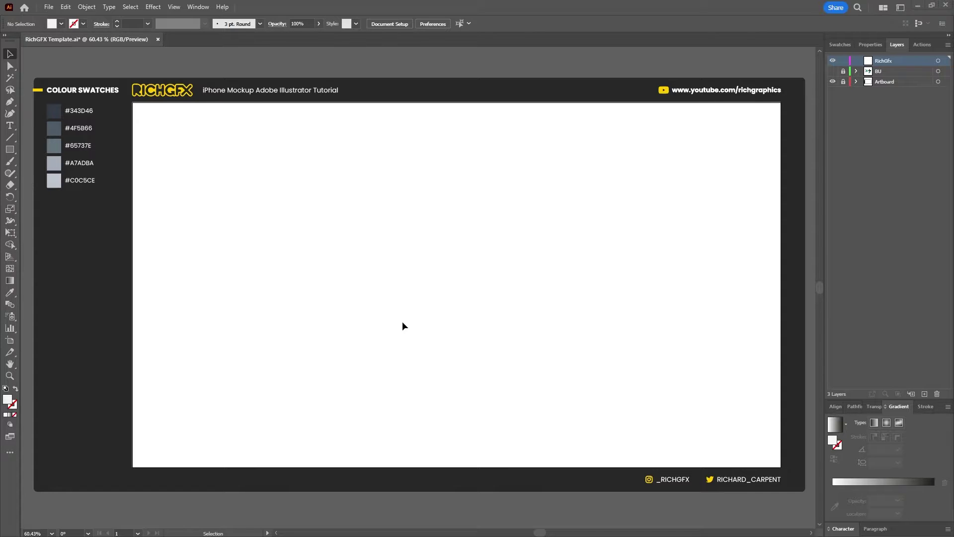
- Draw a 295 x 597 px rectangle on the artboard and round its corners to a radius of about 49 px
left_click(10, 149)
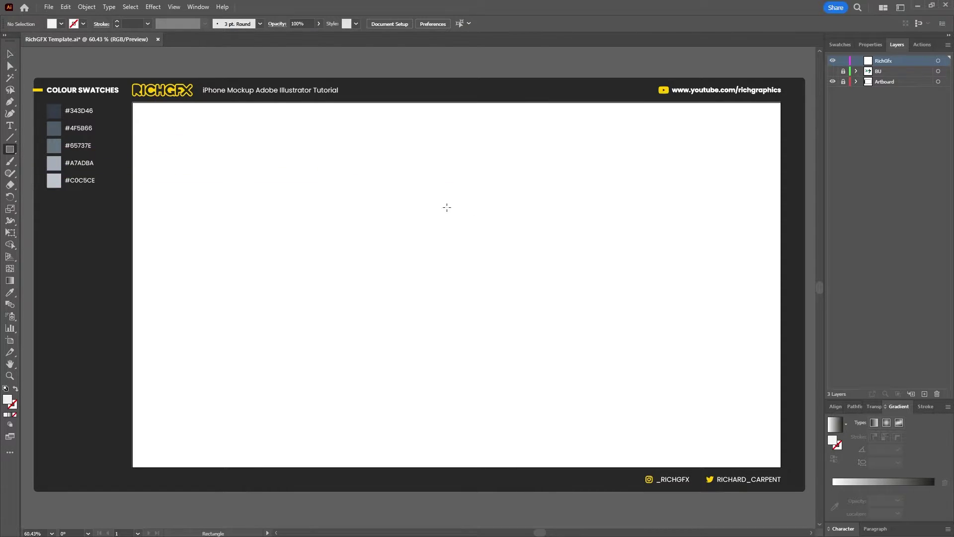
left_click(375, 222)
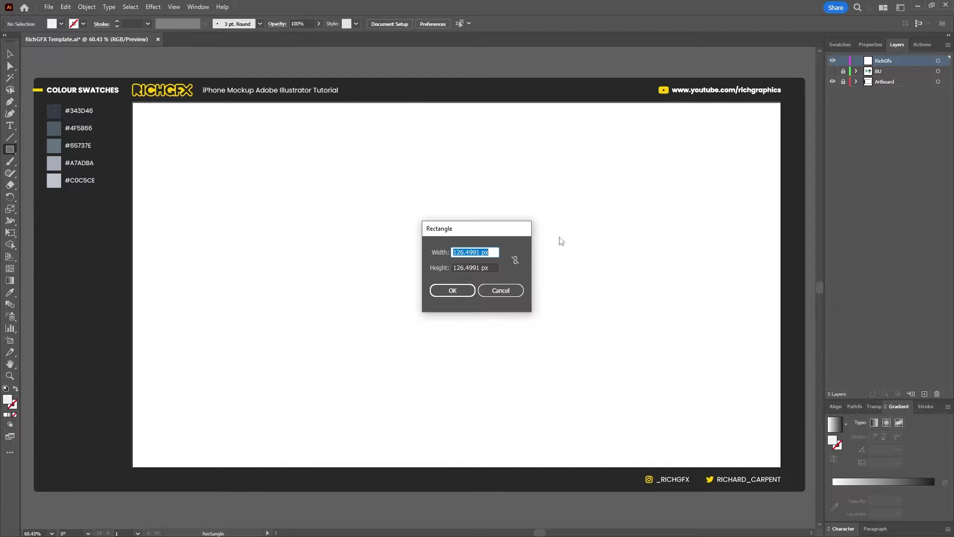
type("295")
key("Tab")
type("5")
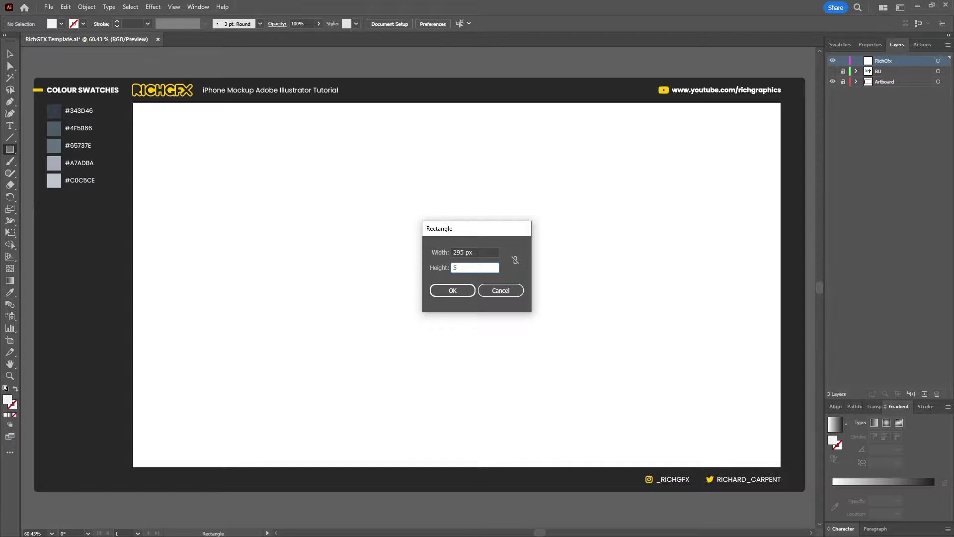
type("97")
key("Return")
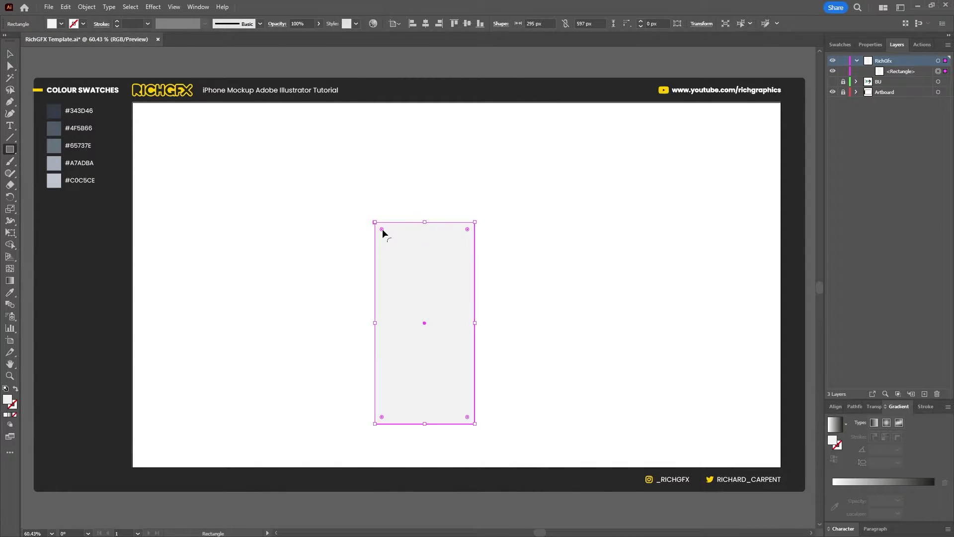
left_click_drag(381, 229, 389, 237)
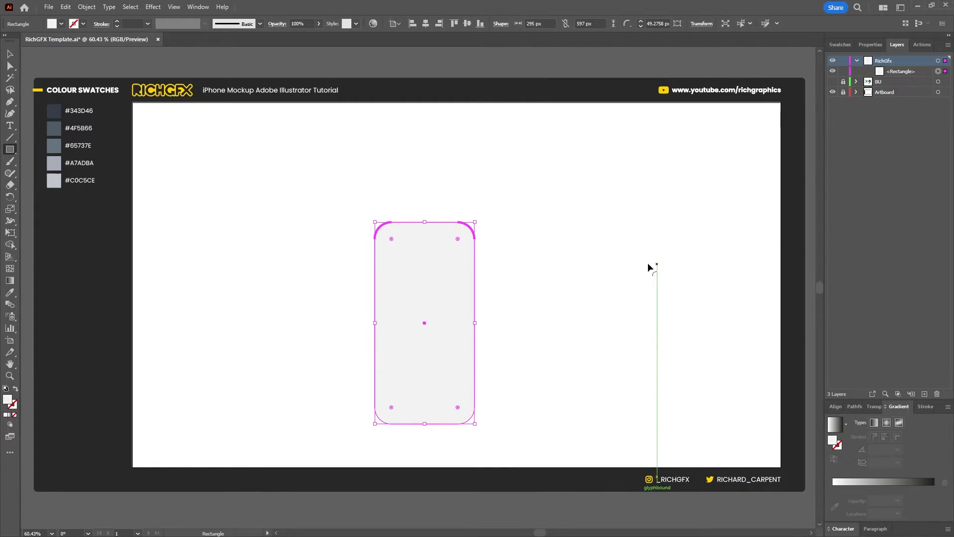
- Offset the rounded rectangle's path by -10 px to create a smaller copy inside it
left_click(92, 8)
mouse_move(132, 255)
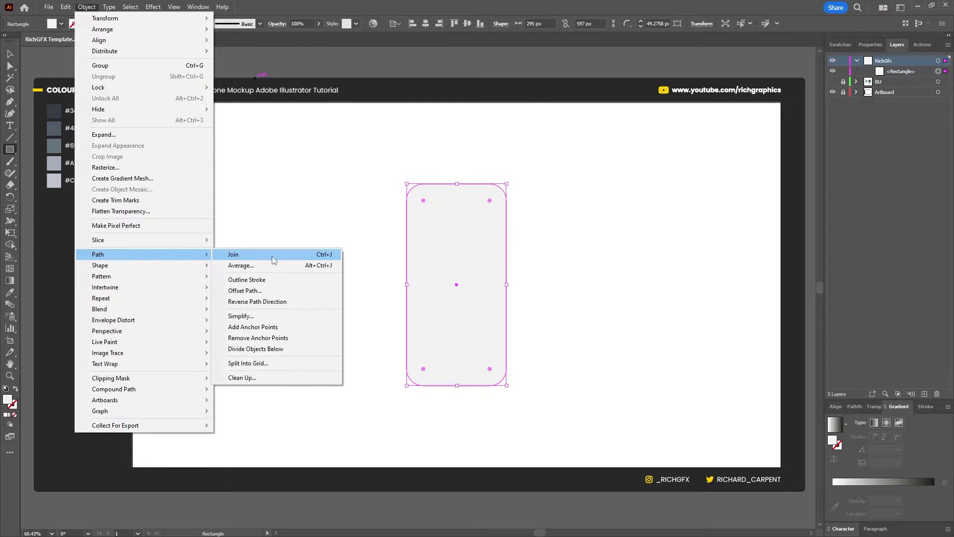
left_click(272, 290)
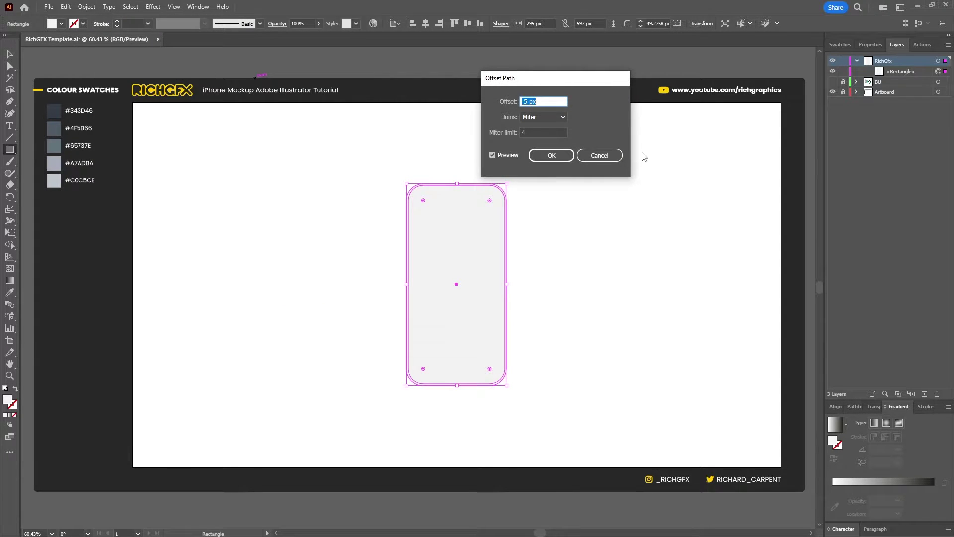
type("-10")
left_click(551, 155)
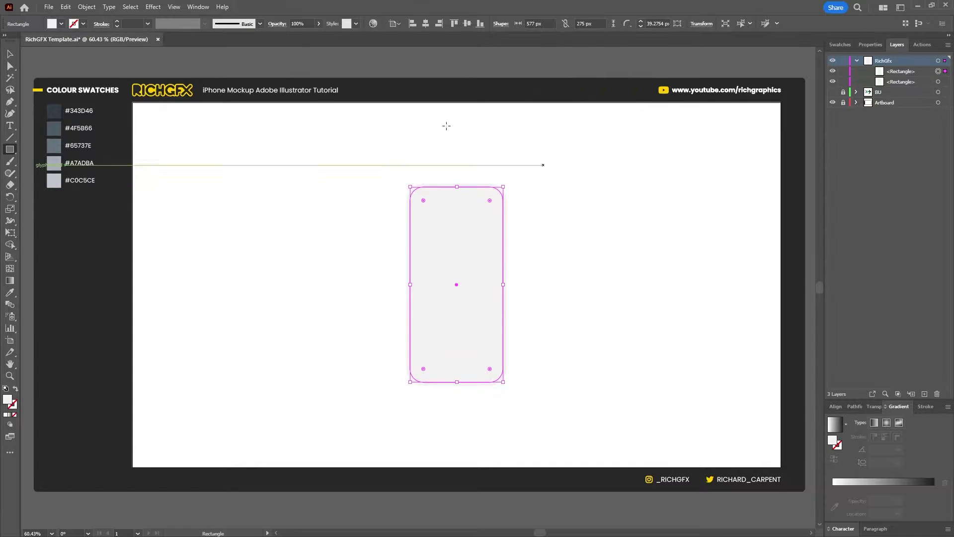
- Offset the inner rounded rectangle's path by -5 px to create a third, innermost shape
left_click(86, 7)
mouse_move(142, 254)
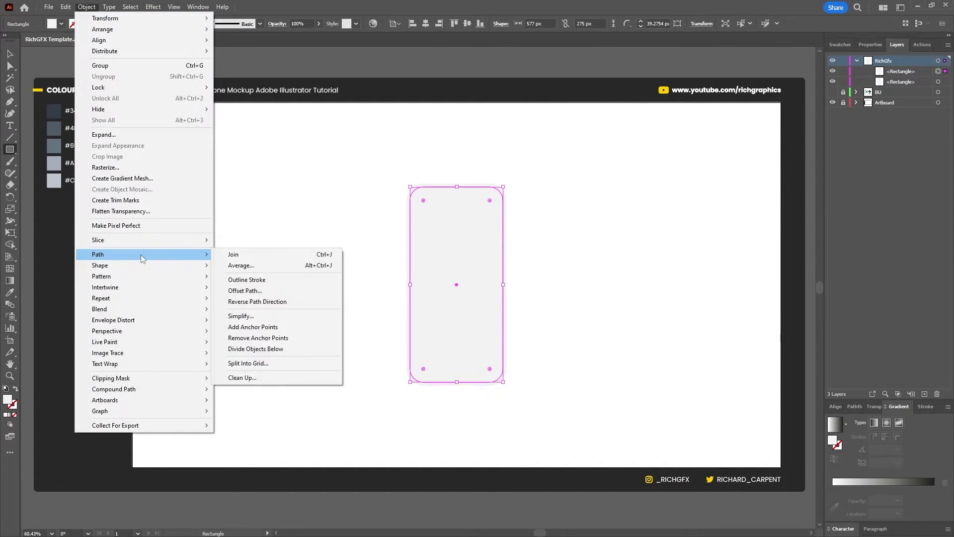
left_click(275, 290)
type("-")
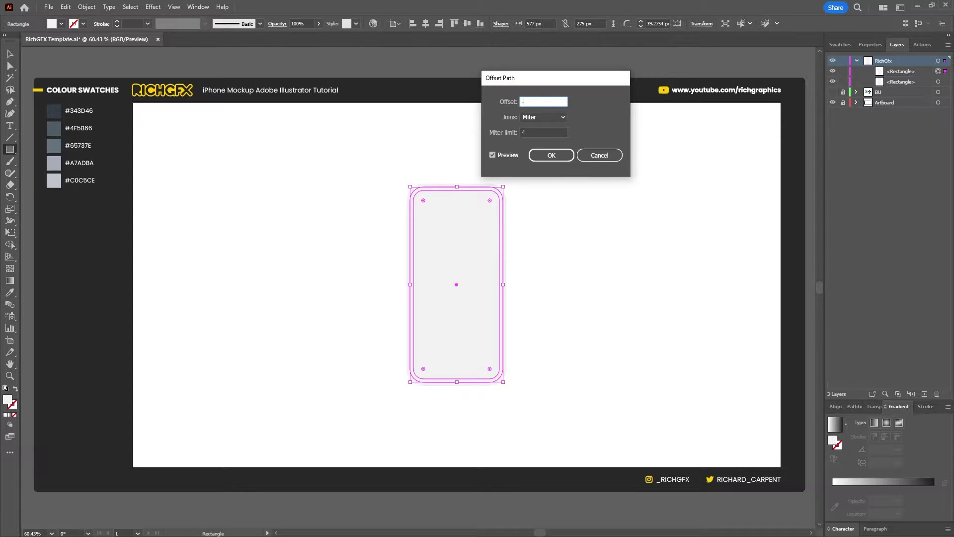
type("5")
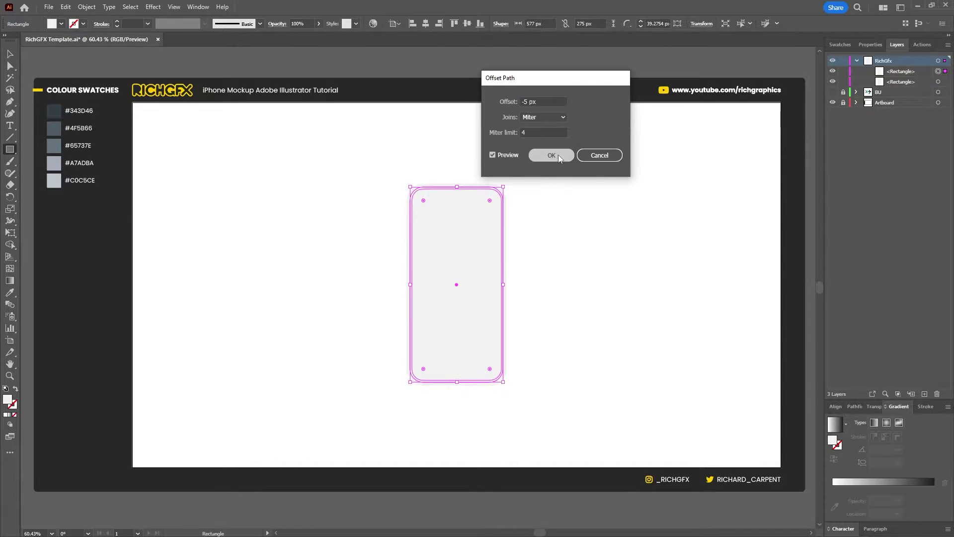
left_click(558, 154)
key("v")
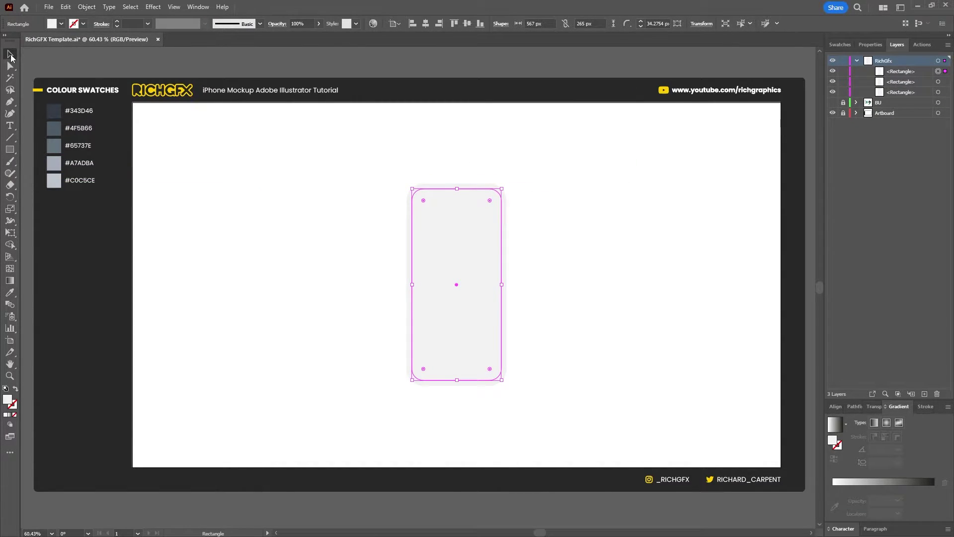
left_click_drag(453, 240, 615, 241)
left_click_drag(468, 260, 339, 258)
key("ctrl+z")
key("ctrl+z")
- Move the outermost rectangle left, clear of the others, and split the two remaining rectangles into a frame and a screen with Shape Builder
left_click_drag(505, 212, 343, 215)
left_click(544, 380)
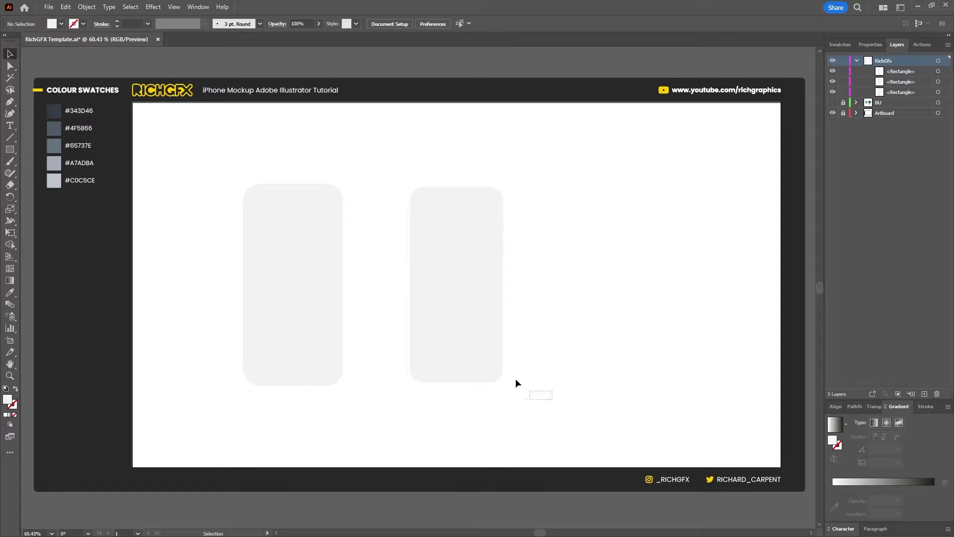
left_click_drag(515, 383, 398, 215)
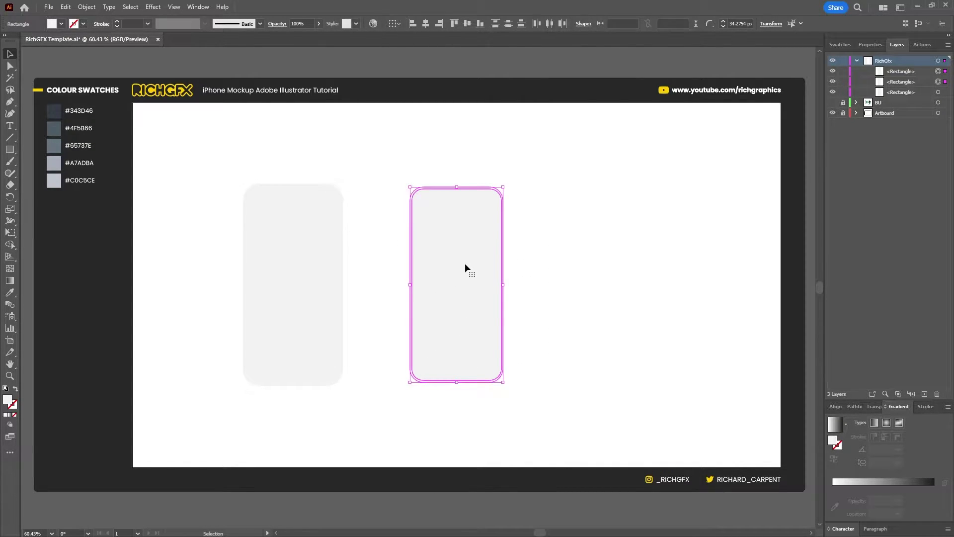
key("shift+m")
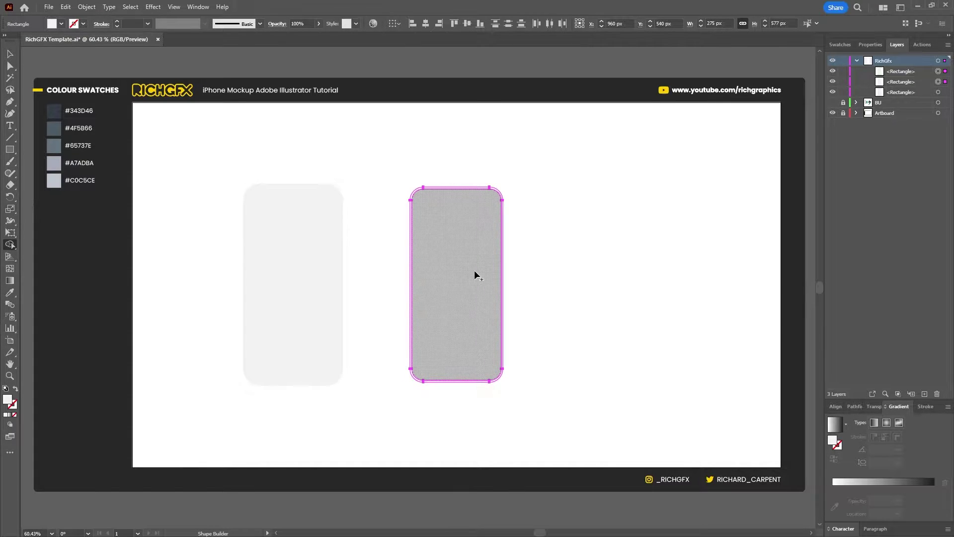
left_click(463, 262)
- Move the inner screen shape out of the thin frame to the right, to about X 1344 px
key("v")
left_click(553, 263)
left_click_drag(457, 229, 576, 232)
left_click(690, 380)
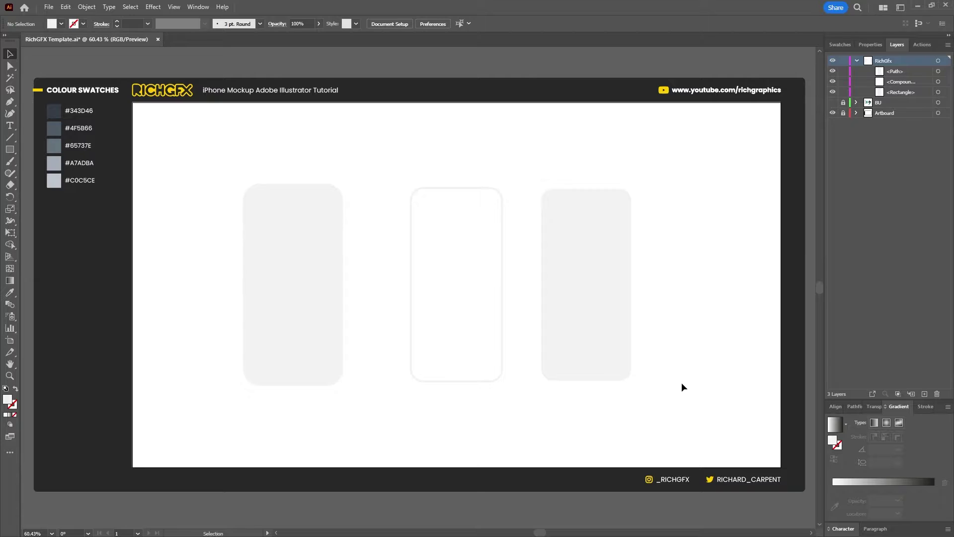
key("ctrl+a")
left_click(674, 329)
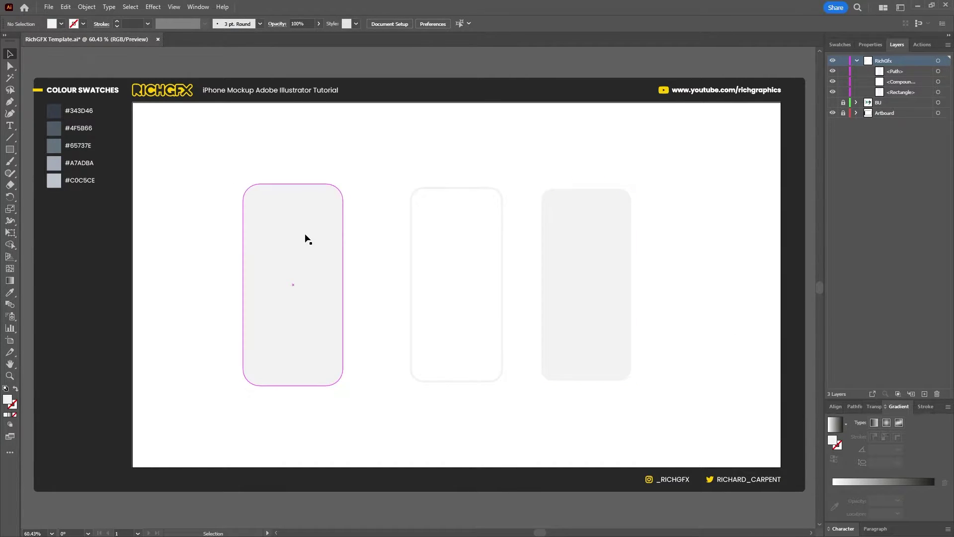
left_click(304, 213)
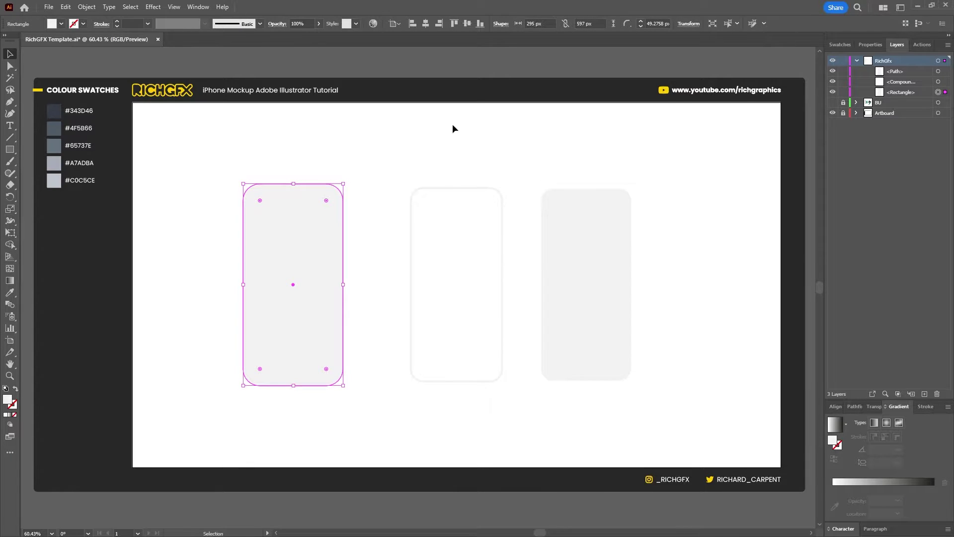
left_click(571, 239)
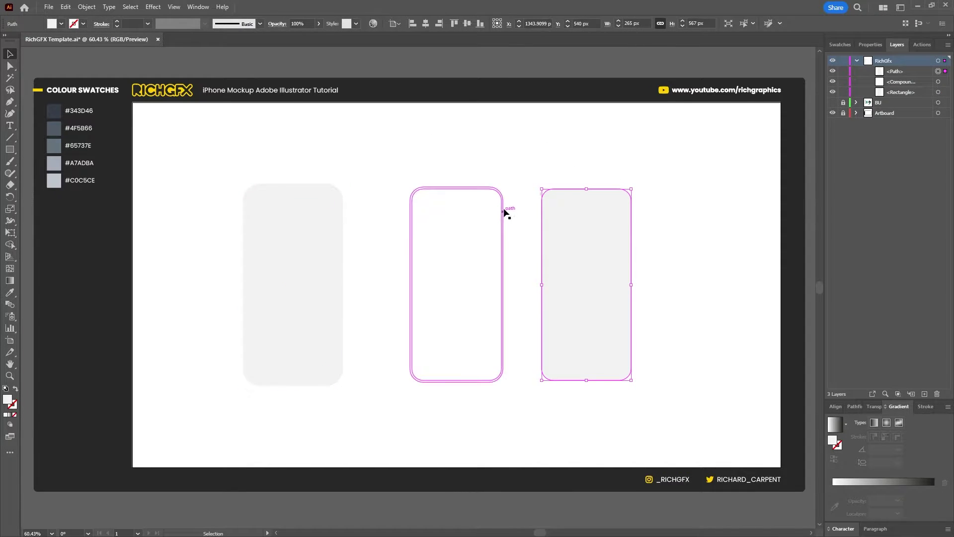
left_click(216, 309)
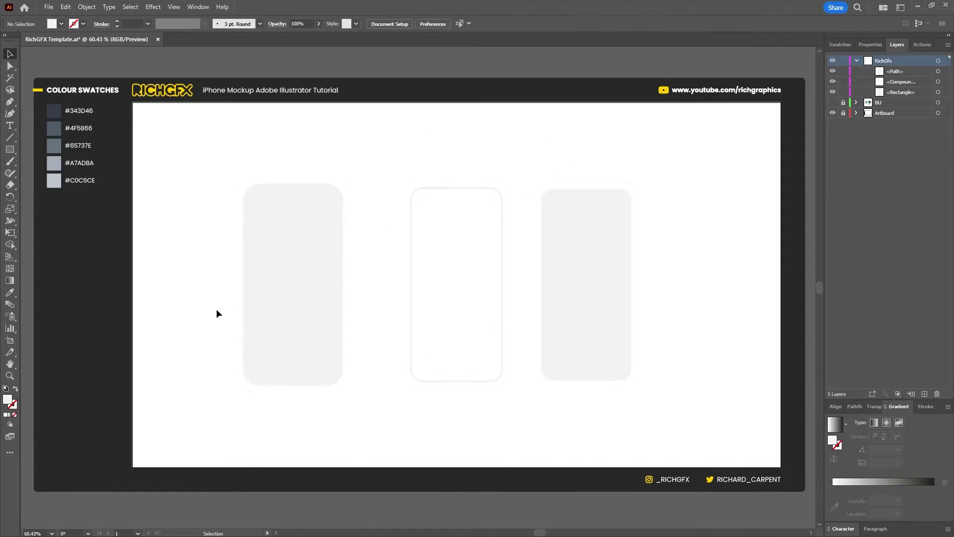
- Fill the large phone body rectangle with a linear gradient at a 90° angle
left_click(291, 253)
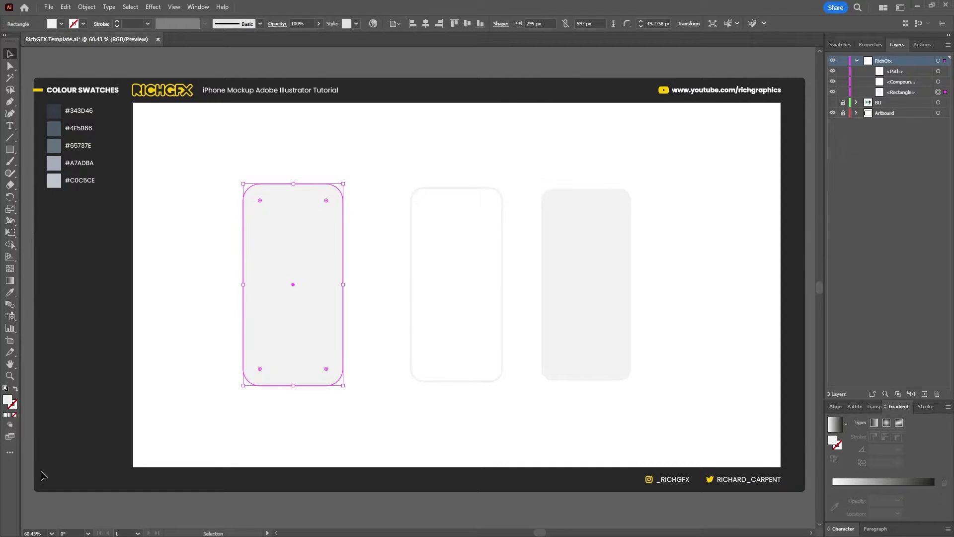
left_click(9, 415)
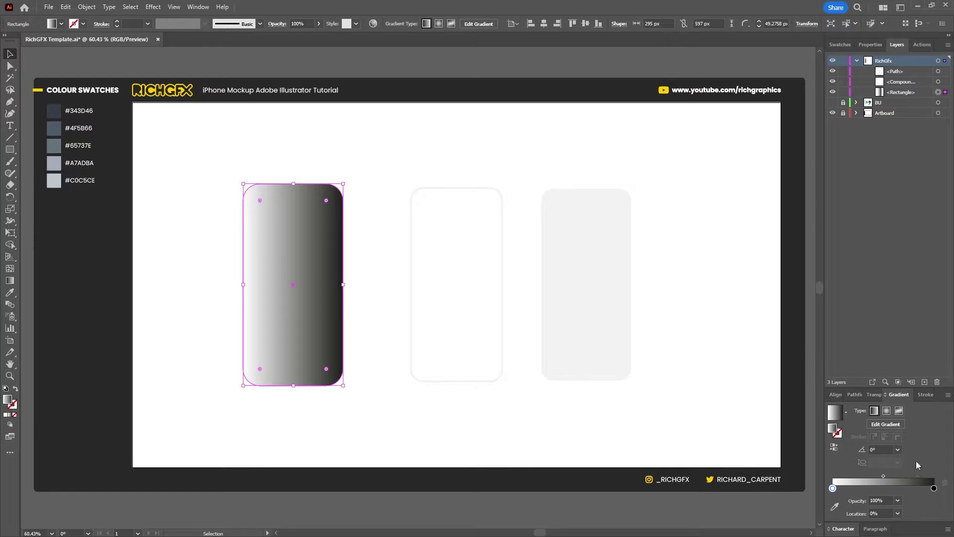
left_click(883, 449)
type("90")
key("Return")
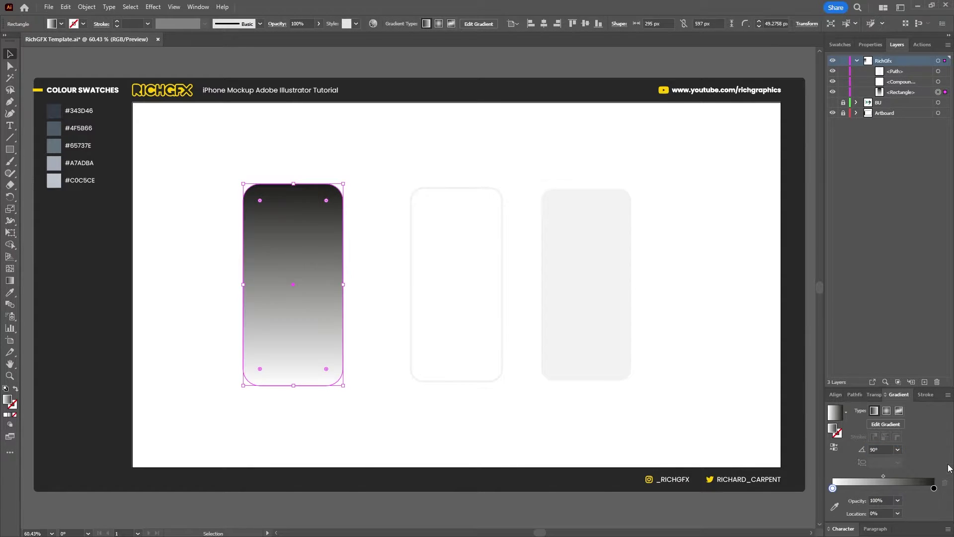
- Set the body gradient's end stop to swatch #4F5B66 and its start stop to swatch #343D46
left_click(934, 488)
double_click(934, 489)
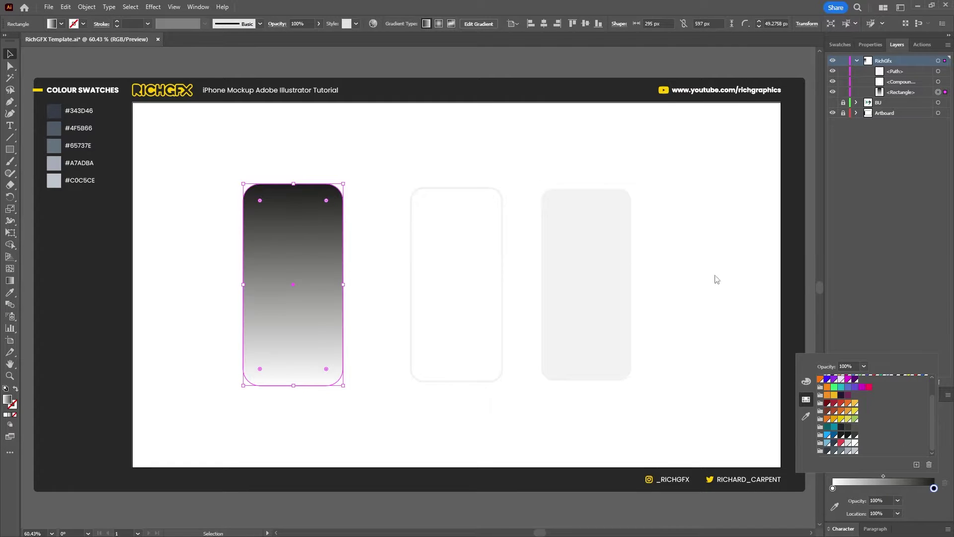
left_click(836, 452)
left_click(833, 489)
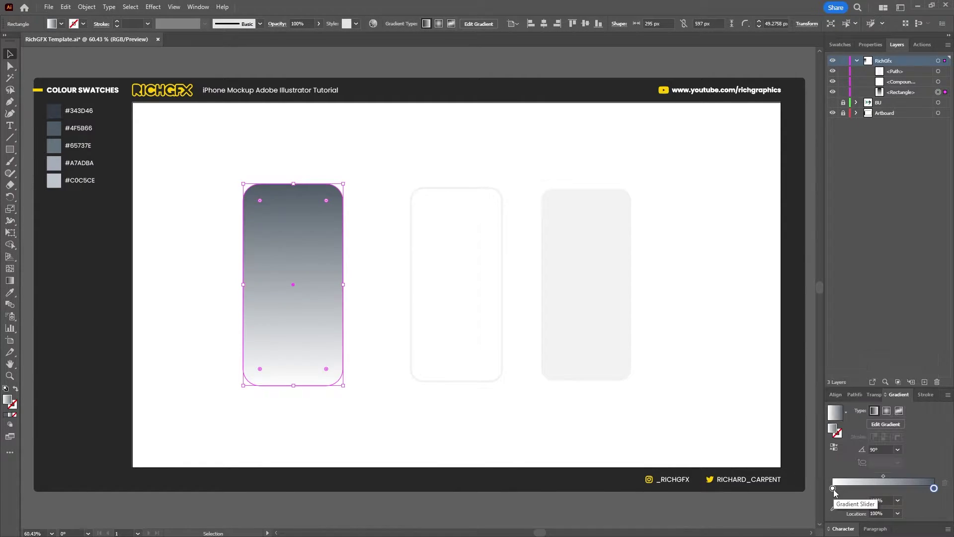
double_click(832, 488)
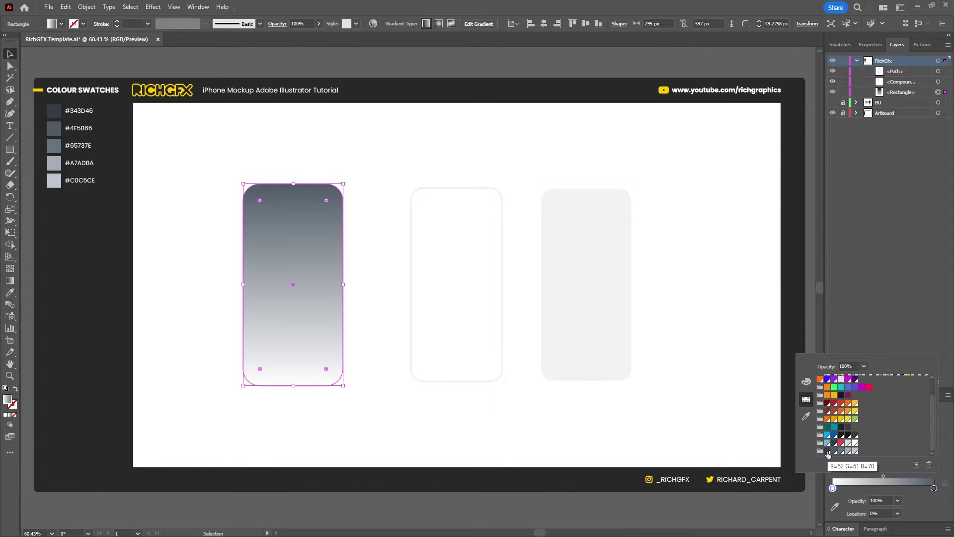
left_click(827, 451)
left_click(862, 294)
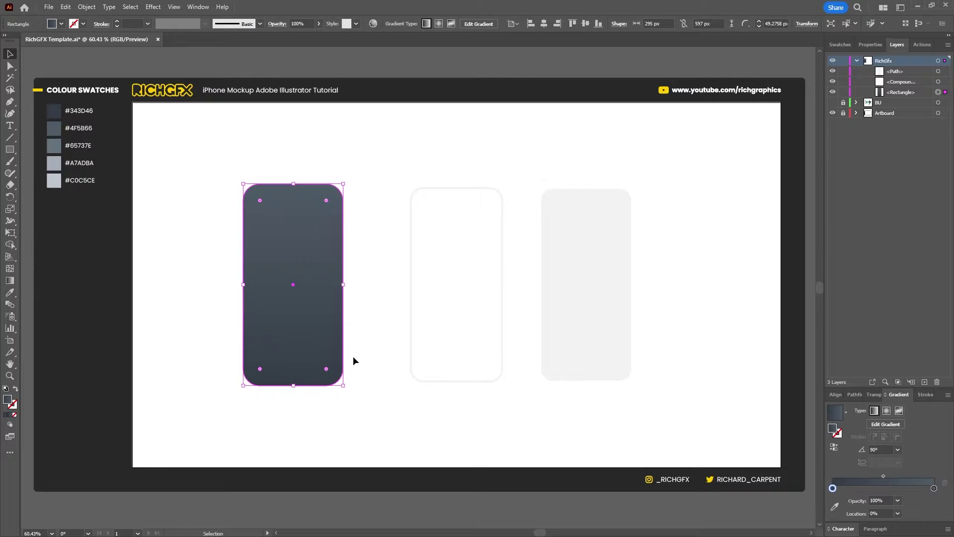
- Fill the thin middle frame with black and the separate screen shape with light green
left_click(491, 383)
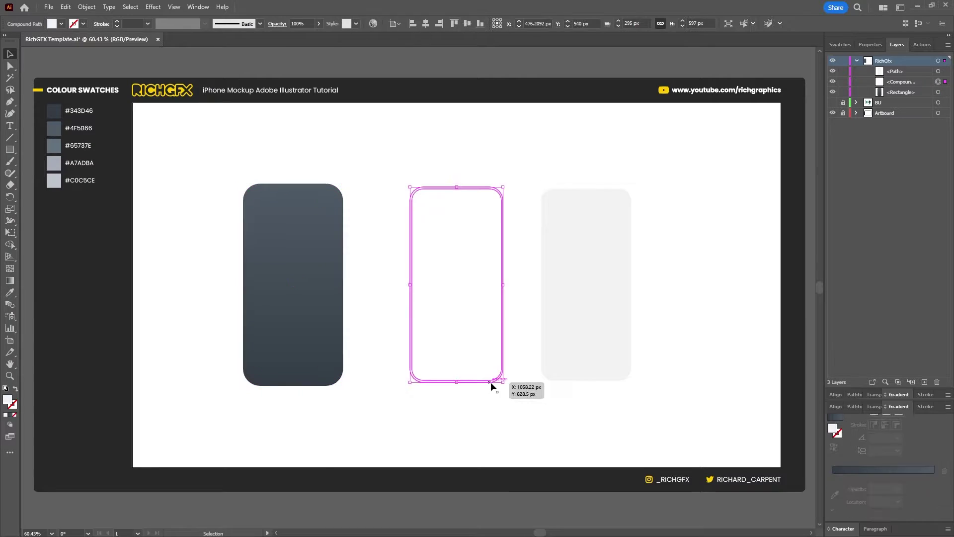
left_click(62, 24)
left_click(622, 272)
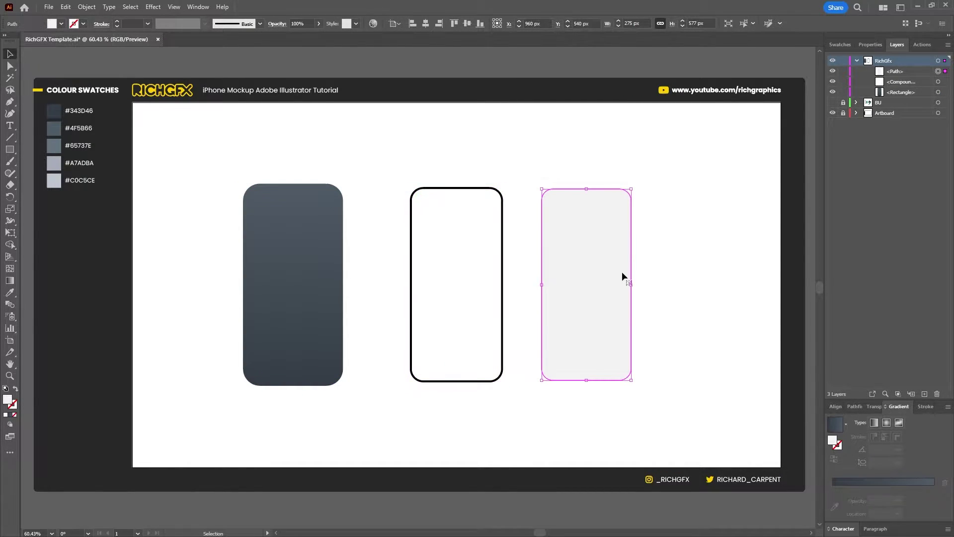
left_click(60, 23)
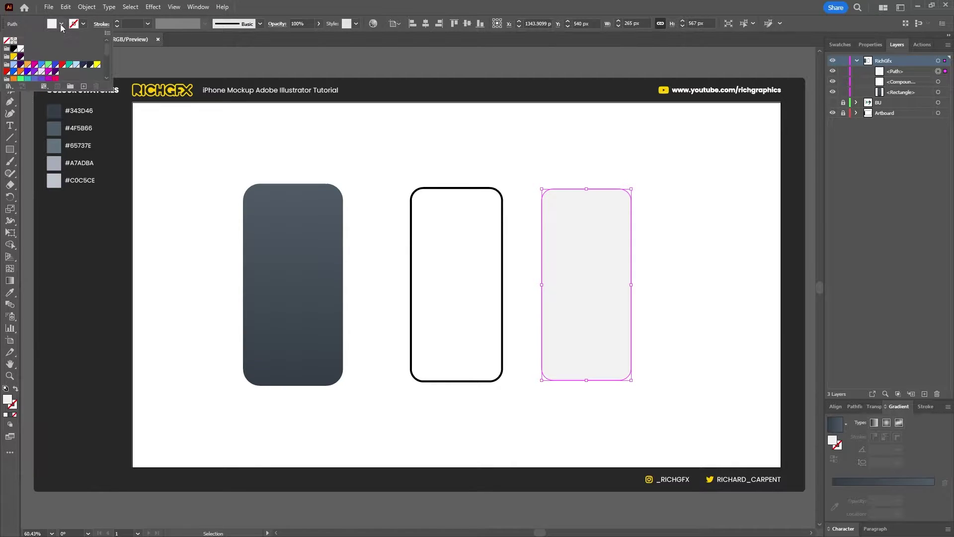
left_click(48, 65)
left_click(692, 249)
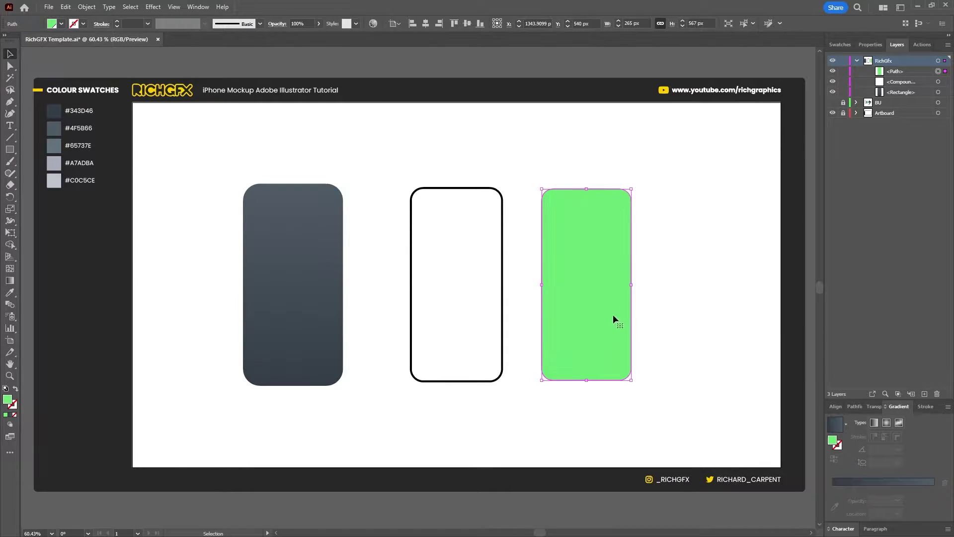
- Centre-align the body, thin frame and green screen shape on one another to assemble the phone front
left_click(657, 308)
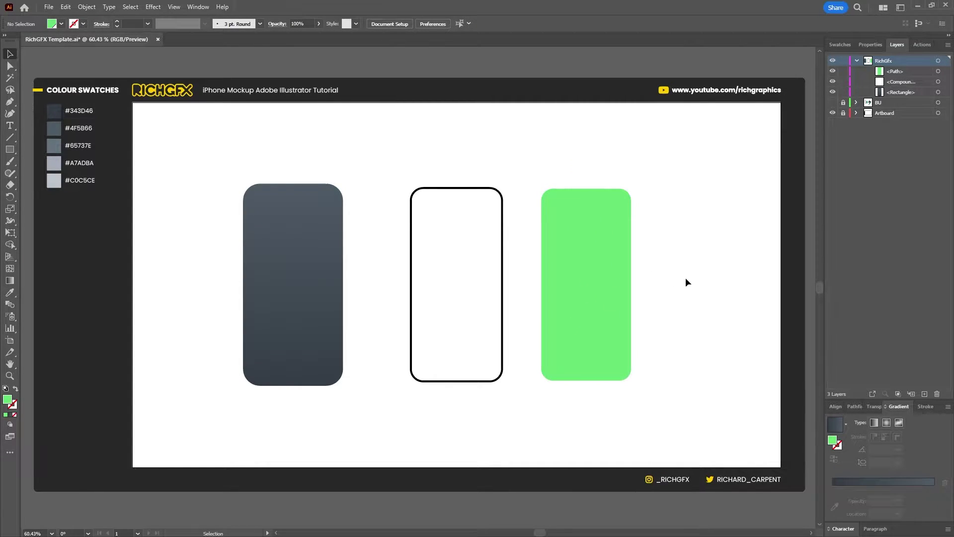
left_click_drag(726, 422, 208, 151)
left_click(426, 24)
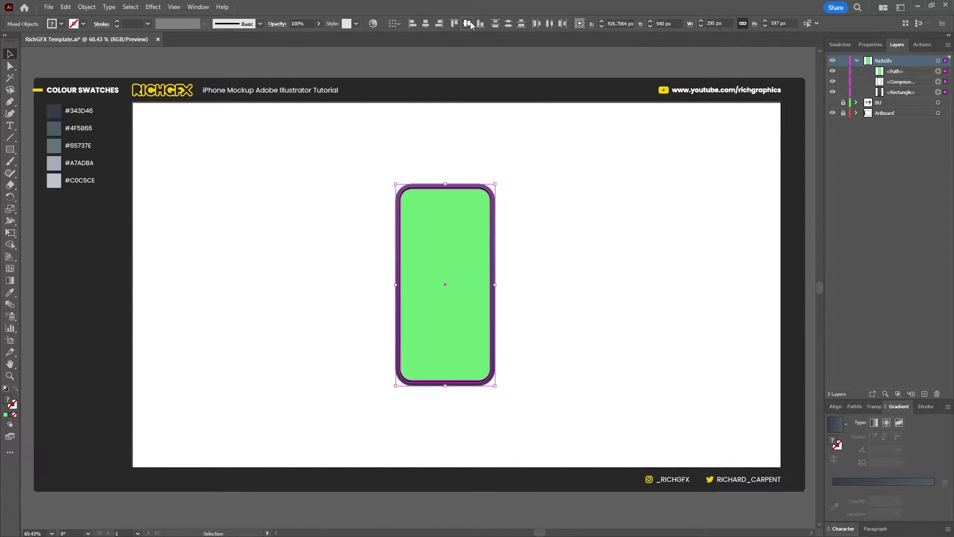
- Move the assembled phone to the artboard's upper-left area and place a copy of its gradient body near the middle
left_click(561, 256)
left_click_drag(453, 277, 231, 218)
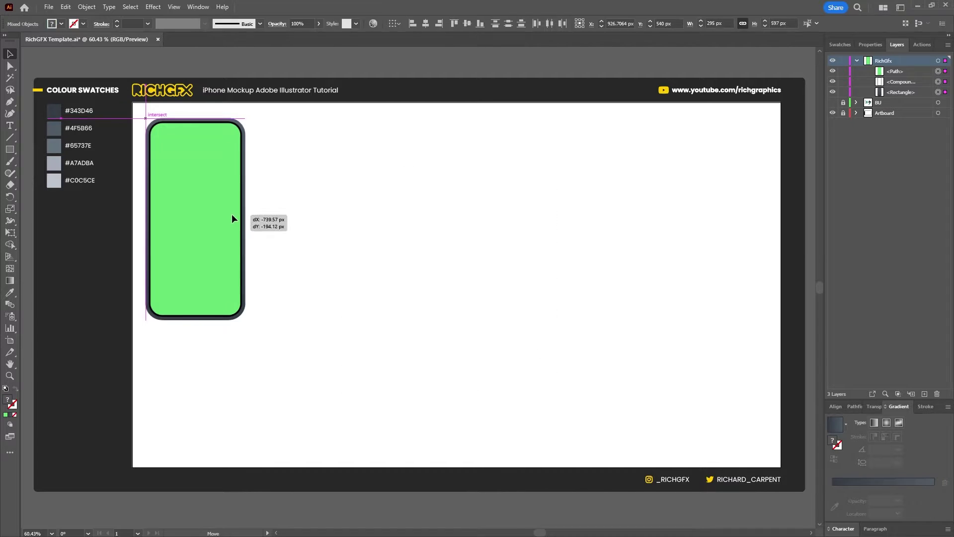
left_click(319, 210)
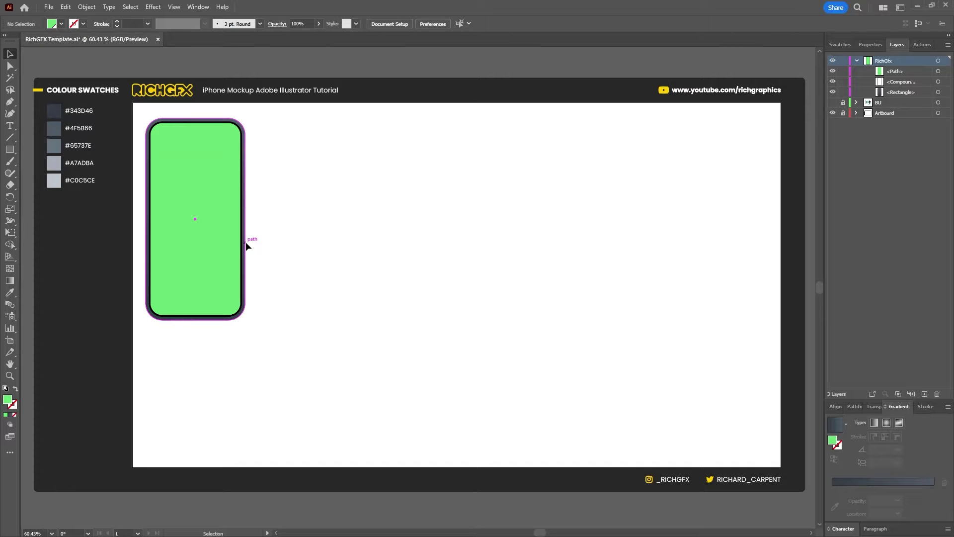
left_click_drag(245, 242, 519, 298)
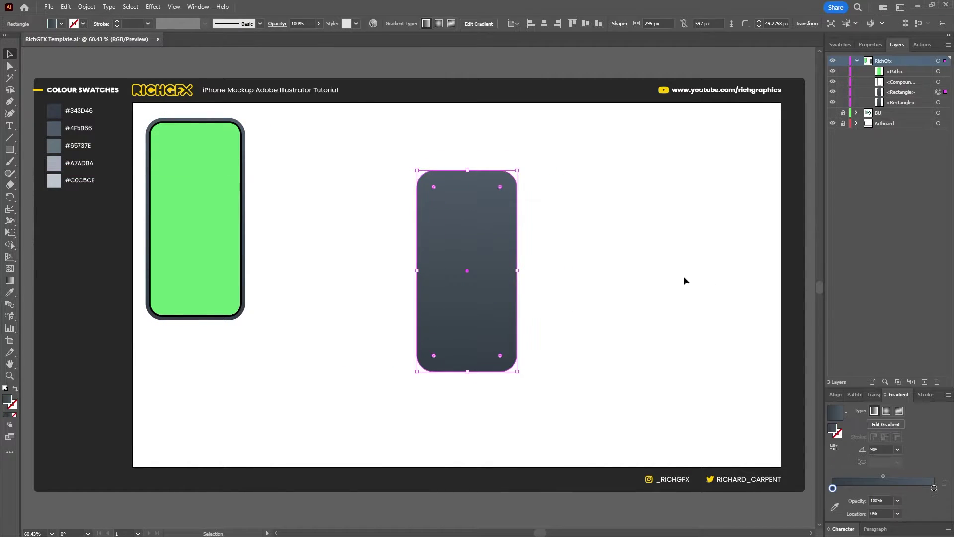
left_click(600, 249)
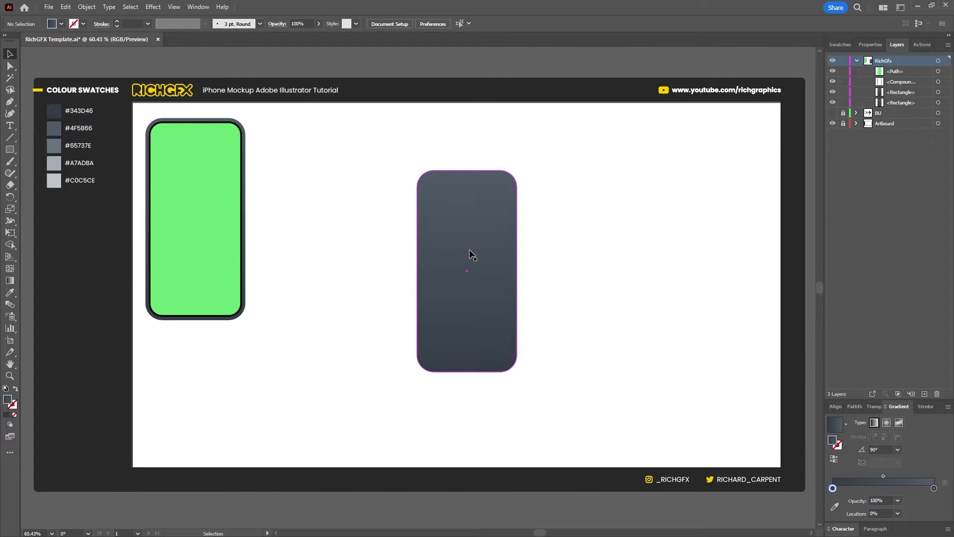
- Create a 110 × 110 px square to the right of the copied phone body
key("m")
left_click(592, 209)
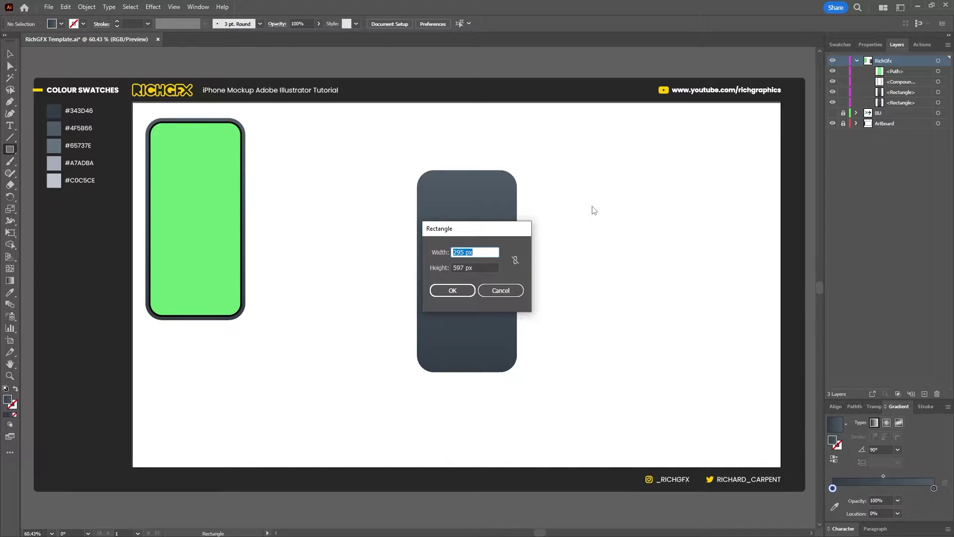
type("110")
key("Tab")
type("1")
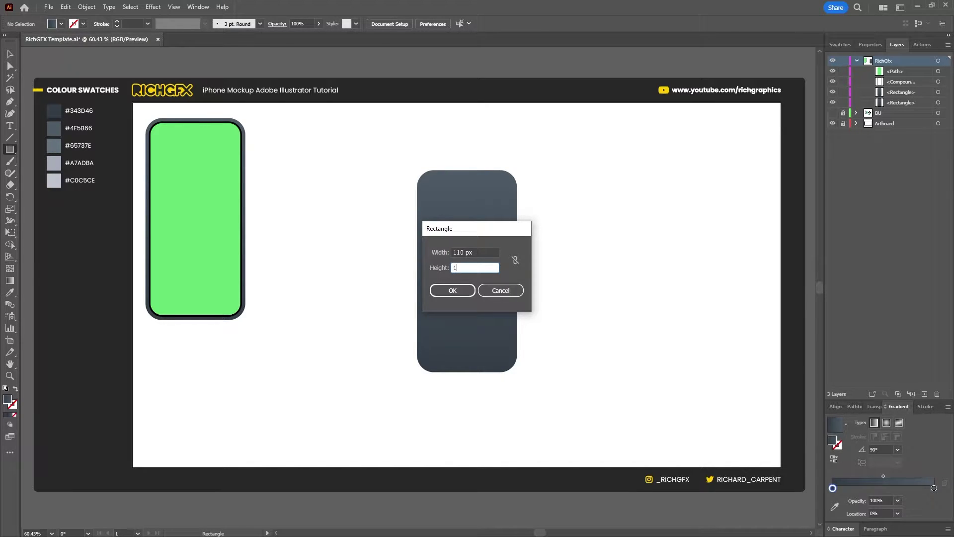
type("10")
key("Return")
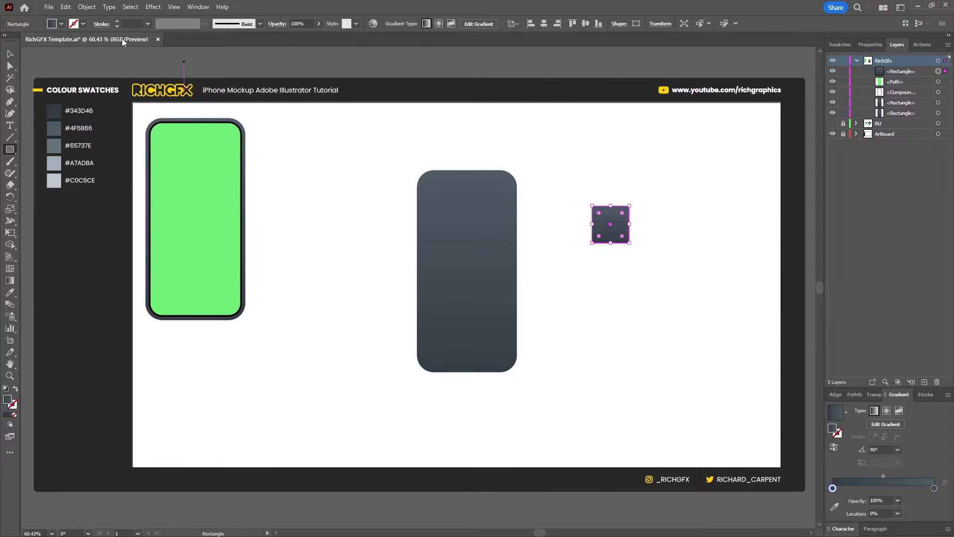
- Fill the square with black and place it, with rounded corners, in the upper-left area of the copied phone body
left_click(61, 24)
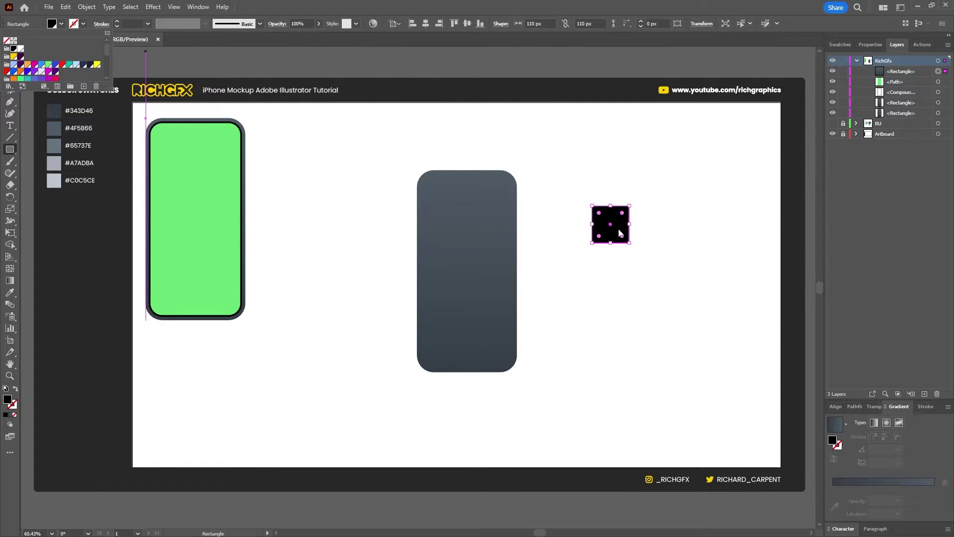
key("Escape")
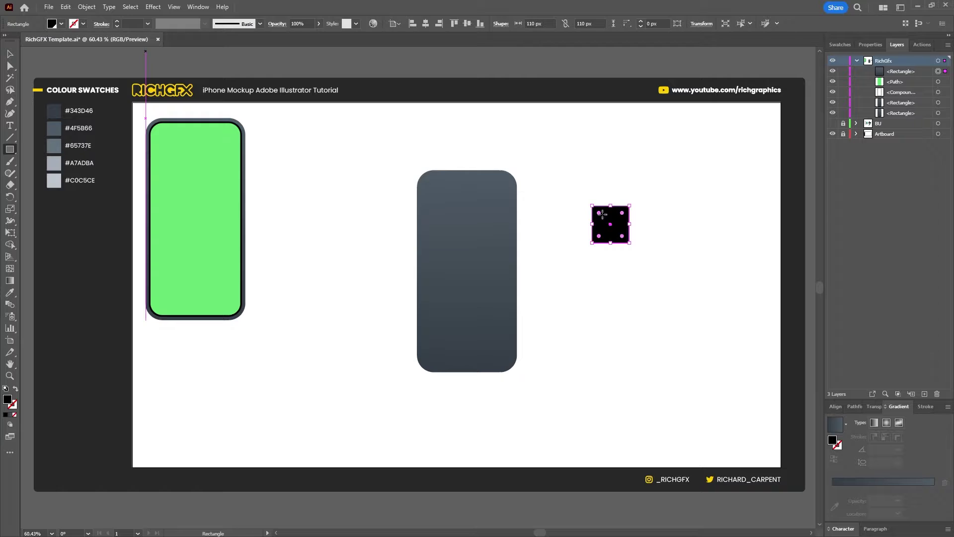
mouse_move(599, 212)
left_mouse_down()
mouse_move(606, 218)
mouse_move(600, 214)
left_mouse_up()
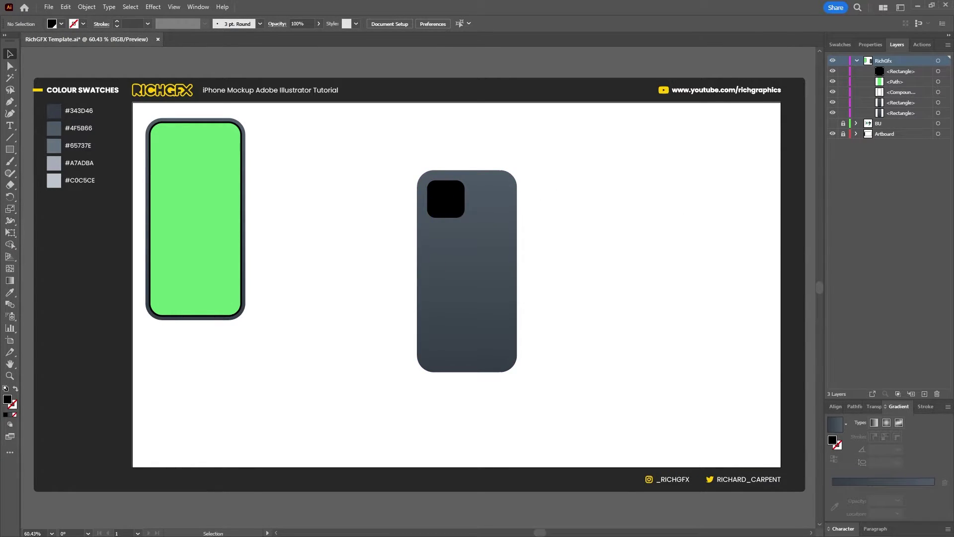
- Draw a black circle about 35 px in diameter to the right of the copied phone body
left_click_drag(9, 149, 75, 173)
left_click_drag(595, 250, 606, 261)
key("v")
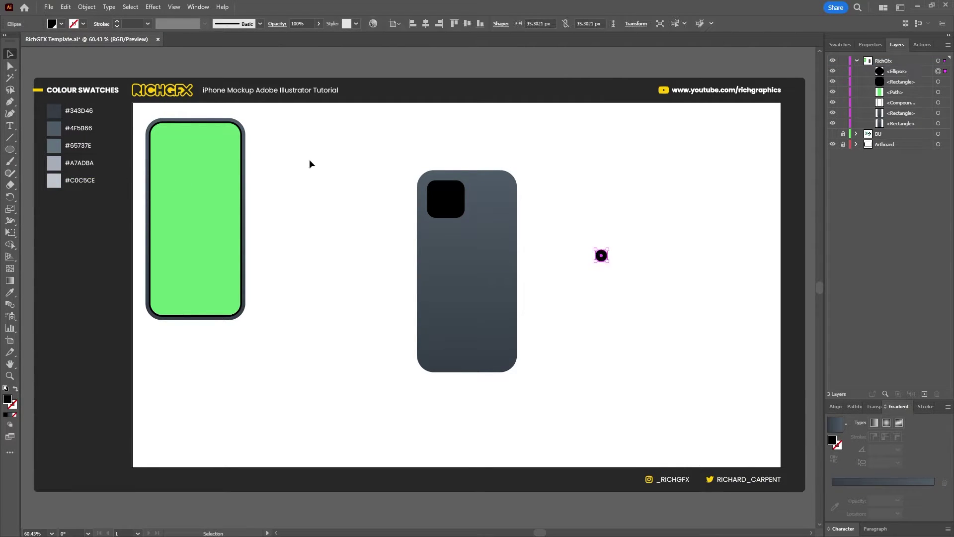
- Offset the circle's path by -5 px to create a smaller concentric circle
key("ctrl+plus")
key("ctrl+plus")
key("ctrl+plus")
key("ctrl+plus")
key("ctrl+plus")
key("ctrl+plus")
key("ctrl+plus")
key("ctrl+plus")
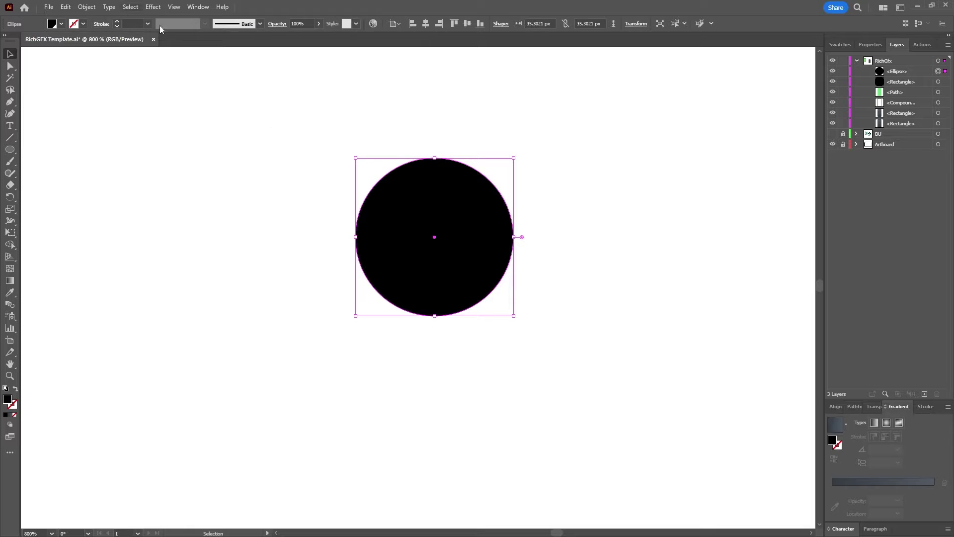
left_click(66, 7)
mouse_move(87, 6)
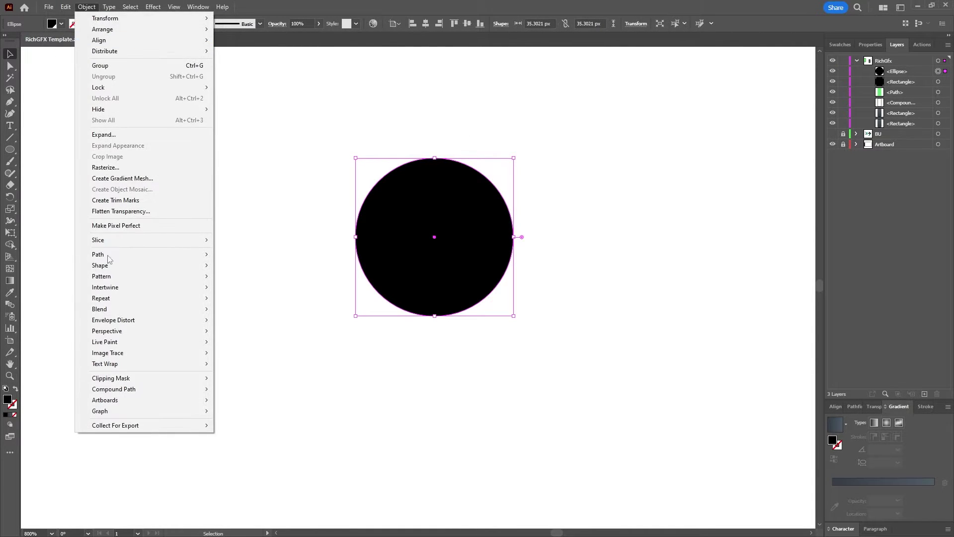
mouse_move(100, 257)
left_click(249, 290)
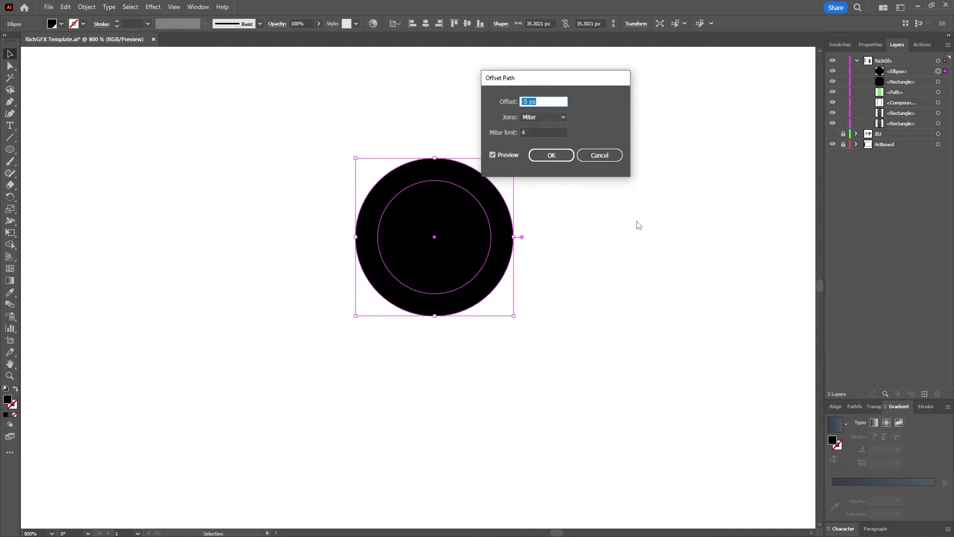
left_click(552, 155)
- Offset the new inner circle by another -5 px to add a third concentric circle
left_click(87, 7)
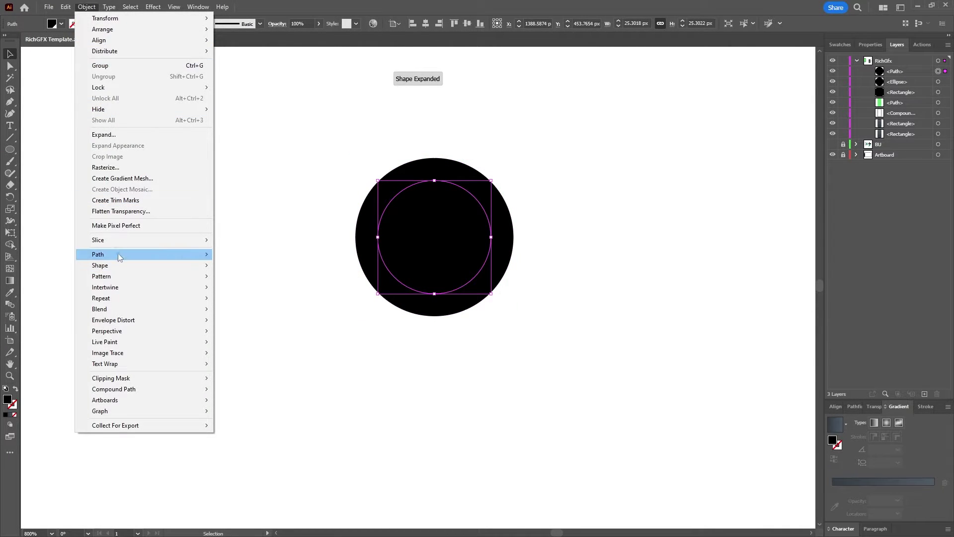
mouse_move(118, 255)
left_click(305, 294)
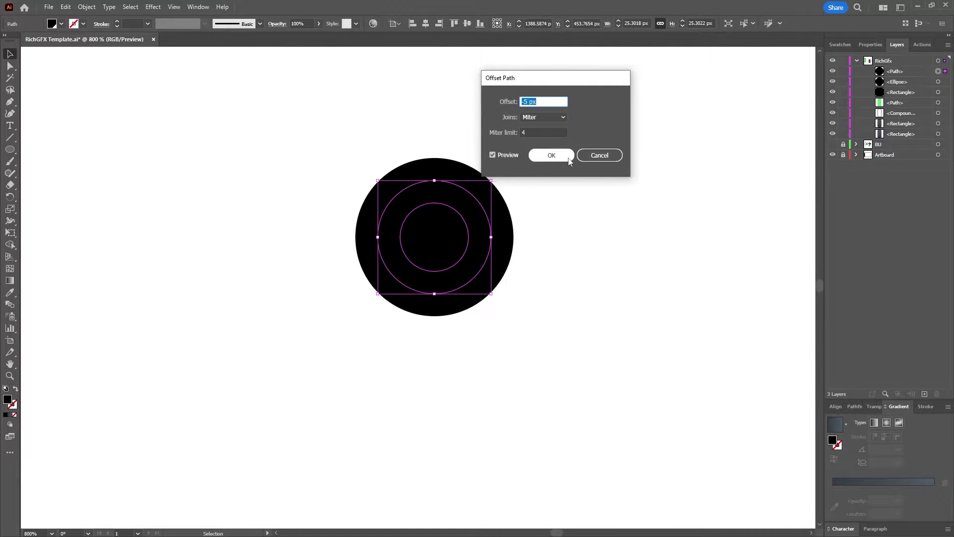
left_click(552, 155)
- Offset the smallest circle by -2 px to add the innermost circle of the lens
left_click(65, 7)
left_click(87, 7)
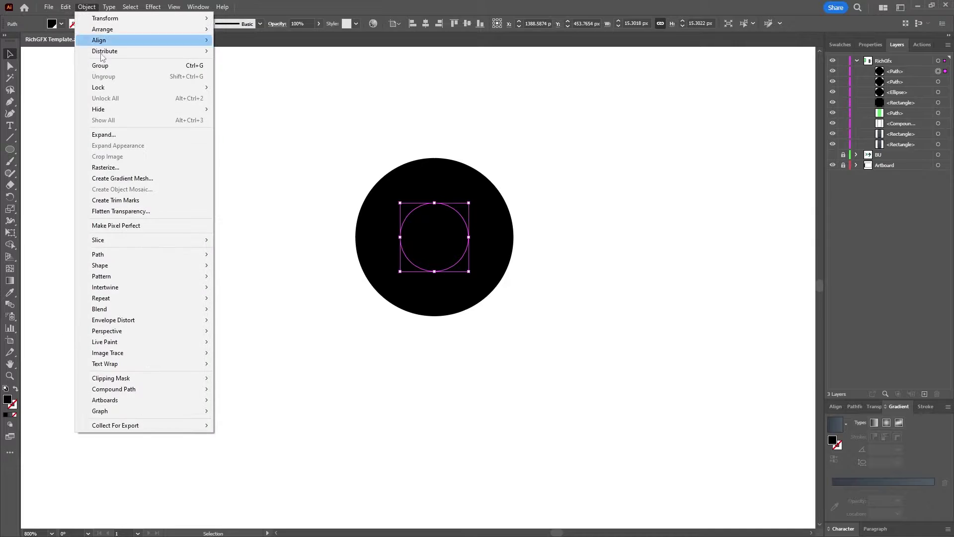
mouse_move(118, 253)
left_click(299, 294)
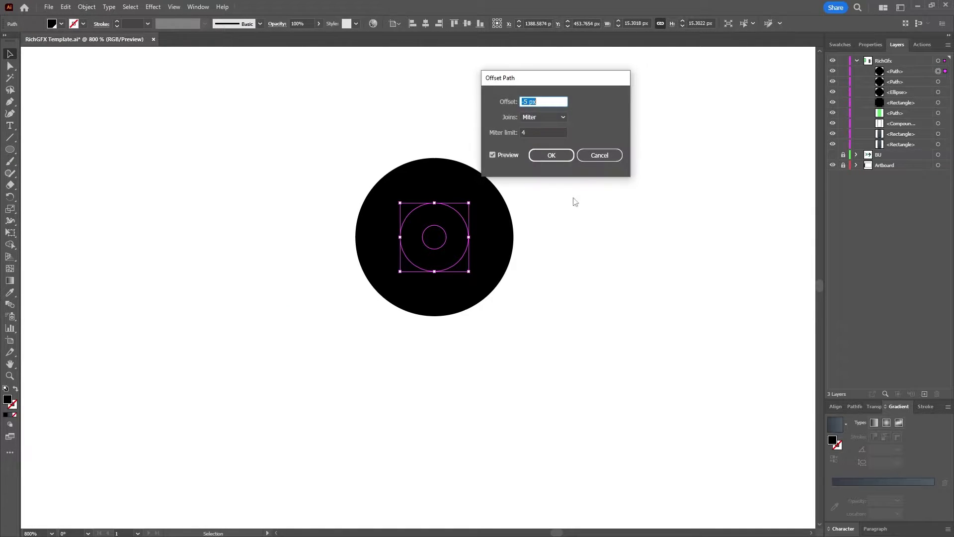
key("Up")
key("Up")
key("Up")
left_click(552, 155)
- Fill the four concentric circles from the outside in with #343D46, #65737E, #A7ADBA and #C0C5CE
left_click(490, 196)
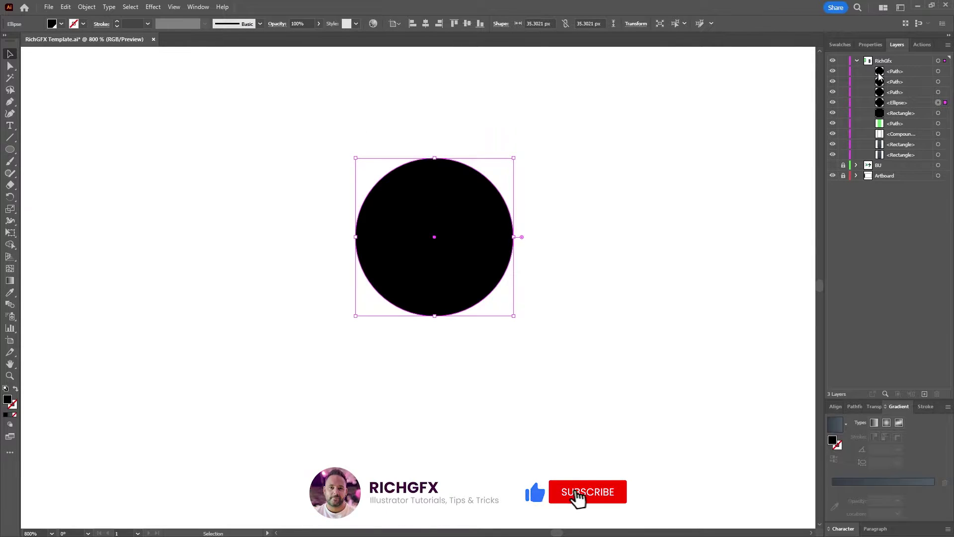
left_click(839, 45)
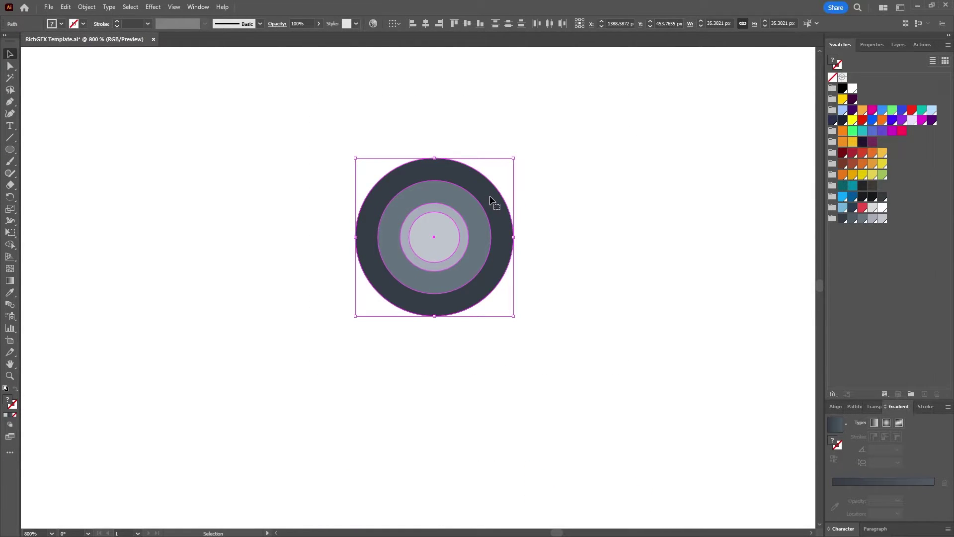
- Duplicate the camera lens directly below the original and place another copy to the right, between the two
left_click_drag(489, 200, 503, 388)
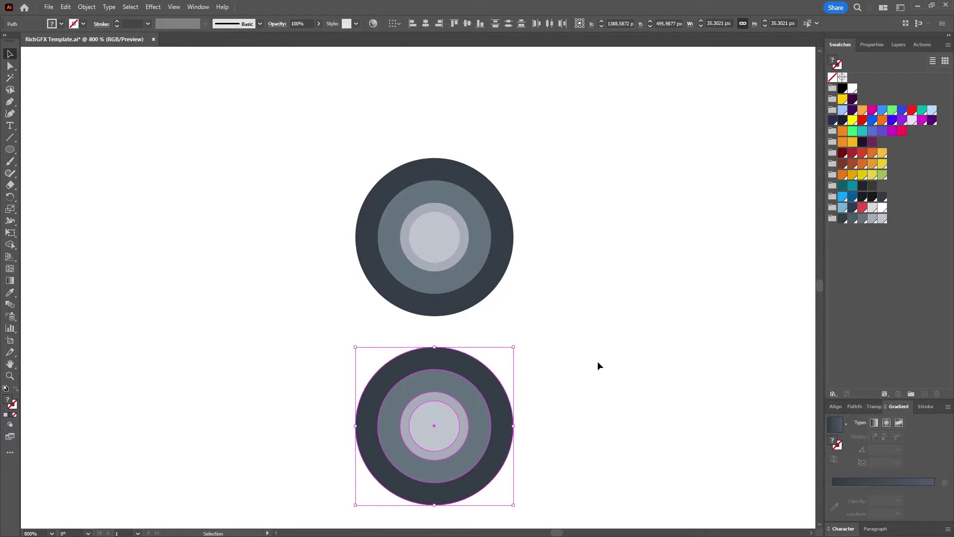
left_click_drag(510, 431, 667, 335)
left_click(763, 373)
- Group the two lenses stacked on the left into one object
scroll(763, 373, "down", 2)
scroll(731, 352, "down", 2)
scroll(730, 351, "right", 2)
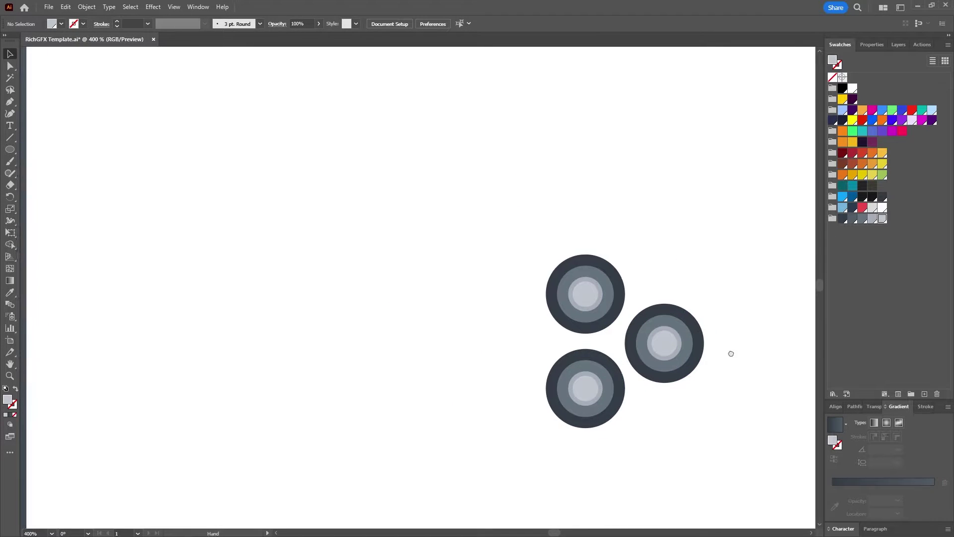
left_click(641, 314)
left_click(546, 268)
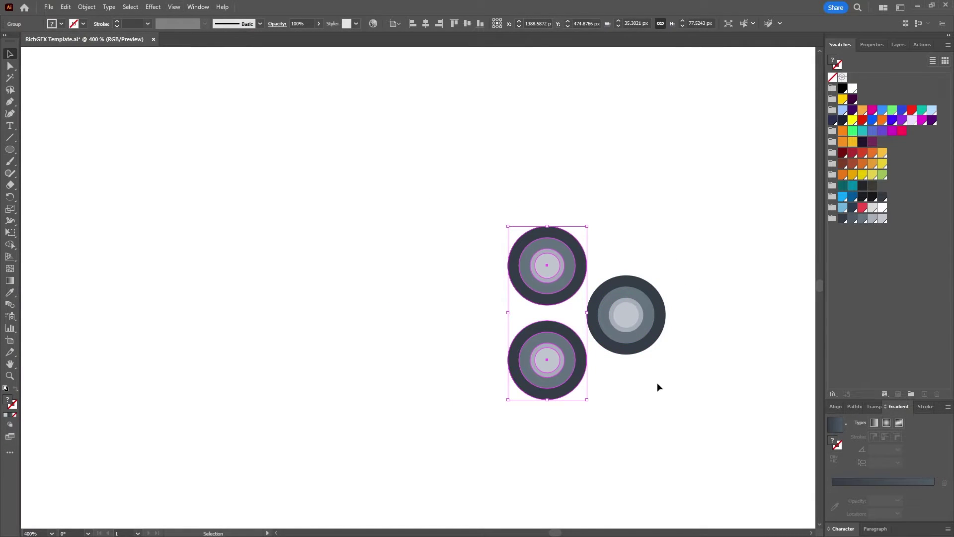
- Align the right lens vertically centred with the group of two left lenses
left_click(649, 311)
left_click(645, 384)
left_click(627, 343)
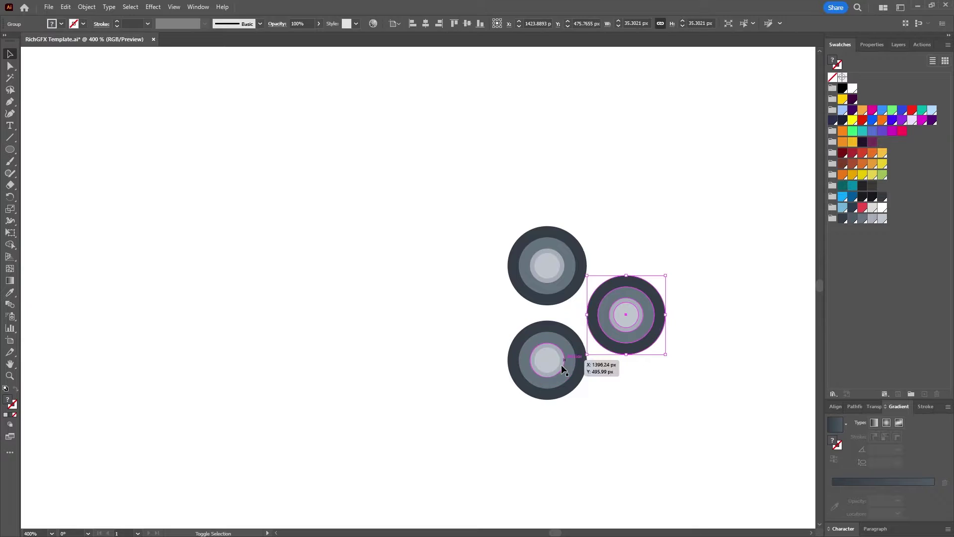
left_click(566, 359, "shift")
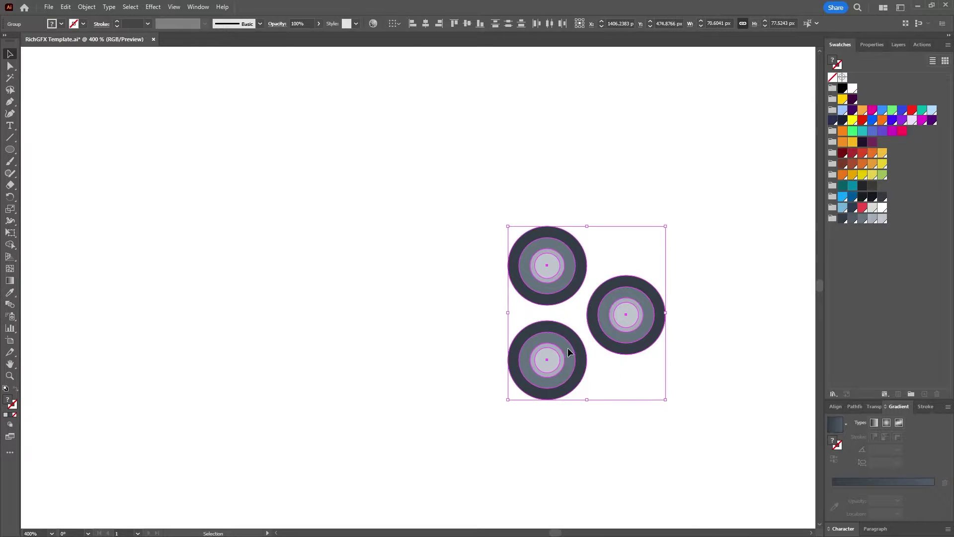
left_click(469, 27)
left_click(711, 356)
- Place copies of the right lens, scaled down to about 11 px in diameter, directly above and below it
left_click(657, 311)
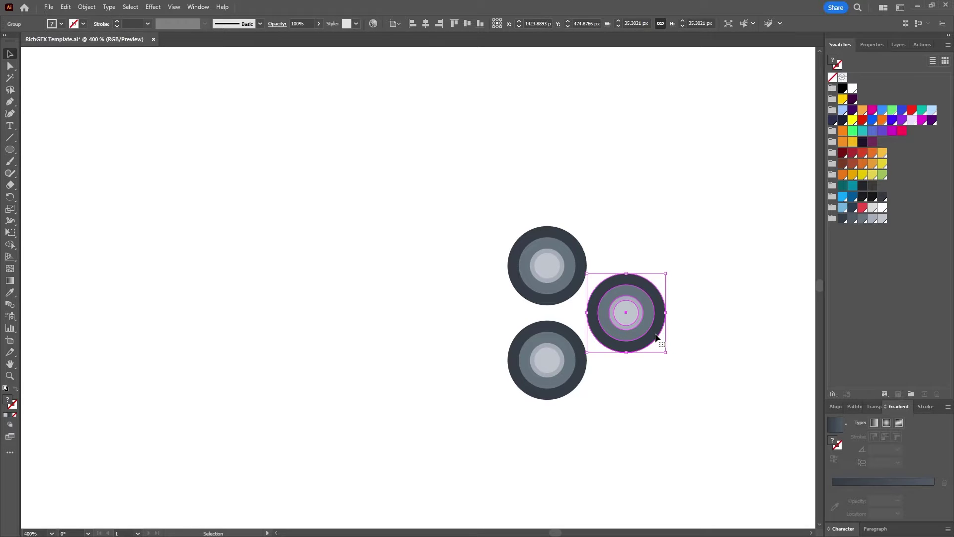
left_click_drag(657, 338, 662, 242)
left_click_drag(587, 187, 612, 197)
left_click(612, 197)
left_click_drag(632, 228, 628, 374)
- Group the two small lenses and centre the group vertically on the large right lens
left_click(626, 249, "shift")
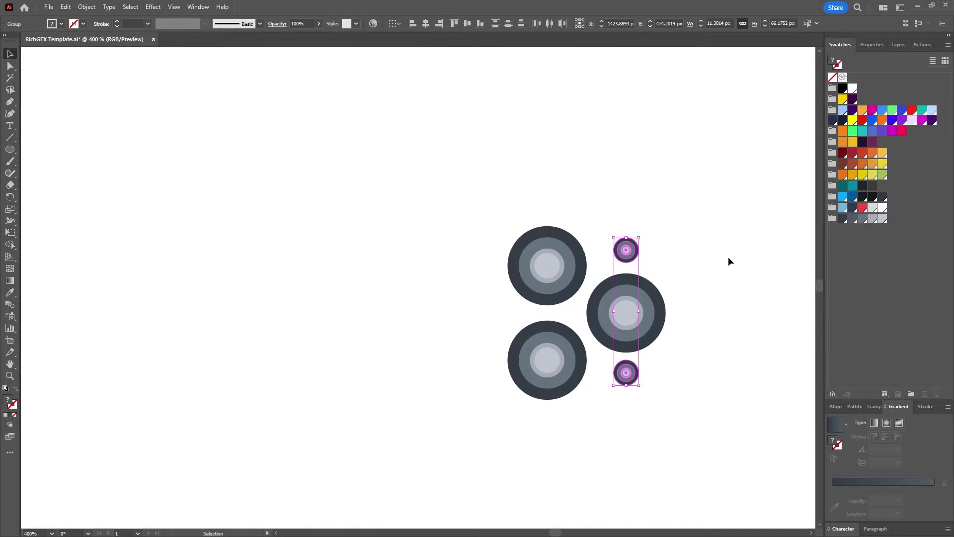
key("ctrl+g")
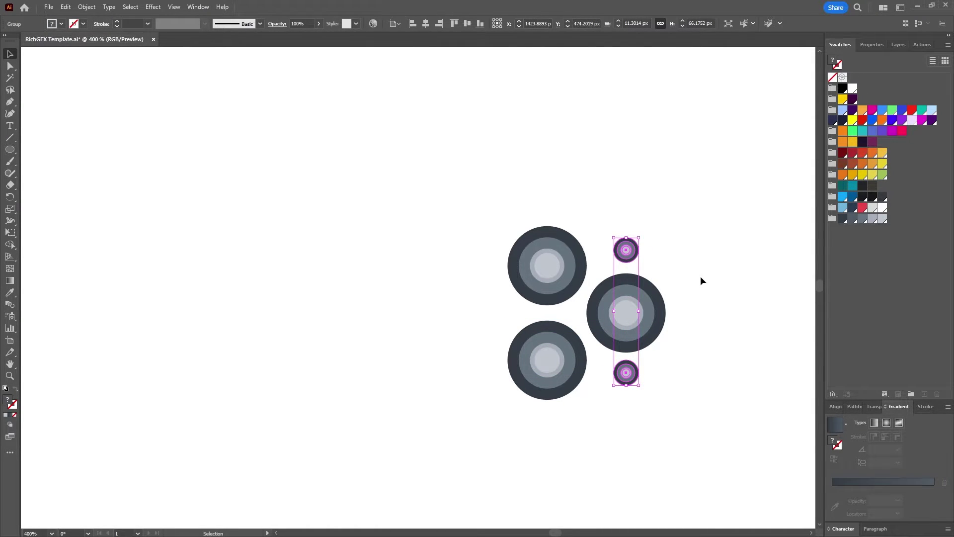
left_click(661, 312, "shift")
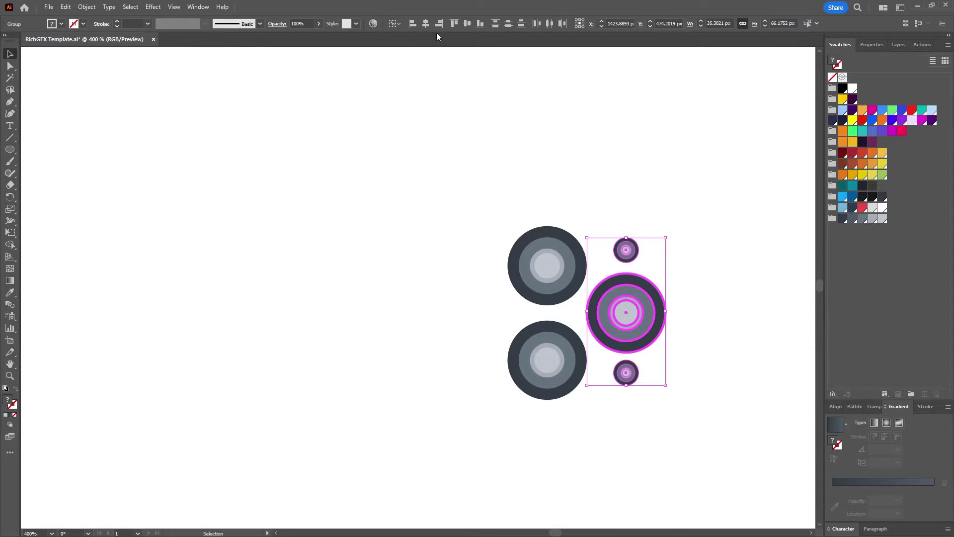
left_click(693, 357)
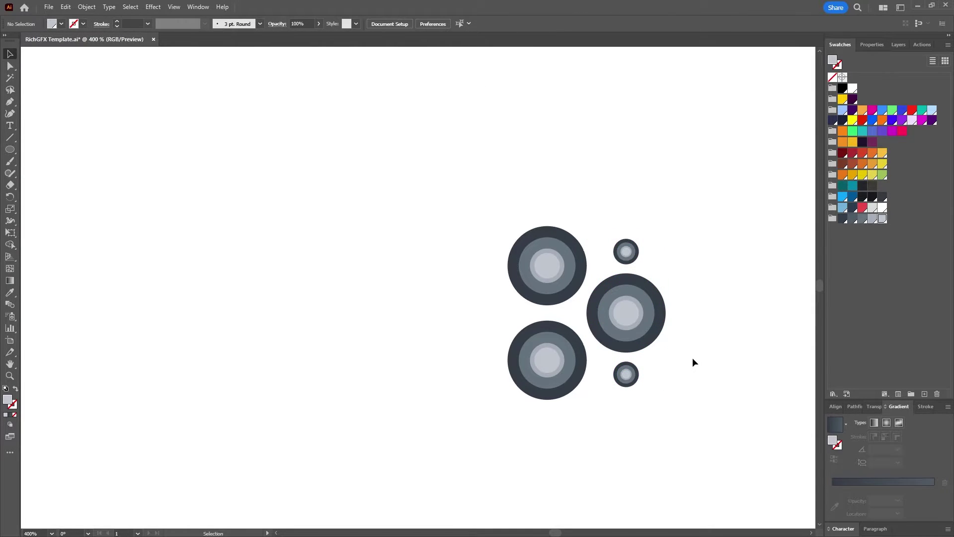
- Fill the second ring from the outside in both small lenses with white
scroll(575, 418, "up", 3)
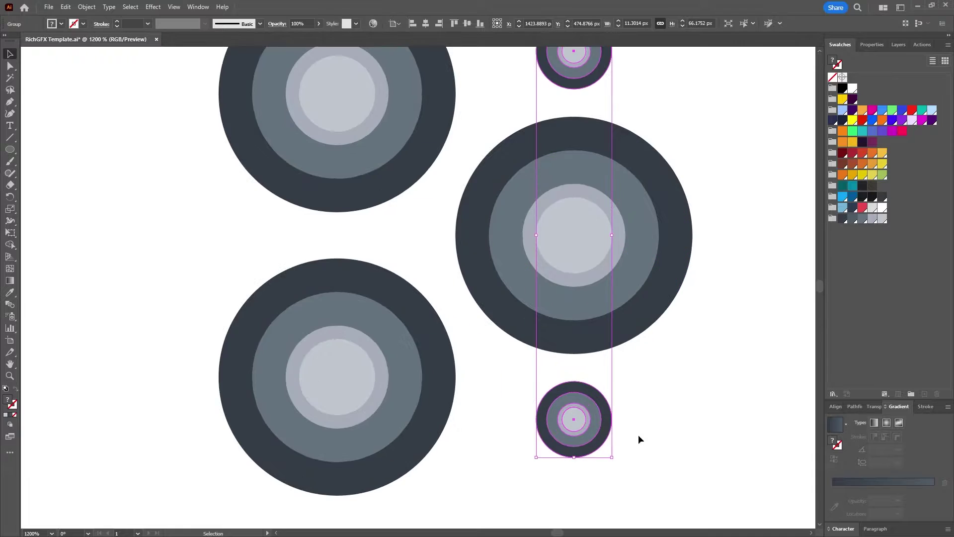
key("a")
left_click(607, 430)
scroll(645, 149, "up", 1)
left_click(600, 98, "shift")
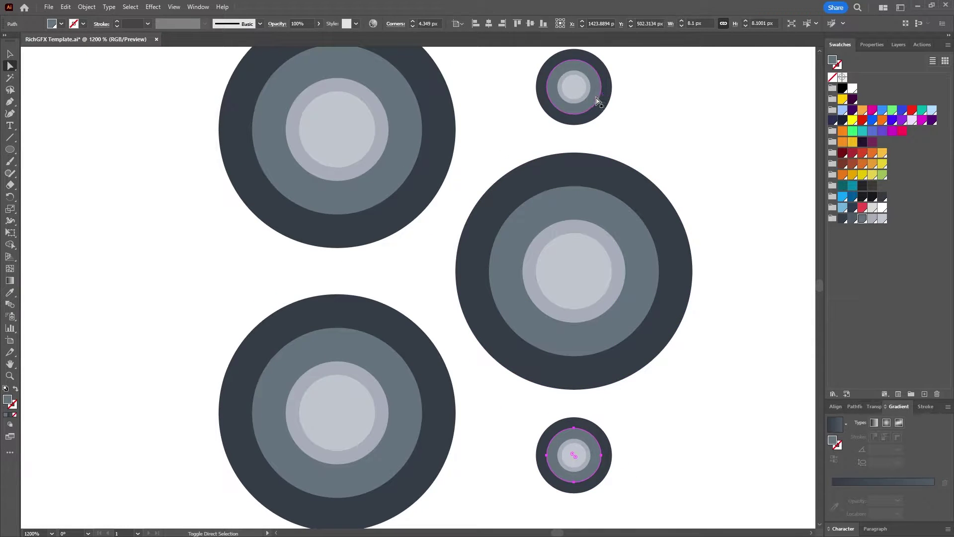
key("ctrl")
left_click(598, 101, "shift")
left_click(884, 208)
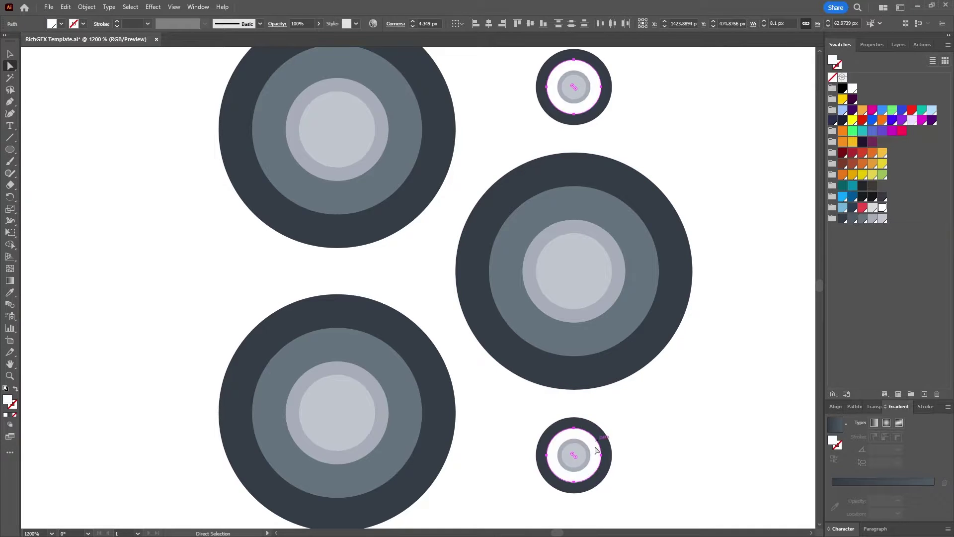
- Fill the outermost ring of both small lenses with the lightest grey swatch of the mockup palette
left_click(611, 444)
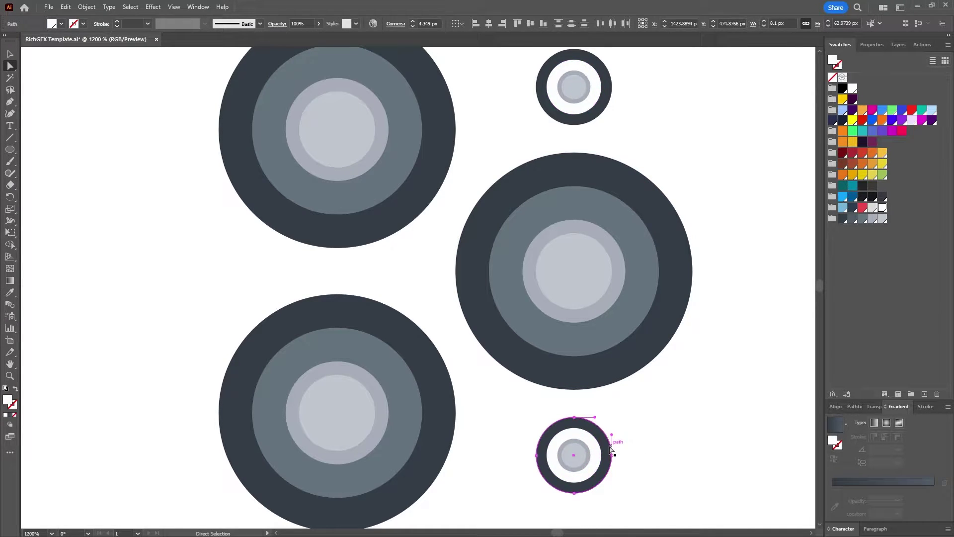
left_click(882, 218)
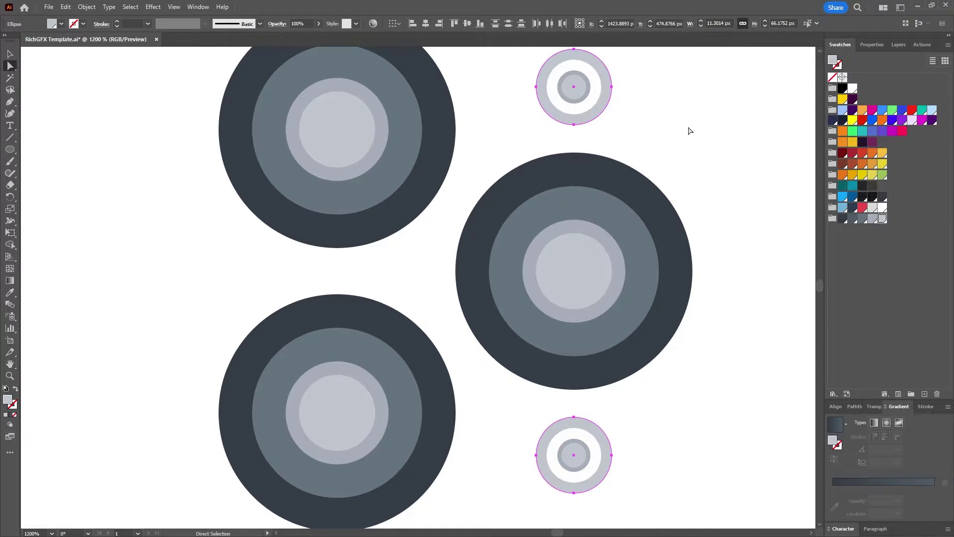
left_click(649, 113)
- Group all the large and small camera lenses into a single object
key("ctrl+0")
key("v")
key("ctrl+a")
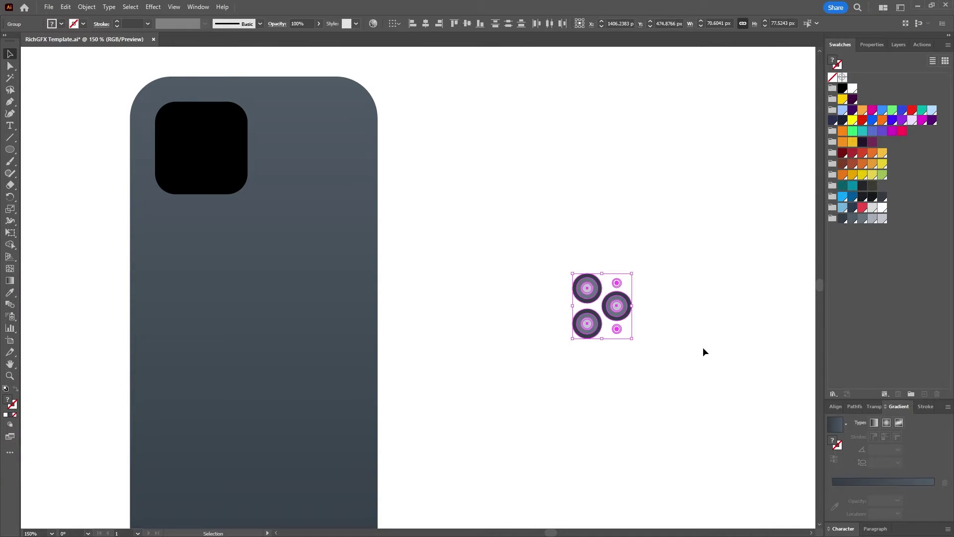
left_click(88, 7)
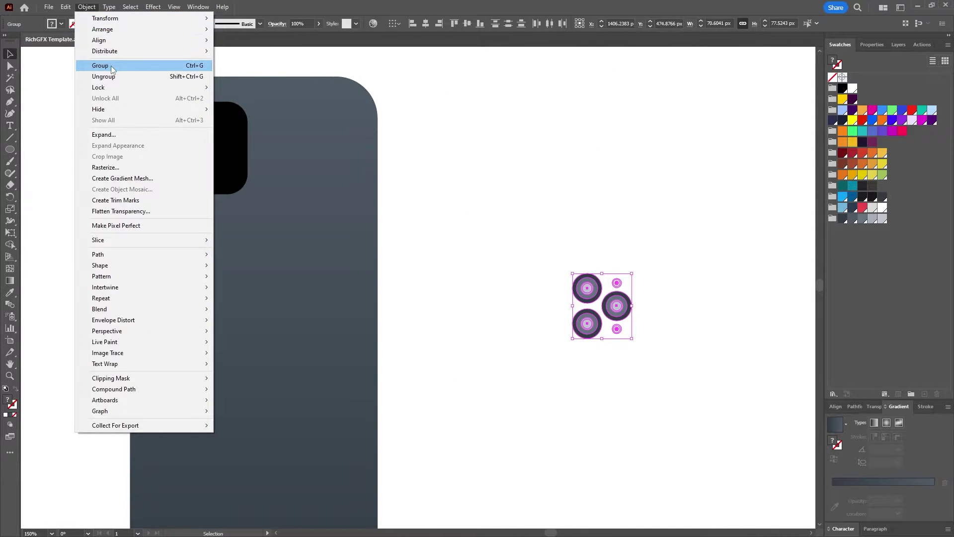
left_click(99, 67)
left_click(590, 197)
- Centre the lens group horizontally and vertically on the black camera module of the phone's back
left_click(586, 287)
left_click(198, 169, "shift")
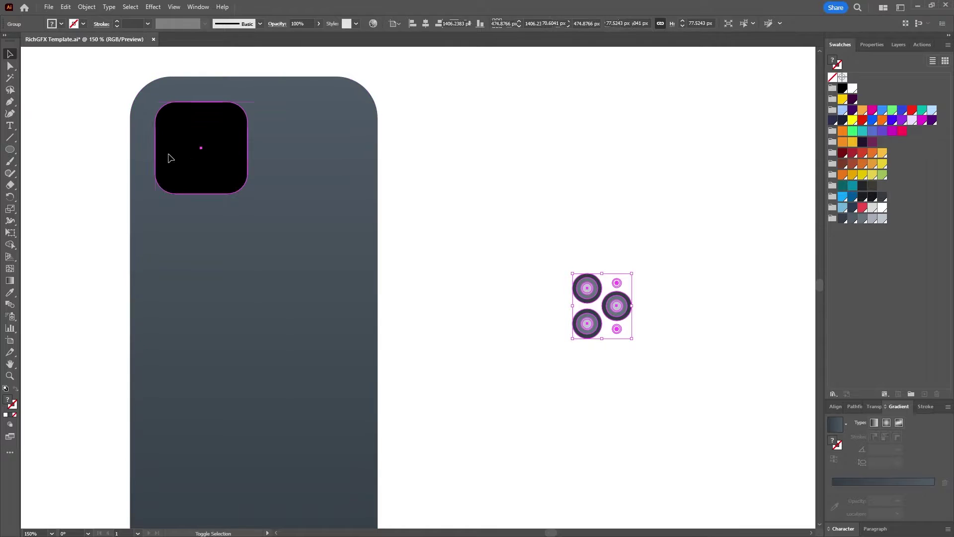
left_click(427, 25)
left_click(467, 24)
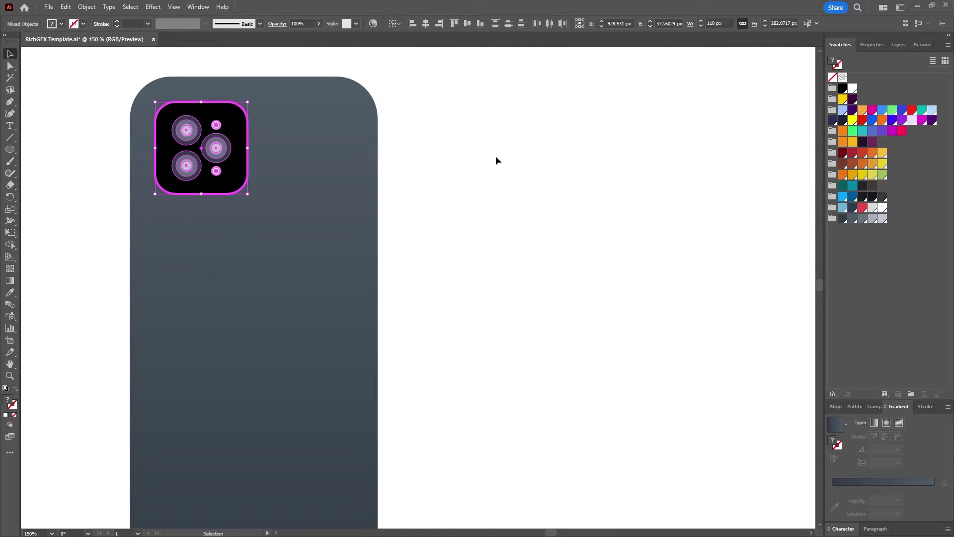
left_click(479, 193)
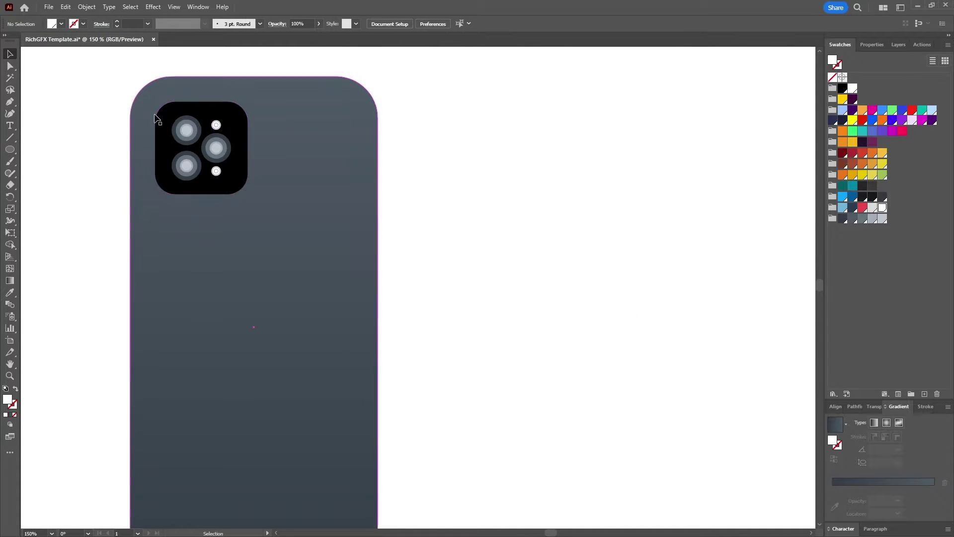
- Scale the lens group up proportionally from its centre to about 77 × 85 px inside the black camera module
left_click_drag(211, 118, 419, 175)
left_click(389, 176)
key("ctrl+plus")
key("ctrl+plus")
key("ctrl+plus")
key("ctrl+plus")
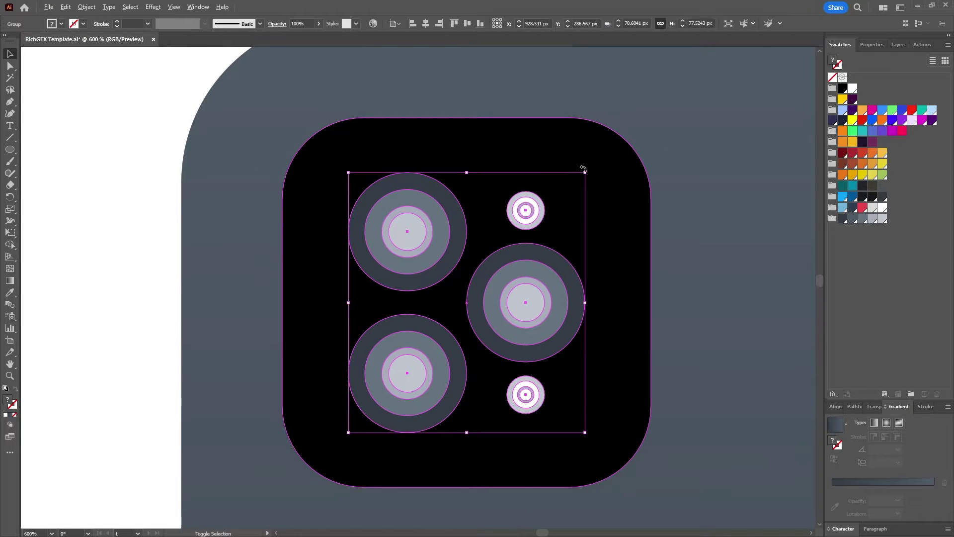
left_click_drag(581, 164, 602, 160)
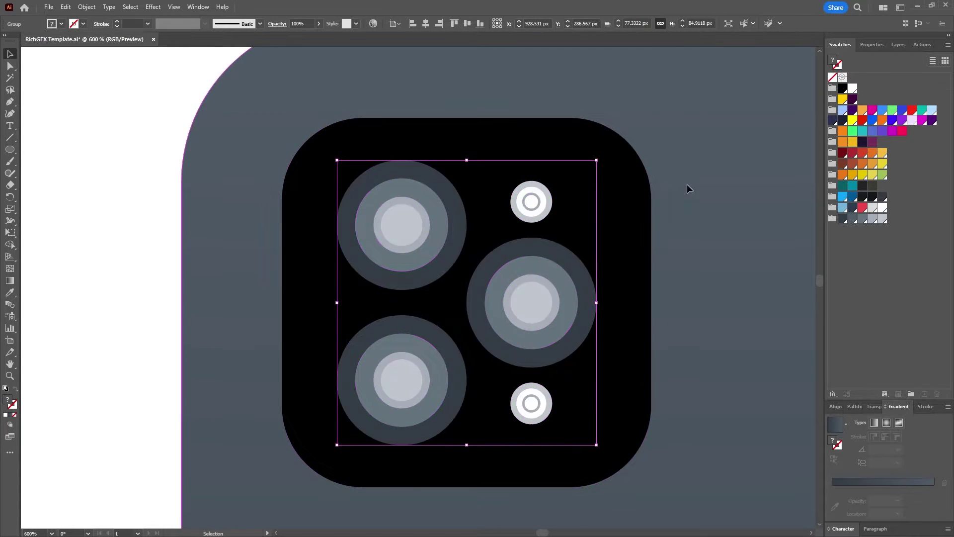
key("ctrl+minus")
key("ctrl+minus")
key("ctrl+minus")
key("ctrl+minus")
left_click(700, 241)
key("ctrl+minus")
key("ctrl+minus")
left_click(751, 306)
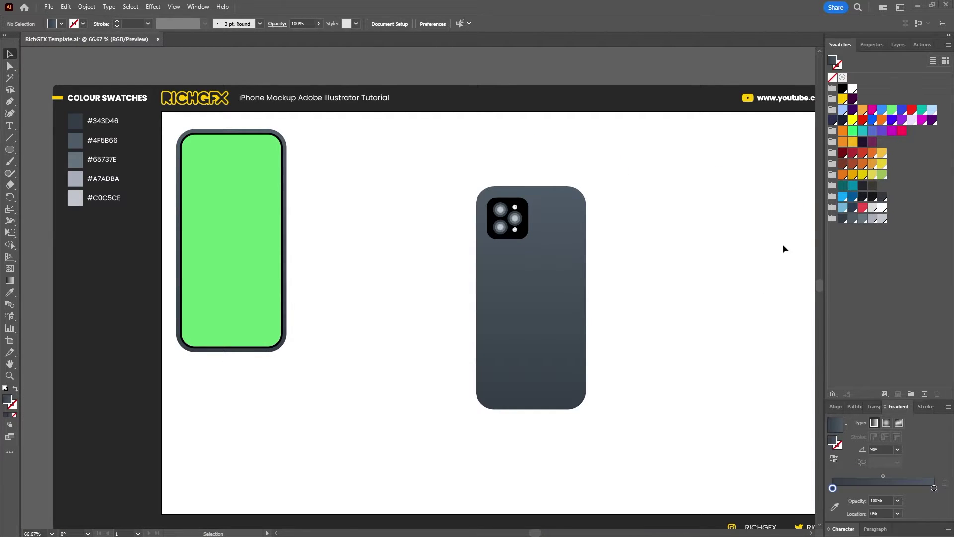
- Show the layer contents and spread the front and back phone parts apart side by side on the artboard
left_click(900, 45)
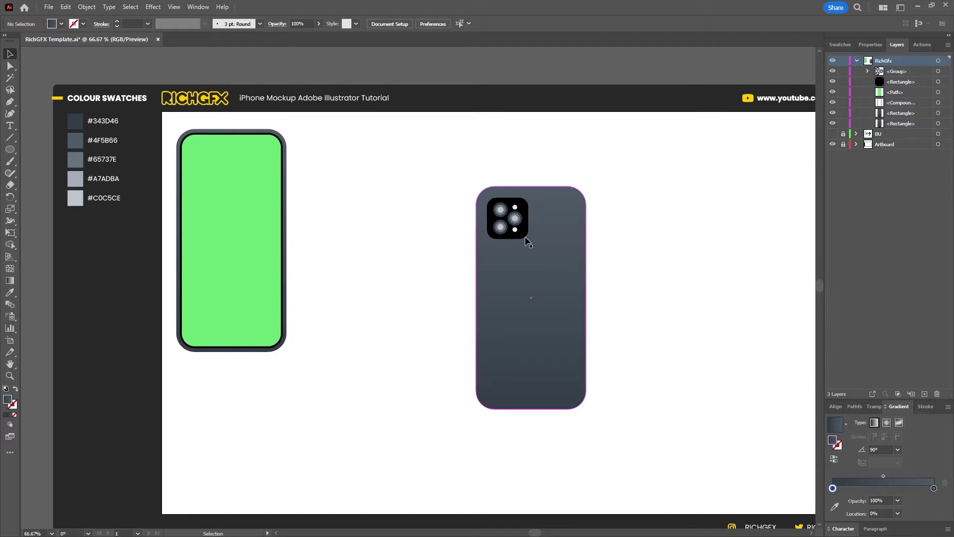
left_click_drag(229, 198, 395, 197)
left_click_drag(264, 211, 323, 211)
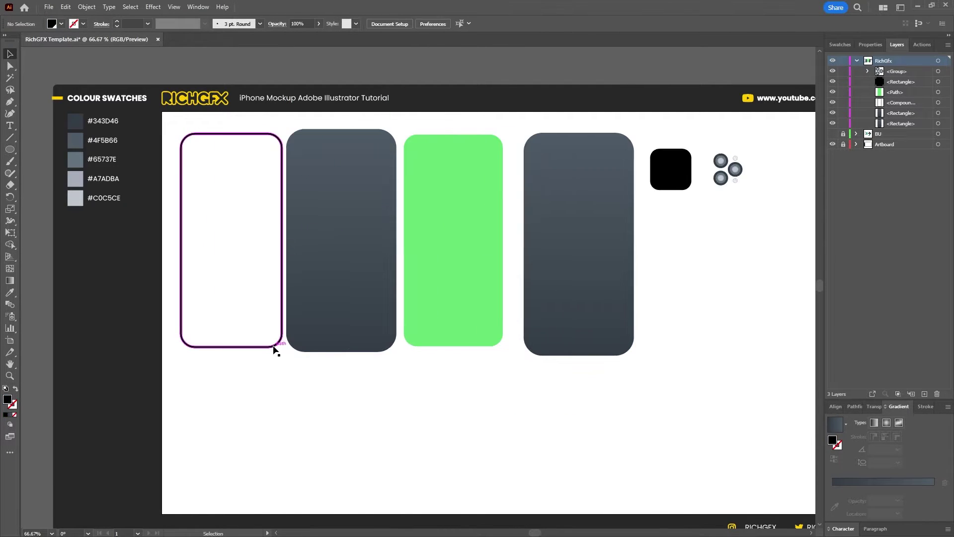
- Rename the black outline object as Screen Frame and the front phone body as Front Base
left_click(274, 344)
double_click(900, 102)
type("Scree")
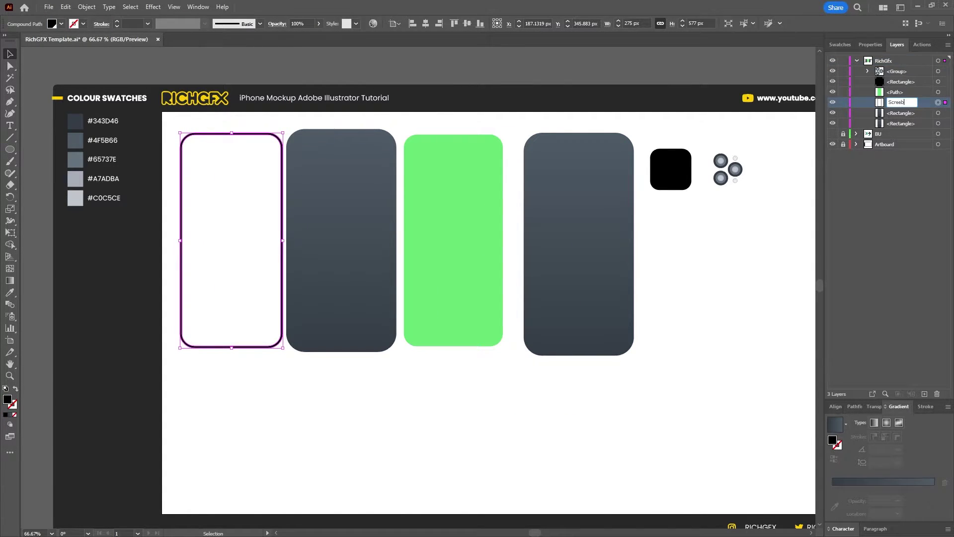
type("n Frame")
double_click(900, 123)
type("Front")
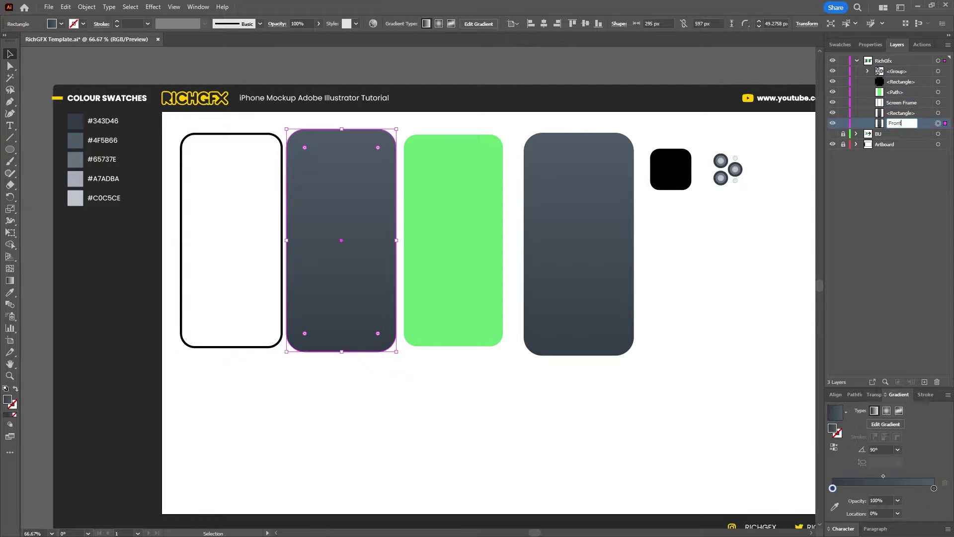
type(" Base")
- Rename the green shape as Screen and the back phone body as Rear Base
double_click(900, 92)
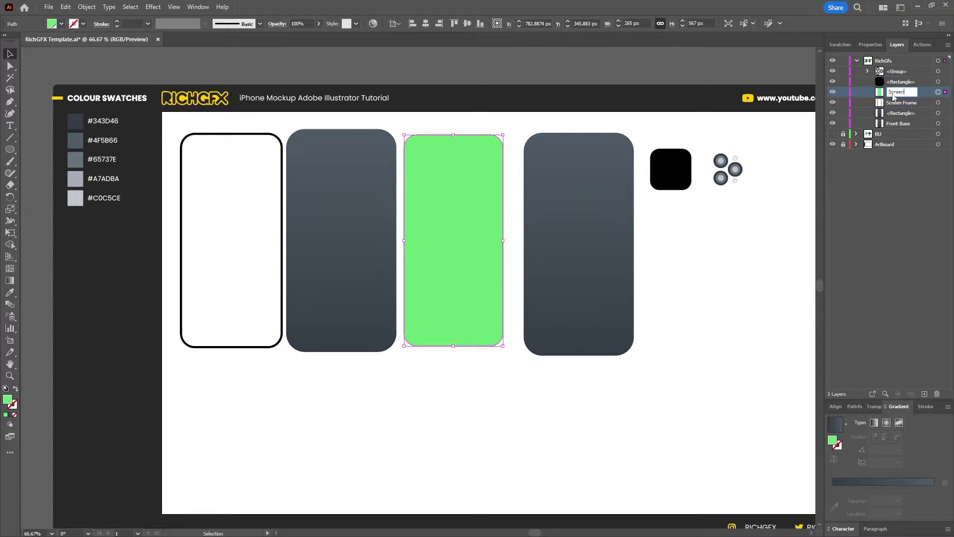
type("Screen")
double_click(900, 113)
type("Rear Base")
- Rename the black rounded square as Camera Bezel and the lens group as Camera Lens
double_click(900, 81)
type("Camera B")
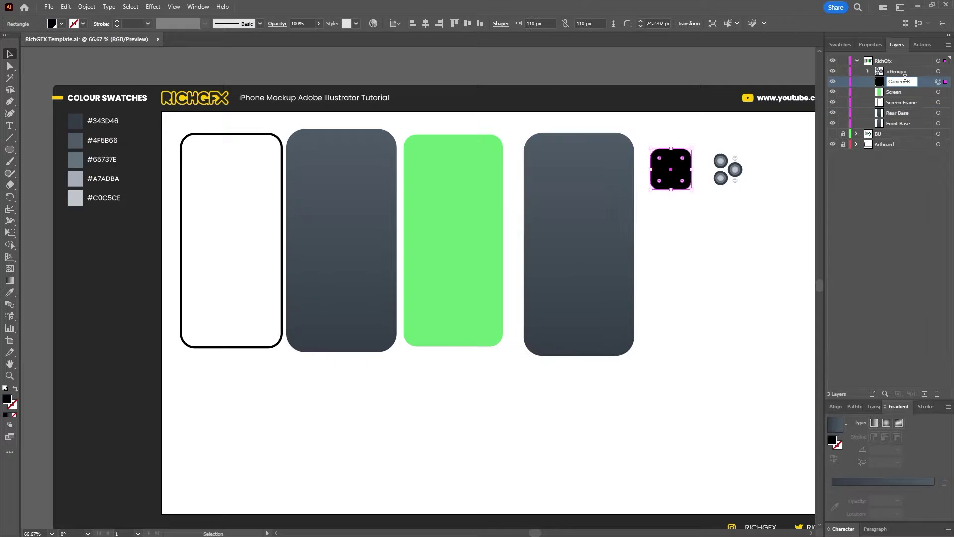
type("ezel")
double_click(900, 71)
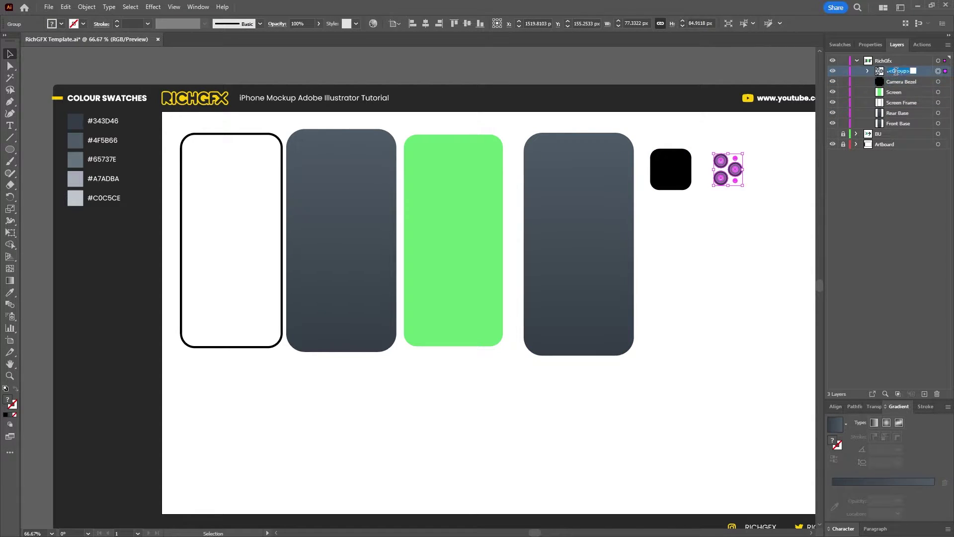
type("Camera Lens")
left_click(670, 224)
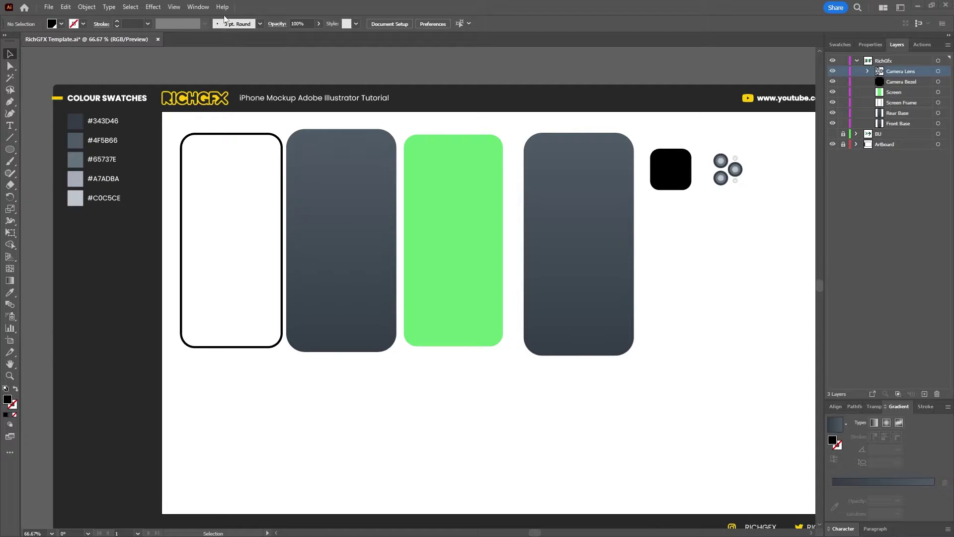
- Bring up the 3D and Materials settings and dock them beside the layer list
left_click(199, 8)
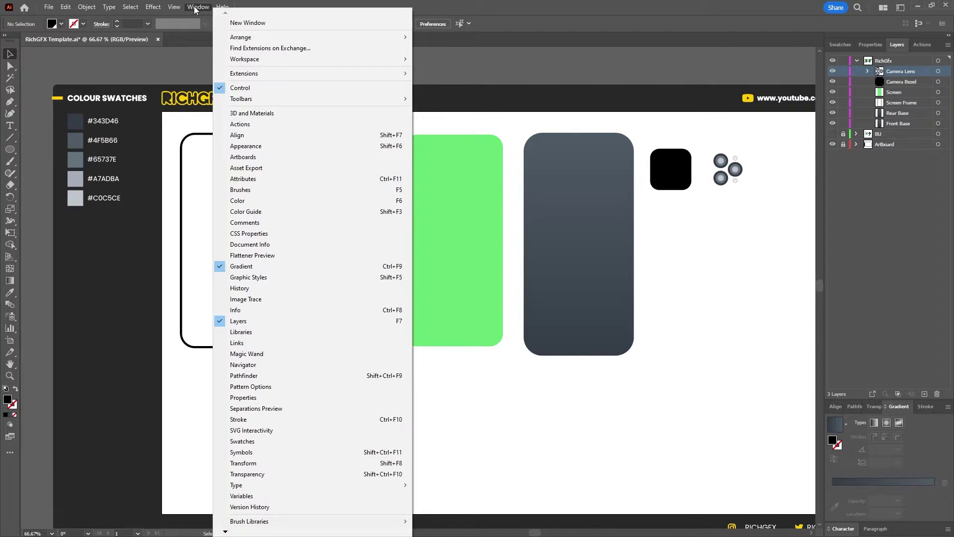
left_click(304, 116)
left_click_drag(742, 65, 822, 103)
key("ctrl+minus")
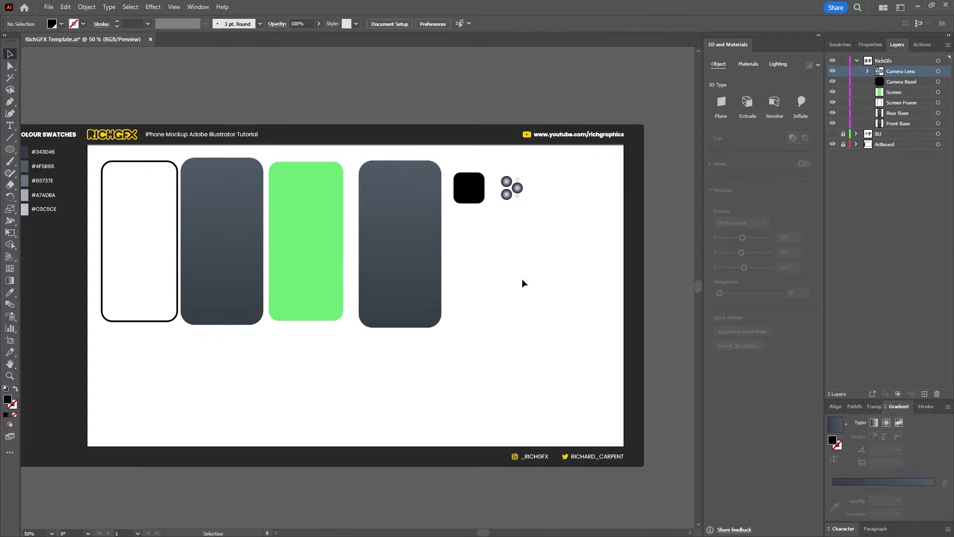
- Rearrange the parts so Front Base stands alone in open space, with the other bodies beside the frame and the camera parts below them
left_click(221, 238)
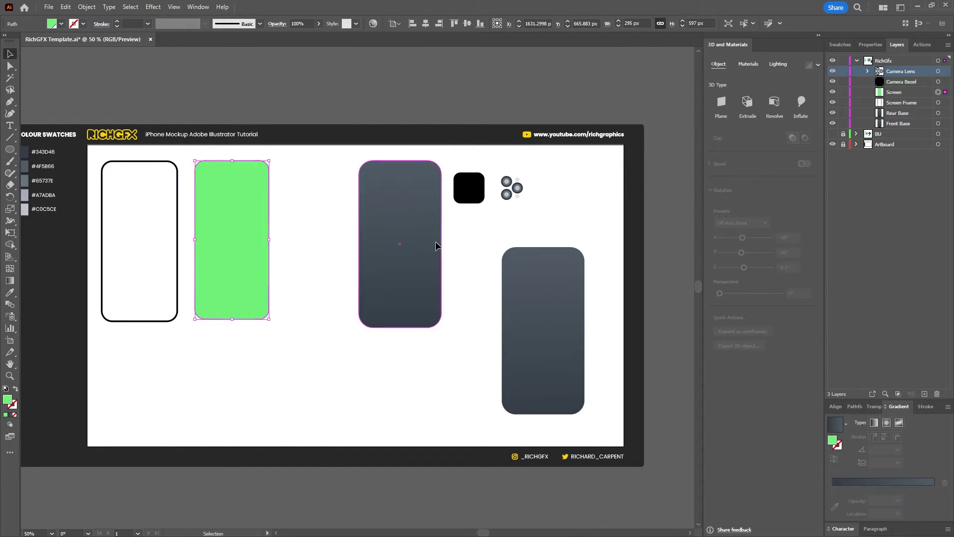
left_click_drag(432, 239, 358, 239)
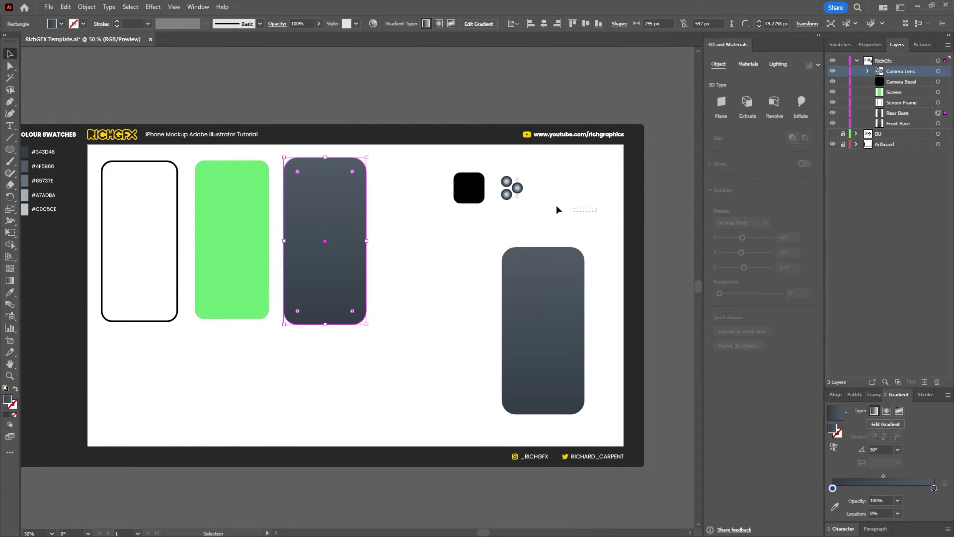
left_click_drag(557, 209, 138, 389)
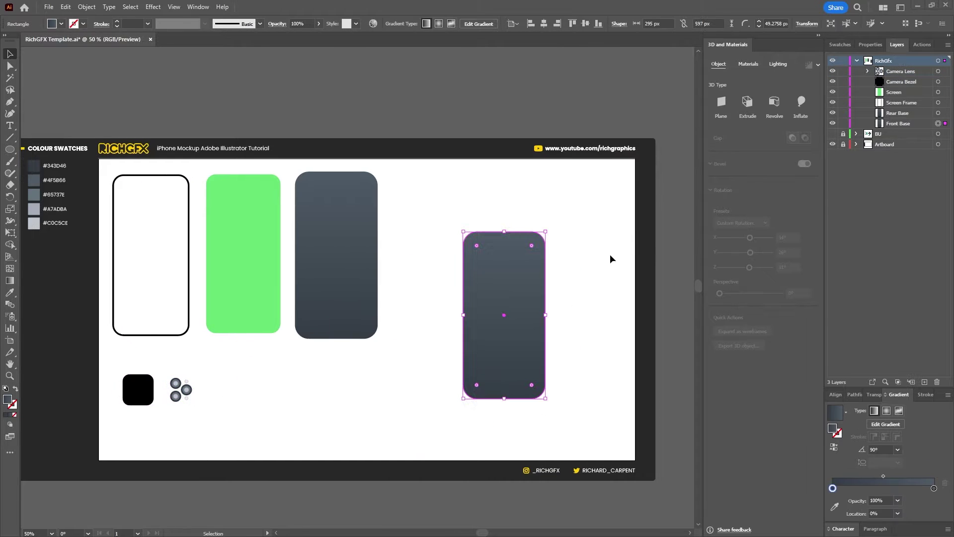
- Extrude the Front Base shape in 3D with a depth of 30 px
left_click(746, 102)
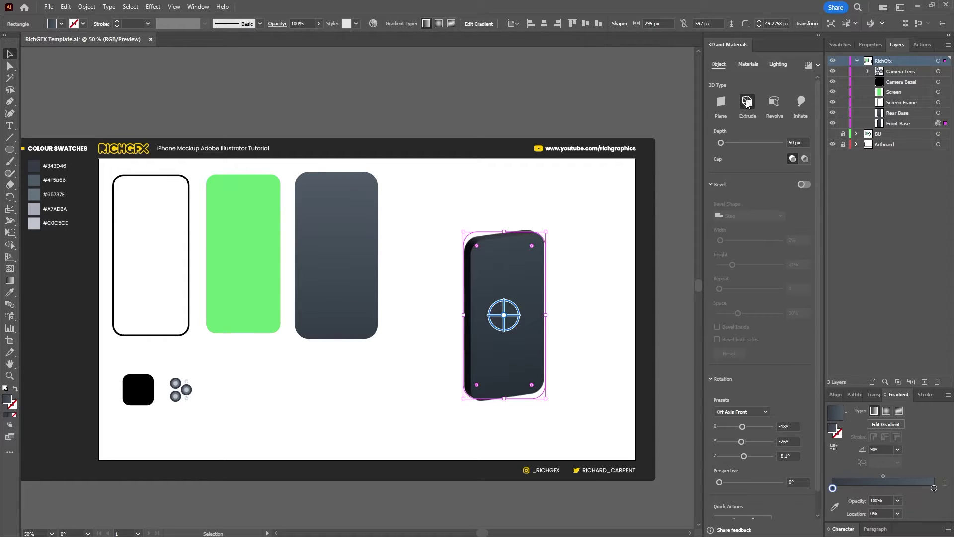
double_click(797, 143)
type("30")
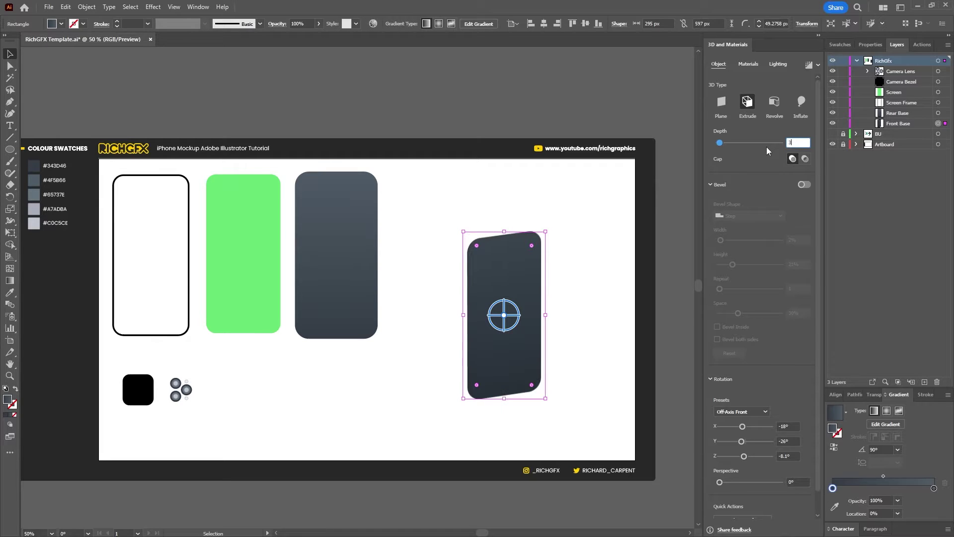
- Add a Step bevel to the extruded Front Base with a width of 2% and a height of 21%
left_click(804, 185)
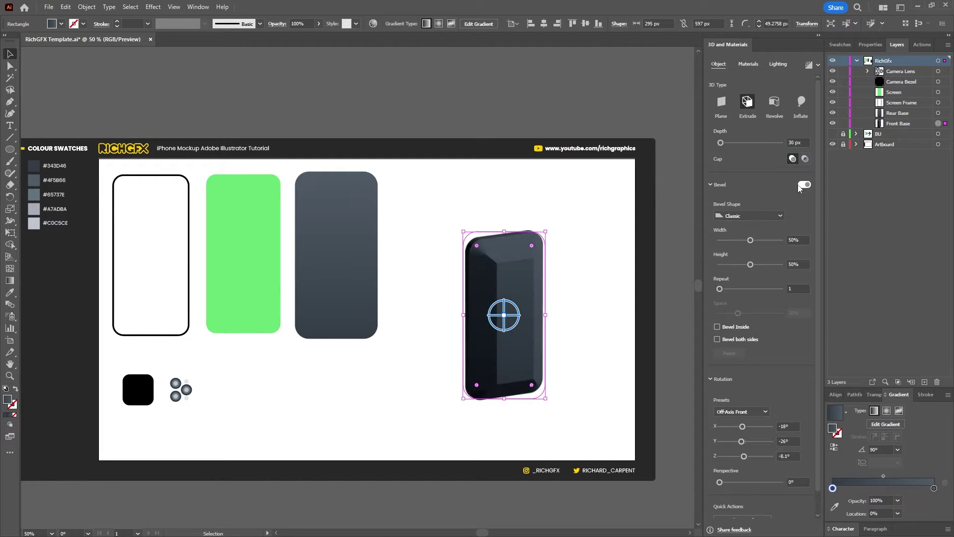
left_click(780, 216)
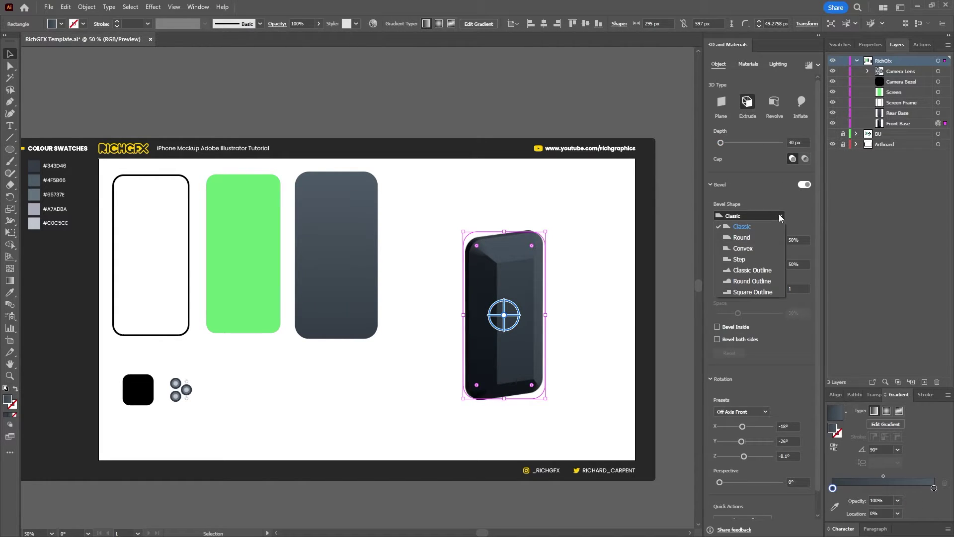
left_click(760, 261)
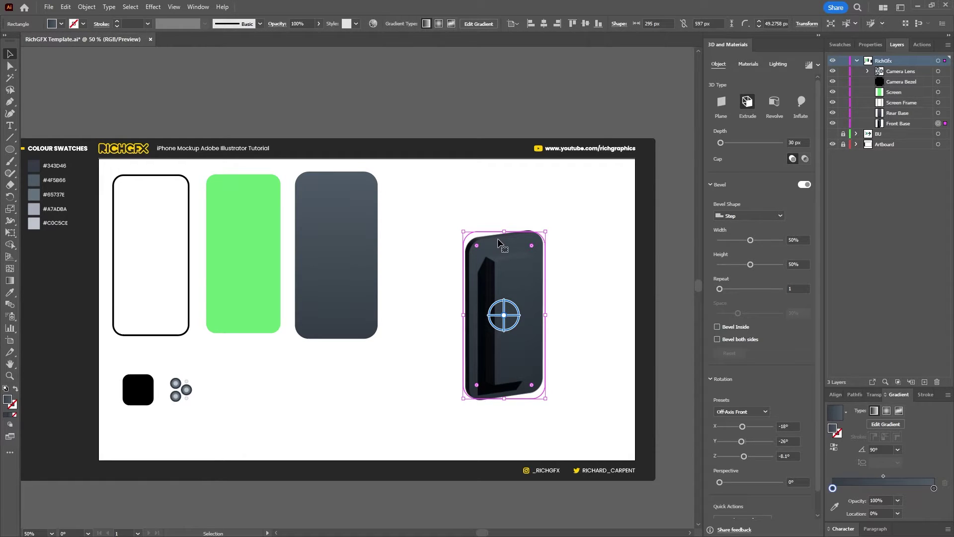
left_click(803, 239)
type("2")
key("Return")
left_click(803, 264)
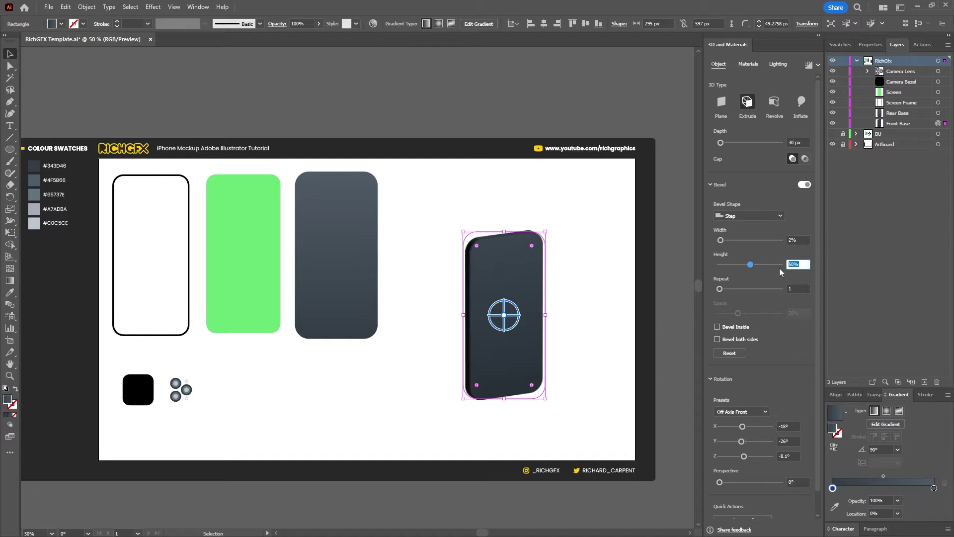
type("21")
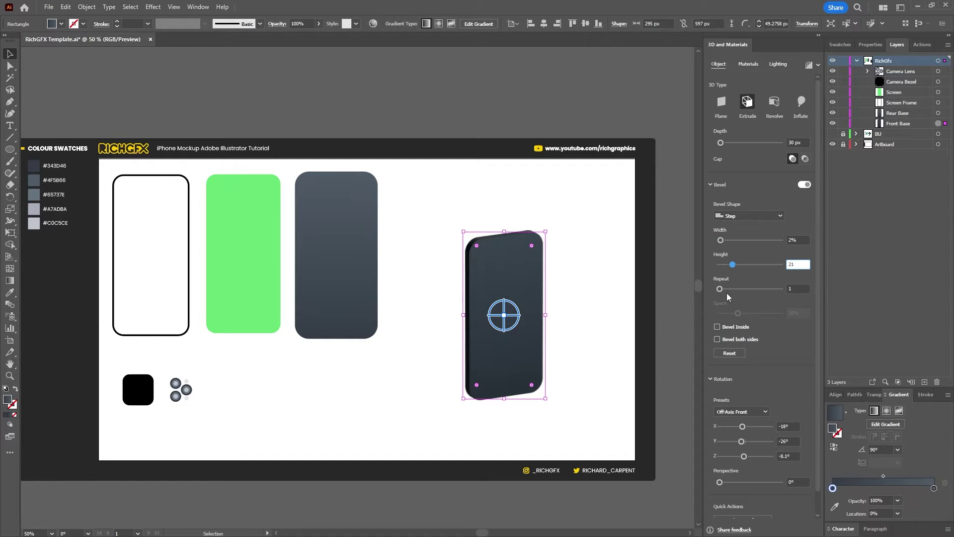
- Rotate the extruded Front Base to X 34°, Y 35° and Z 31°
left_click(795, 426)
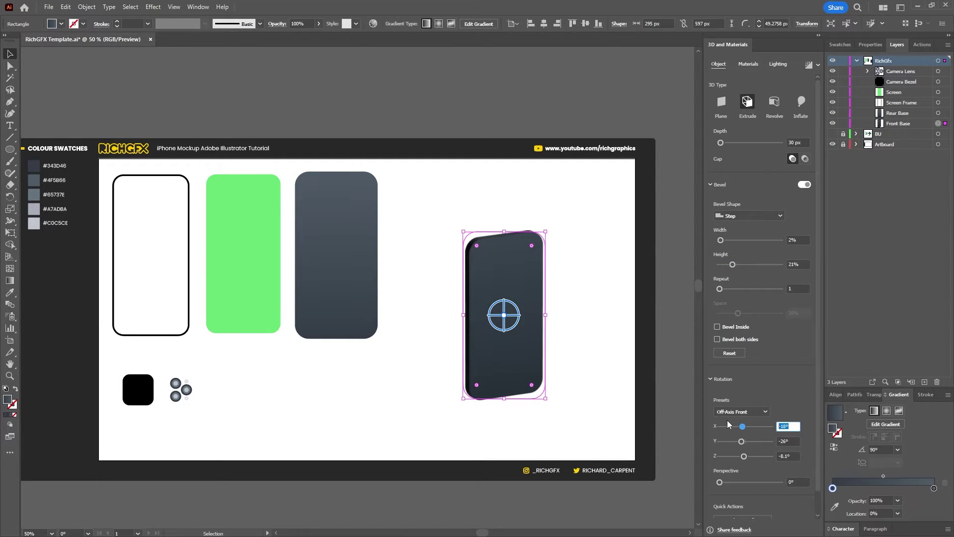
type("34")
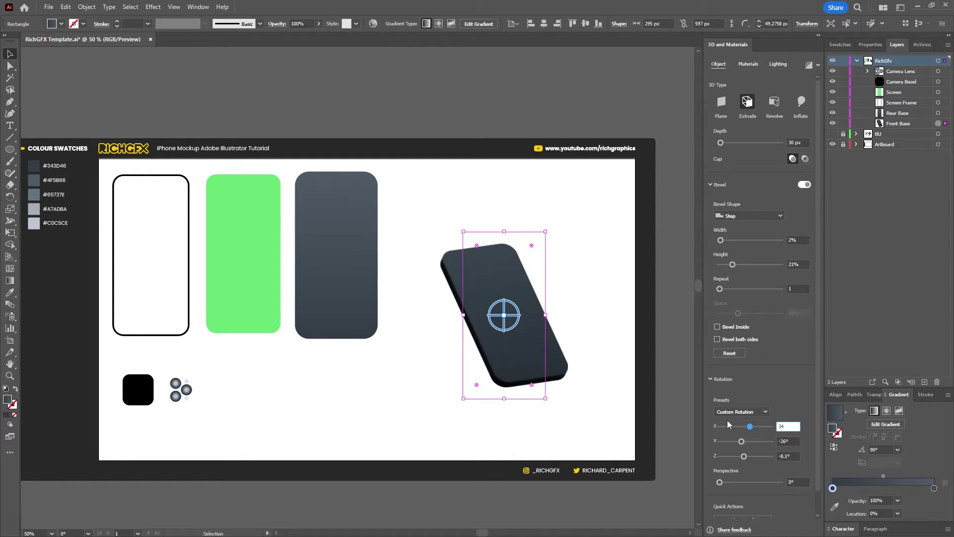
key("Tab")
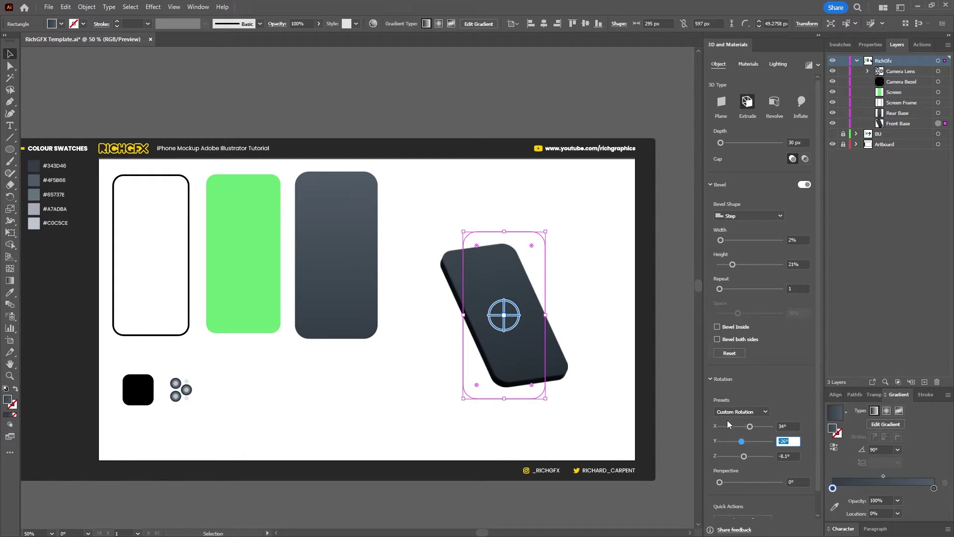
type("35")
key("Tab")
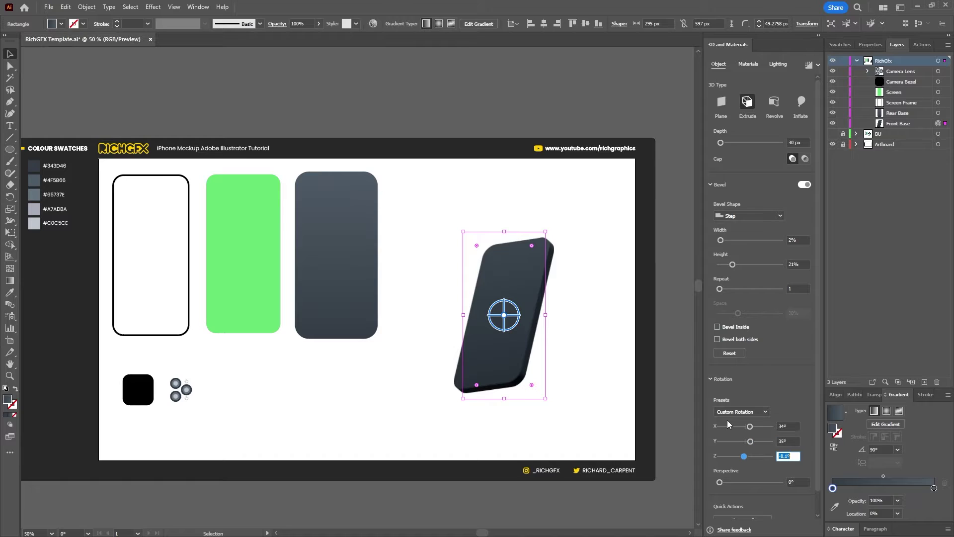
type("31")
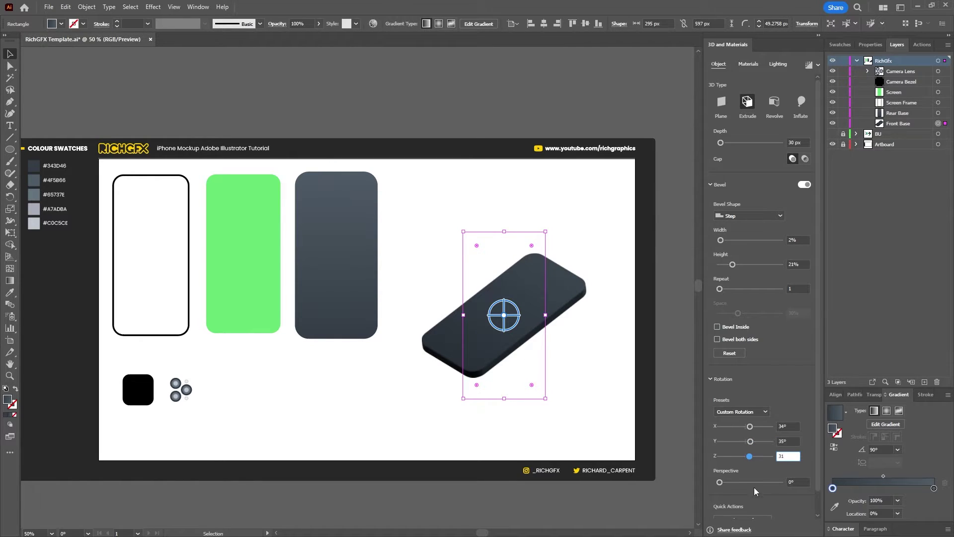
- Set the metallic value of the extruded Front Base's material to 0.79
left_click(748, 64)
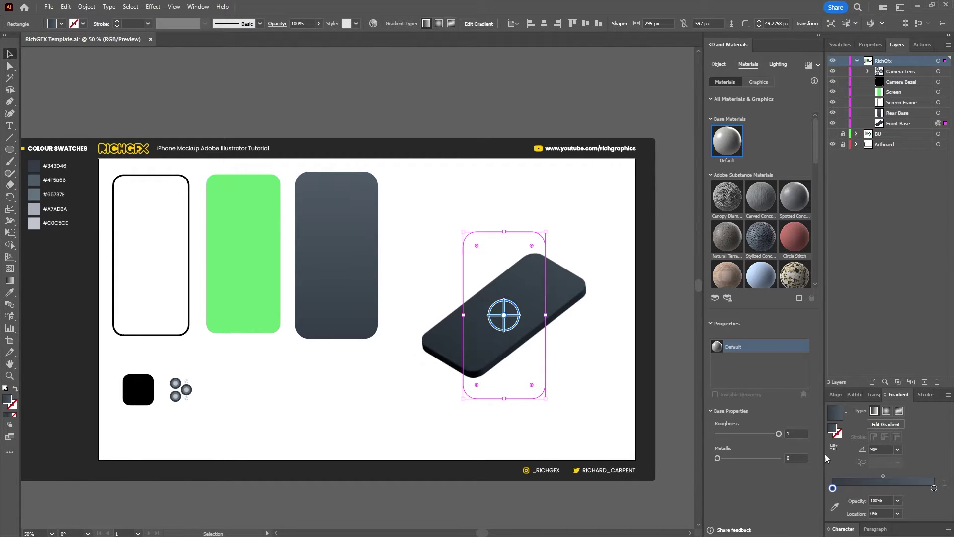
left_click(795, 458)
type("0.75")
- Set the Front Base lighting to an intensity of 60% and a rotation of -135°
left_click(777, 67)
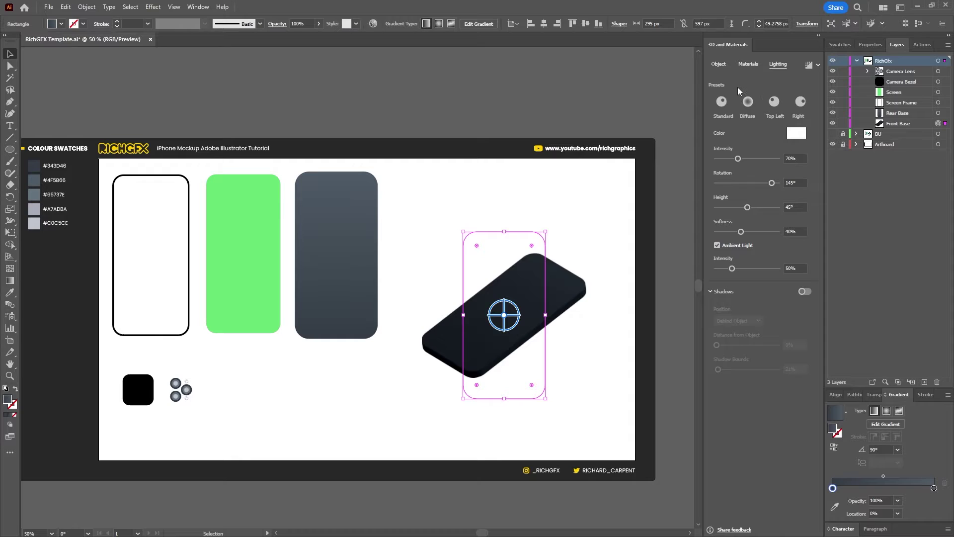
left_click(798, 159)
type("6")
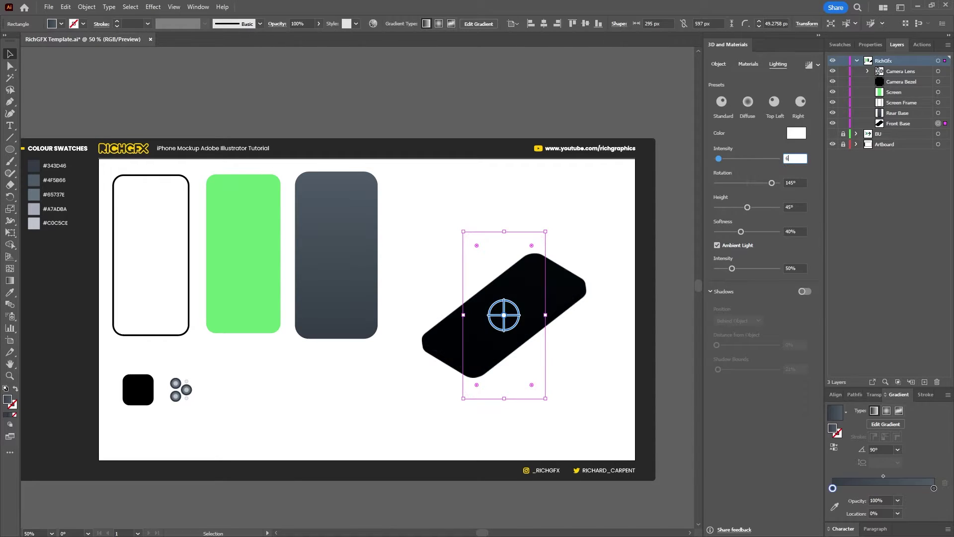
type("0")
key("Tab")
type("-1")
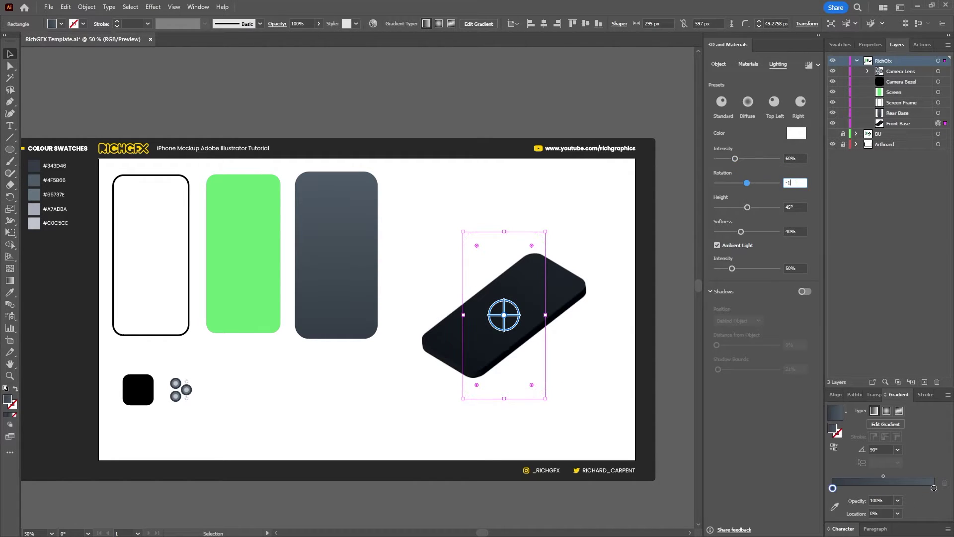
type("35")
key("Tab")
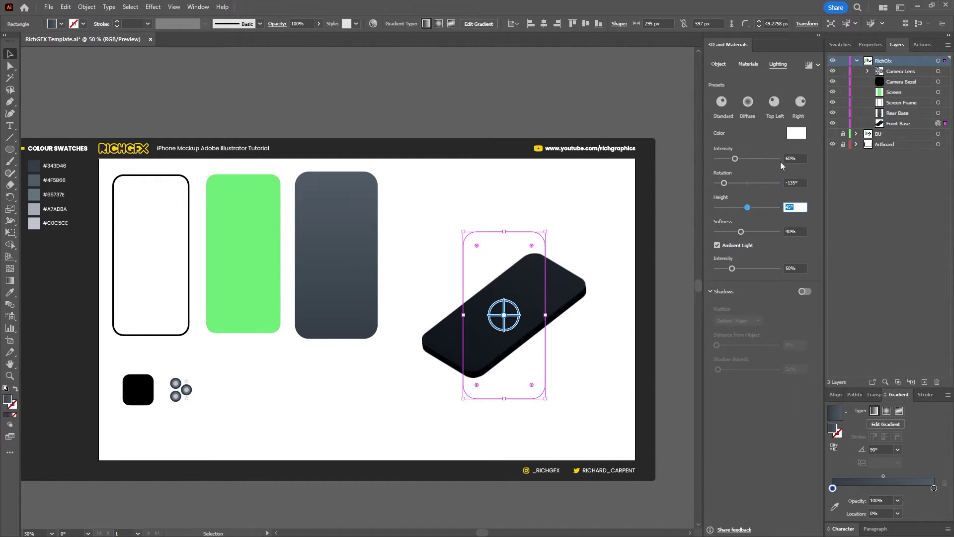
- Set the Front Base light height to 50°, its softness to 76% and the ambient light intensity to 93%
type("50")
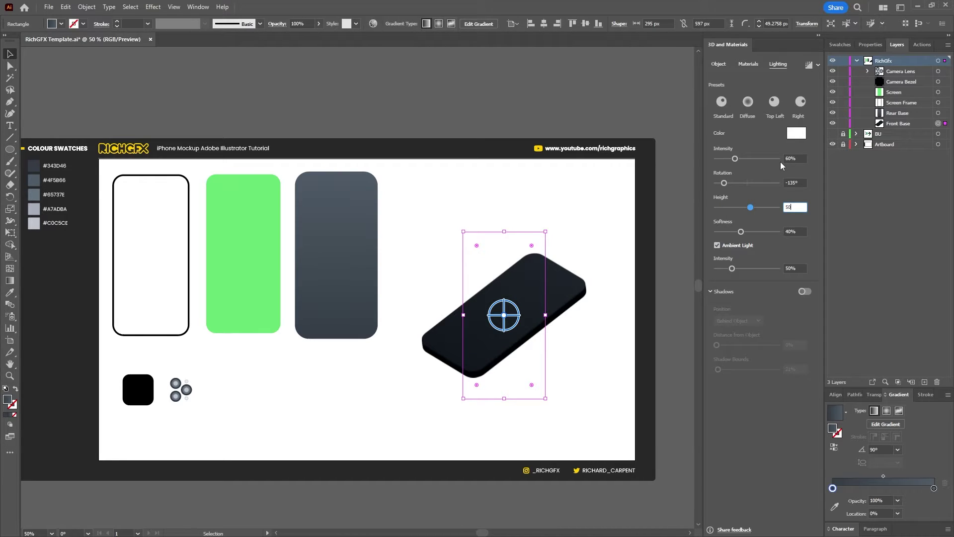
key("Tab")
type("76")
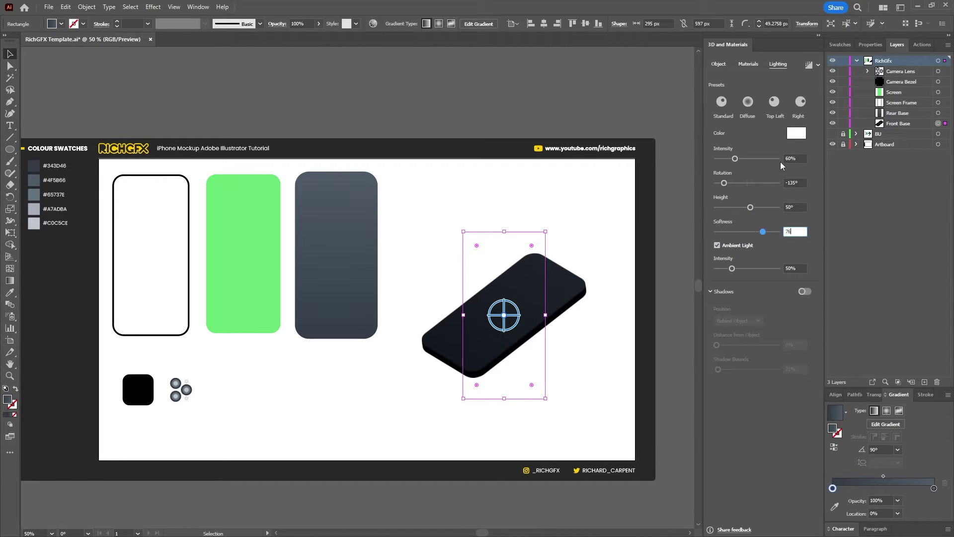
key("Tab")
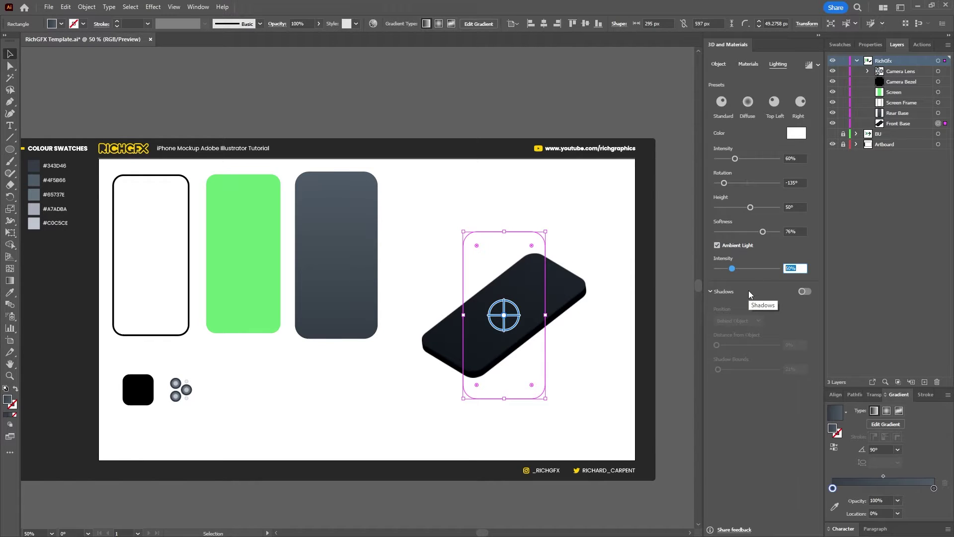
type("93")
key("Return")
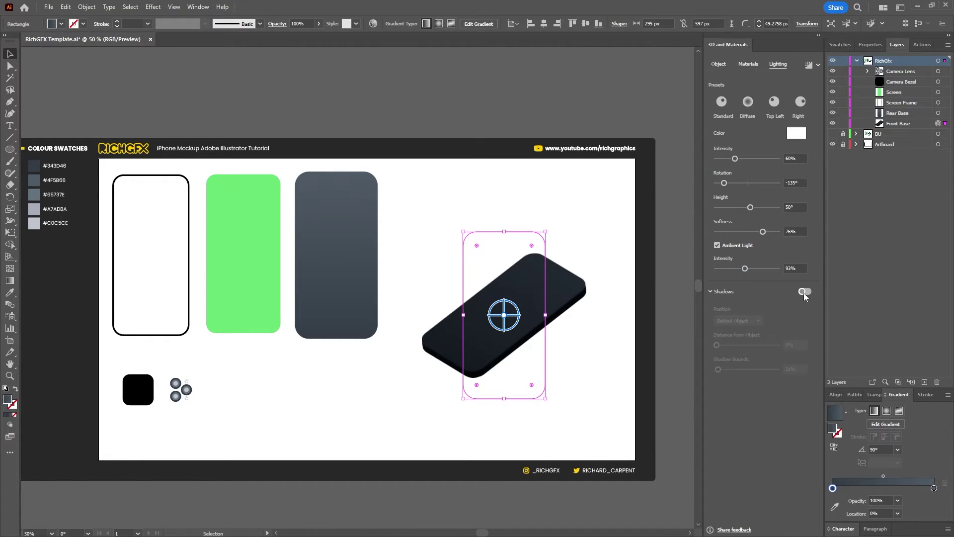
- Turn on shadows behind the extruded Front Base with shadow bounds of 169%, and deselect it
left_click(805, 291)
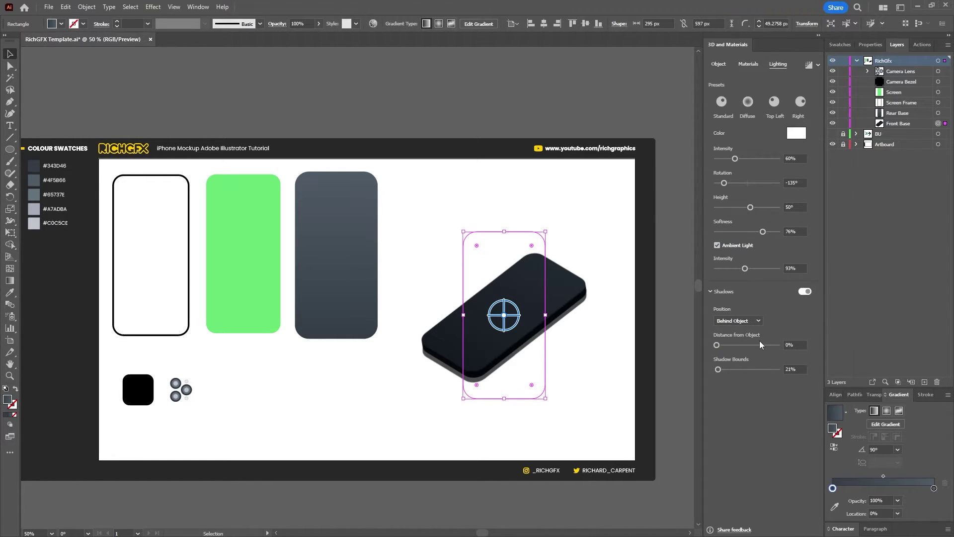
left_click(799, 369)
type("169")
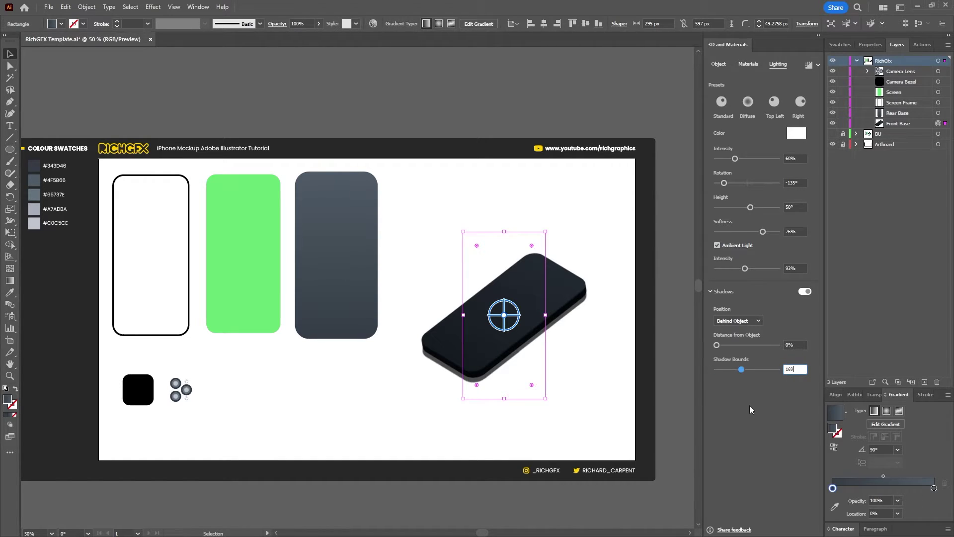
key("Return")
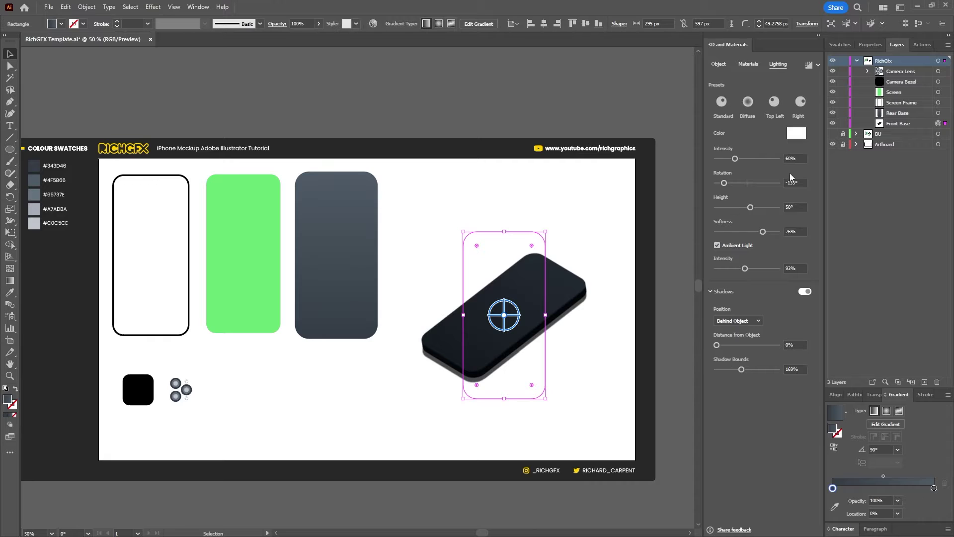
left_click(818, 65)
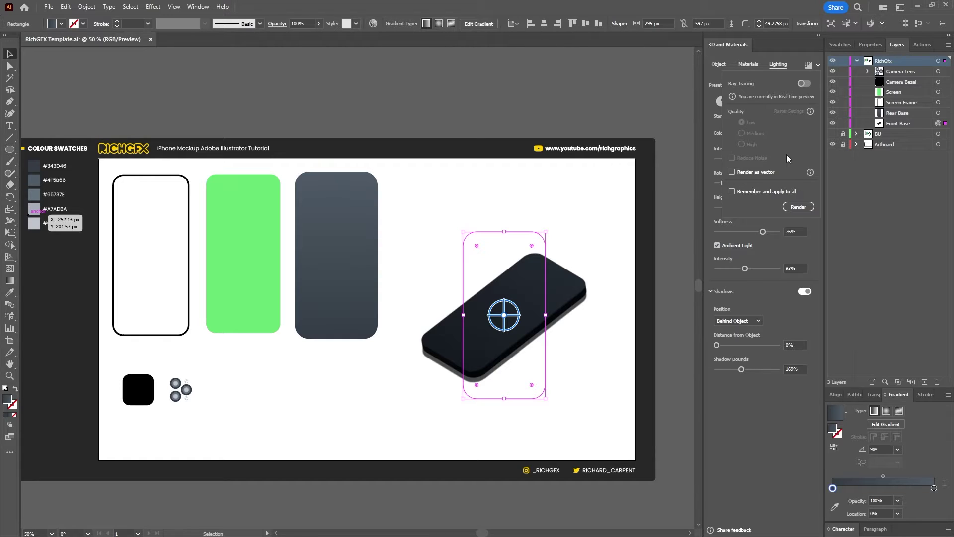
left_click(790, 387)
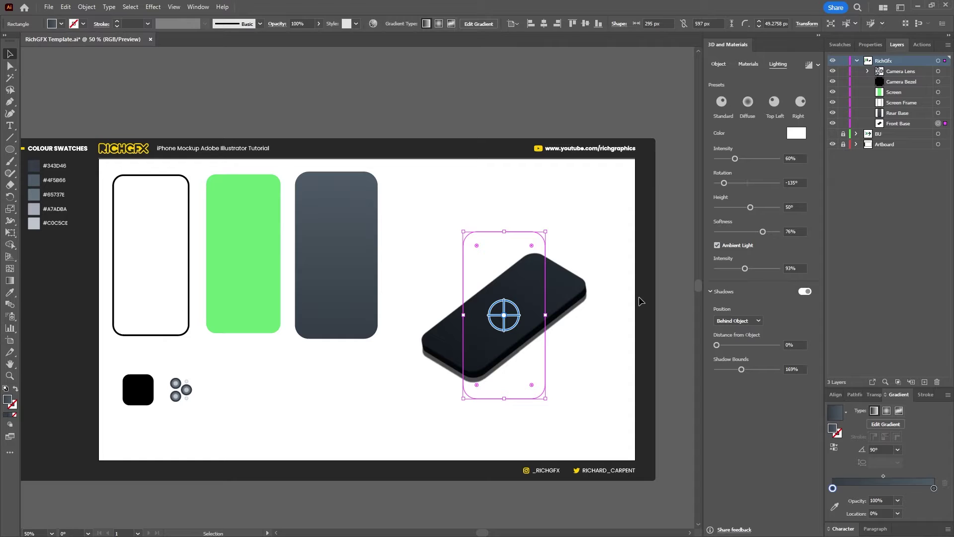
left_click(598, 371)
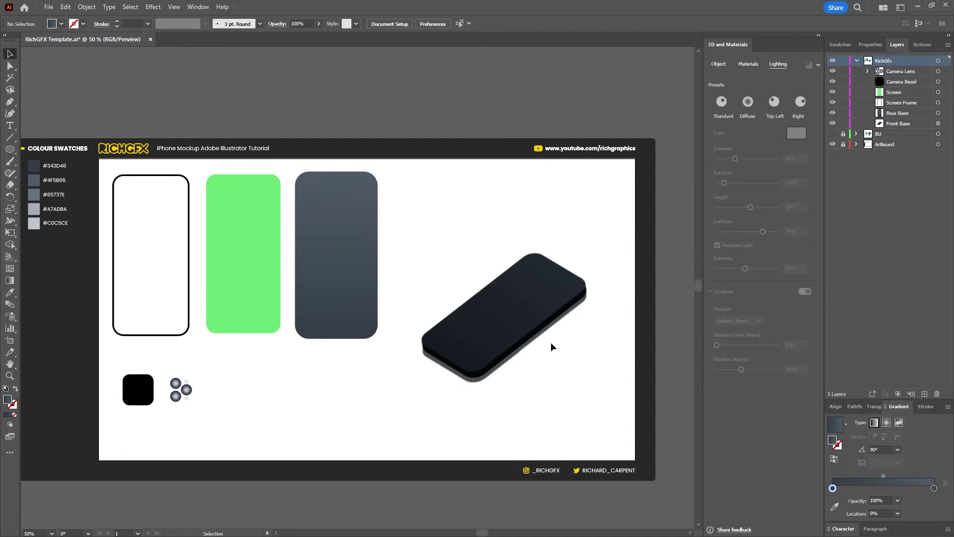
- Move Front Base's 3D appearance onto Screen Frame as a copy, and place the frame above the phone body
left_click(188, 331)
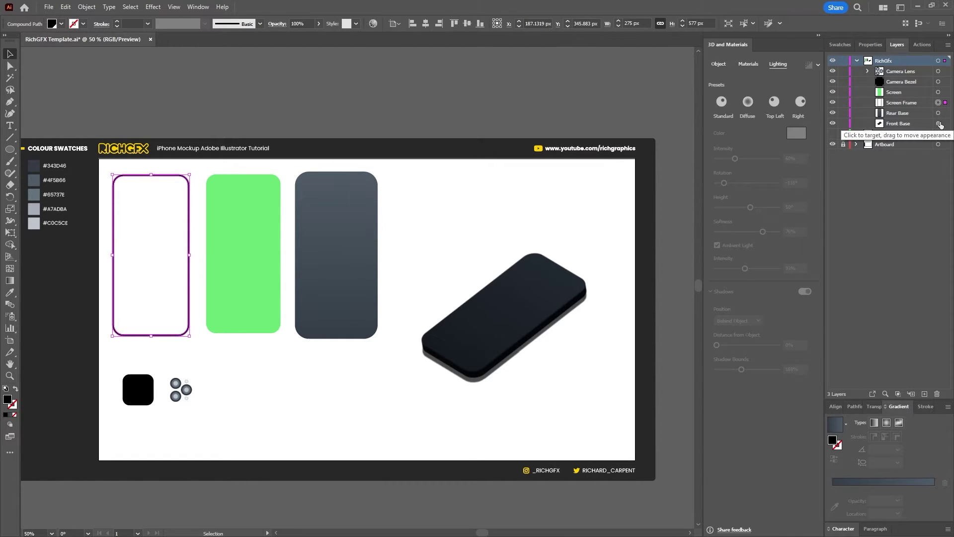
left_click_drag(939, 127, 939, 106)
left_click_drag(152, 294, 479, 273)
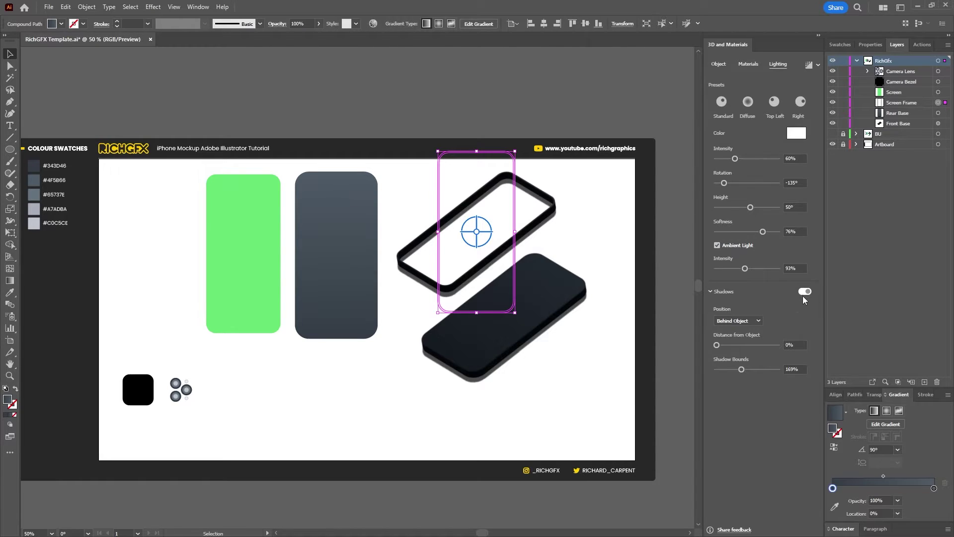
- Change Screen Frame's 3D type to Plane and position it over the top face of Front Base
left_click(748, 64)
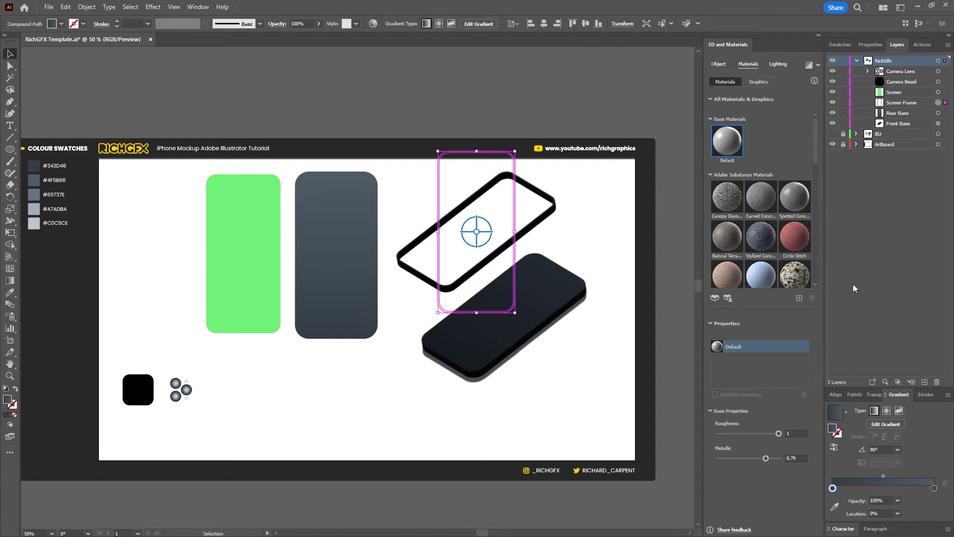
left_click(722, 65)
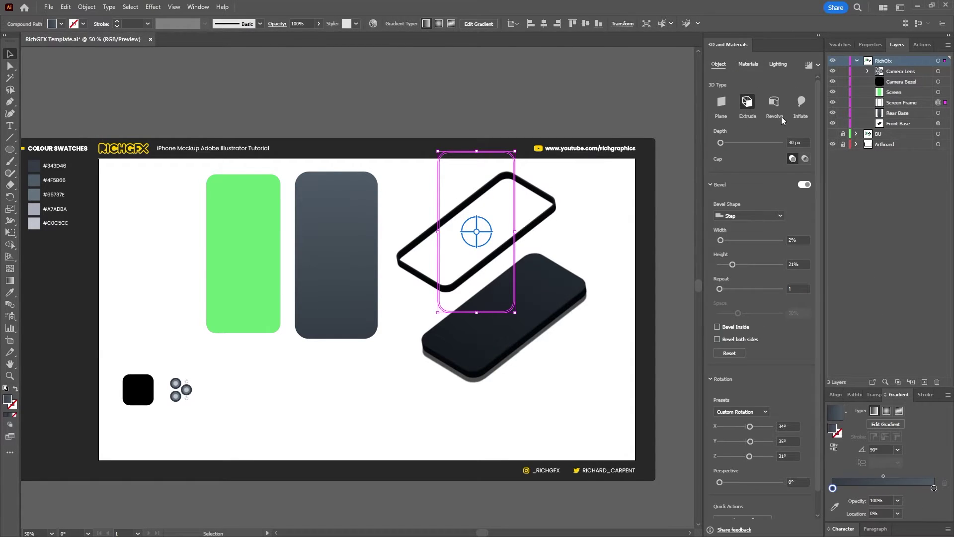
left_click(721, 103)
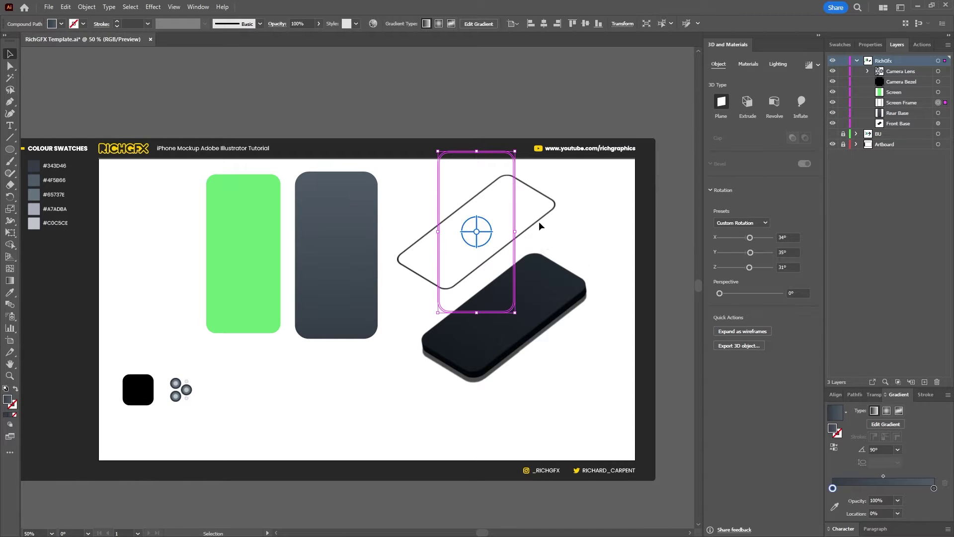
left_click_drag(538, 219, 561, 299)
key("ctrl+equal")
key("ctrl+shift+a")
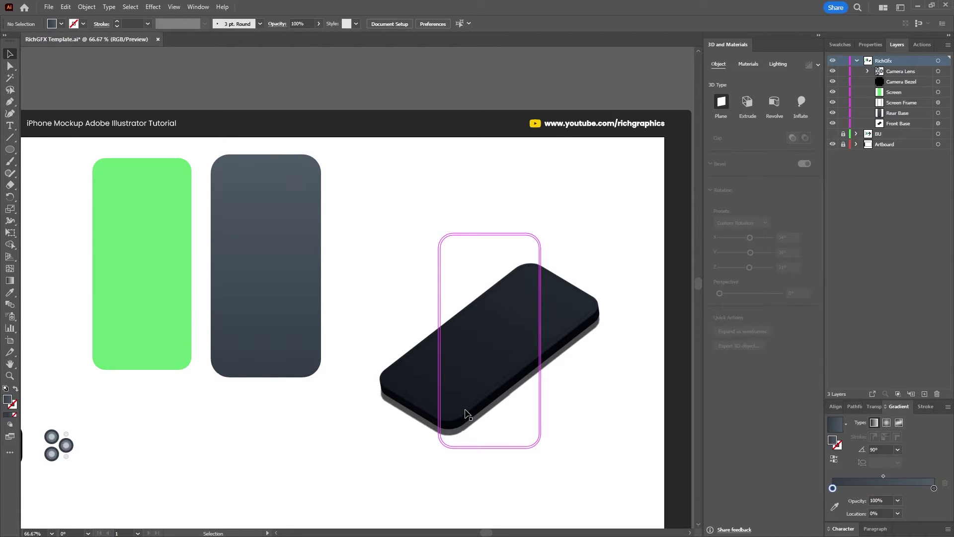
- Copy Screen Frame's 3D appearance onto Screen and move Screen above the phone body
left_click(467, 414)
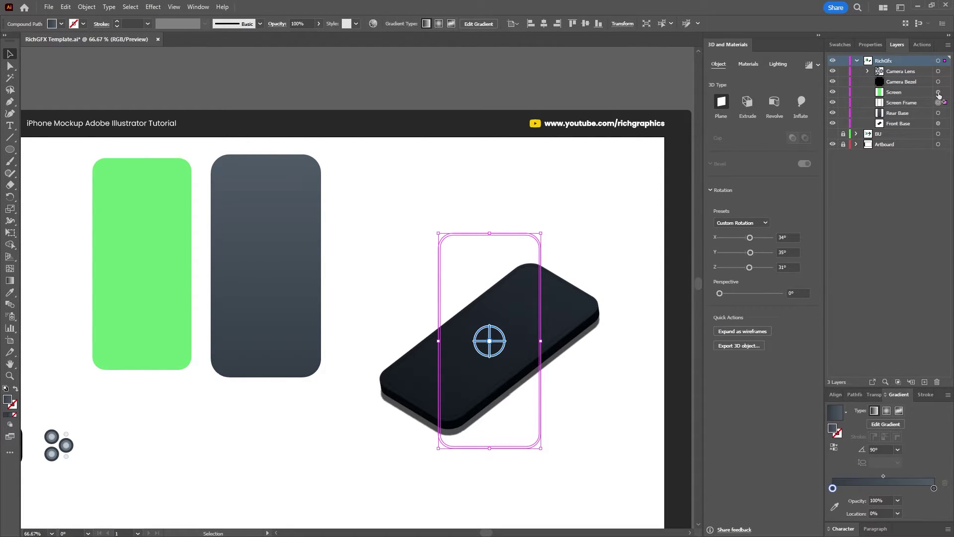
left_click_drag(938, 94, 938, 92)
left_click(378, 187)
left_click_drag(204, 251, 514, 199)
- Fill the rotated Screen with green and Screen Frame with black
left_click(62, 24)
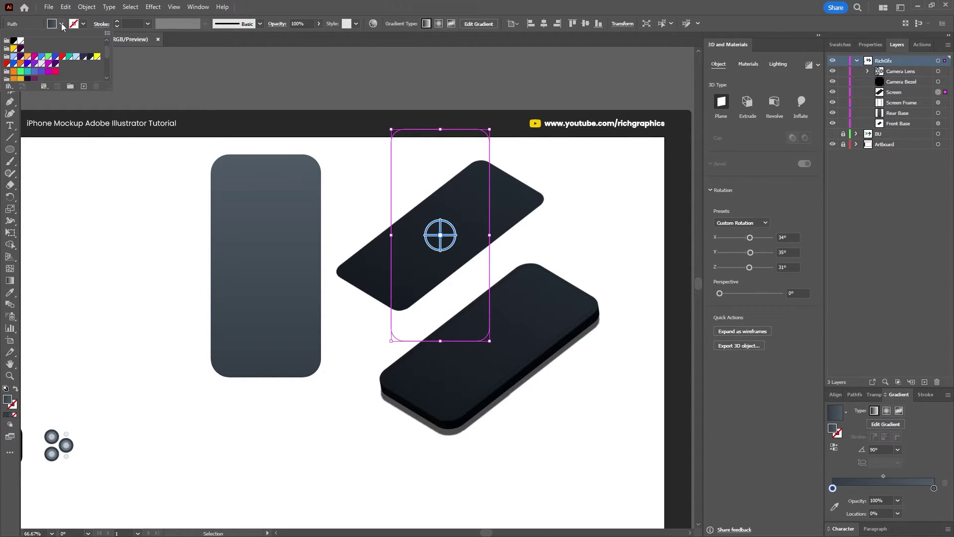
scroll(38, 54, "up", 1)
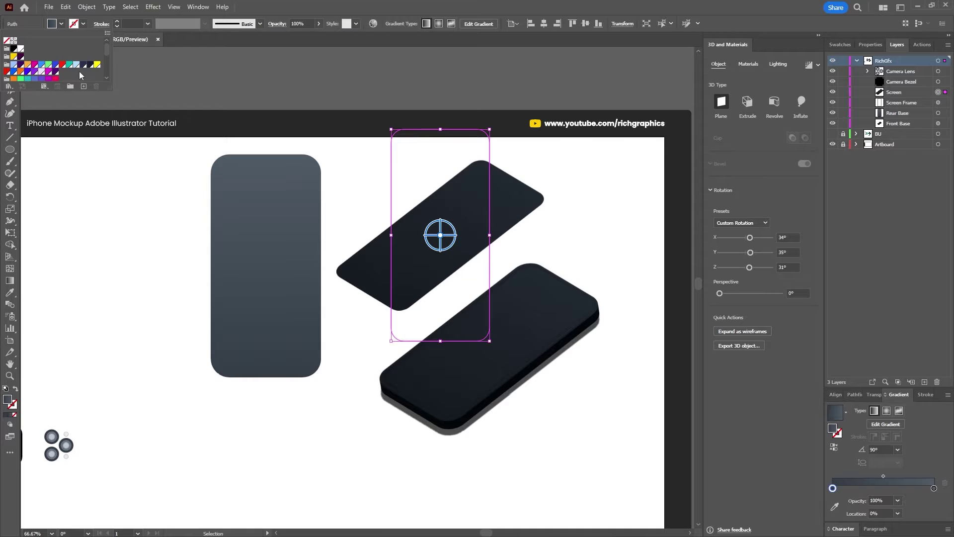
left_click(48, 65)
key("Escape")
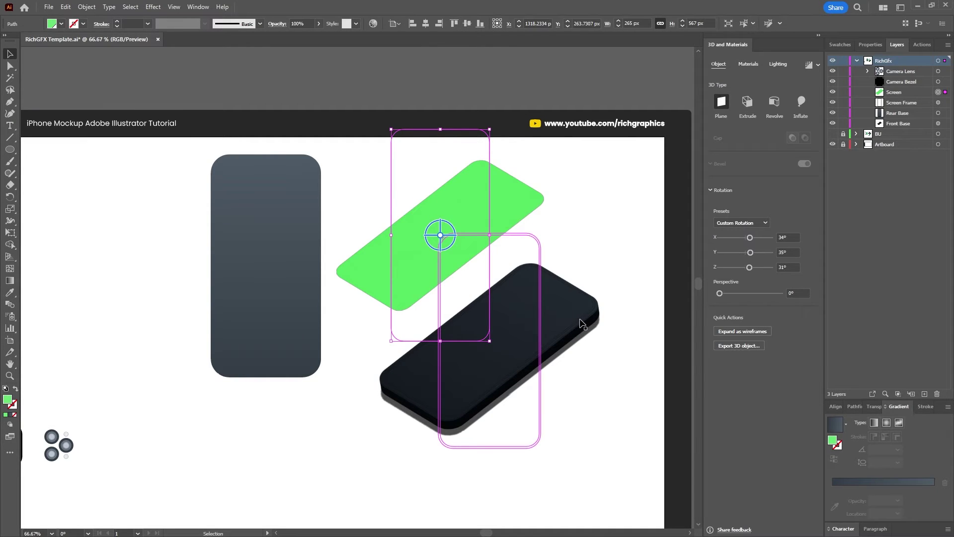
left_click(583, 323)
left_click(62, 24)
key("Escape")
- Position the green Screen inside Screen Frame on the phone body
left_click(489, 205)
key("ctrl+equal")
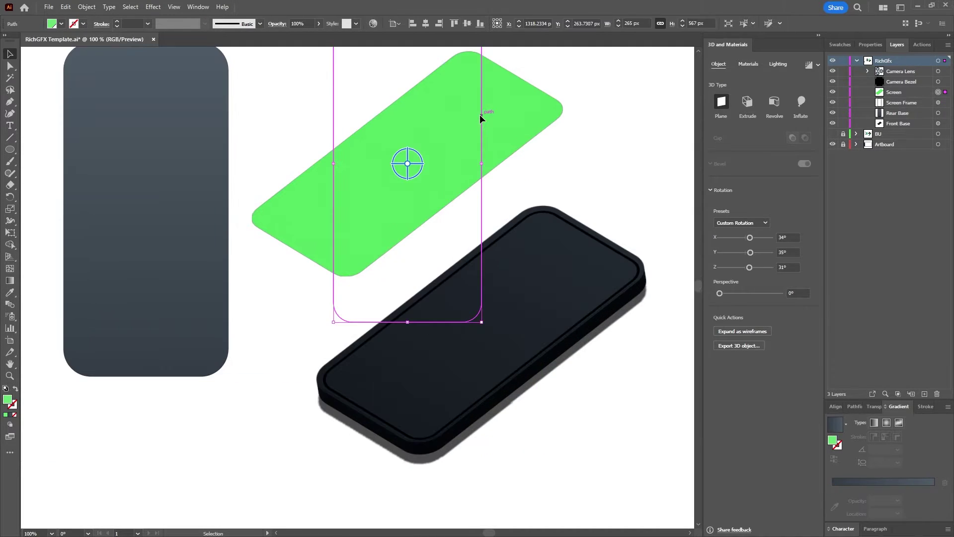
left_click_drag(479, 118, 553, 275)
- Move the assembled front phone, with Screen, Screen Frame and Front Base together, to the empty artboard area beside the swatches
key("ctrl+minus")
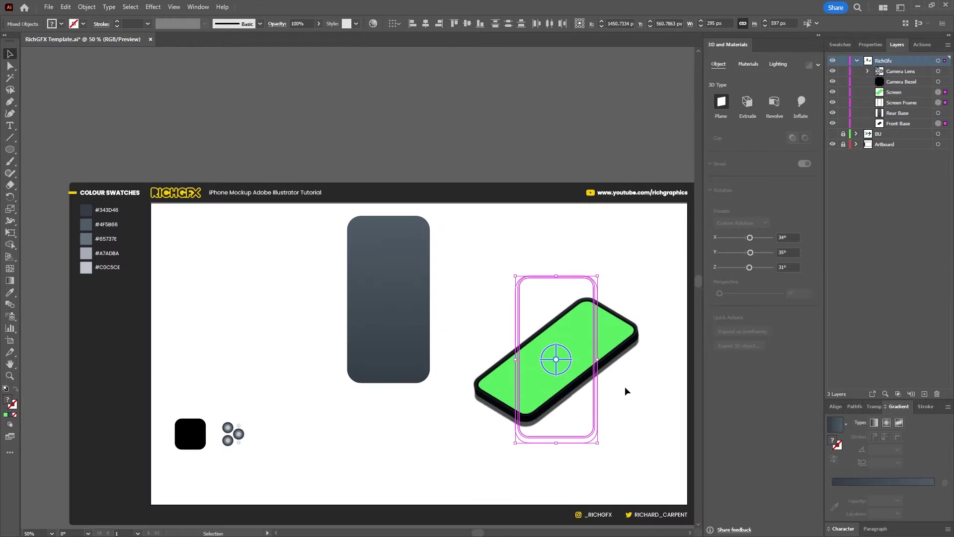
left_click_drag(577, 352, 272, 287)
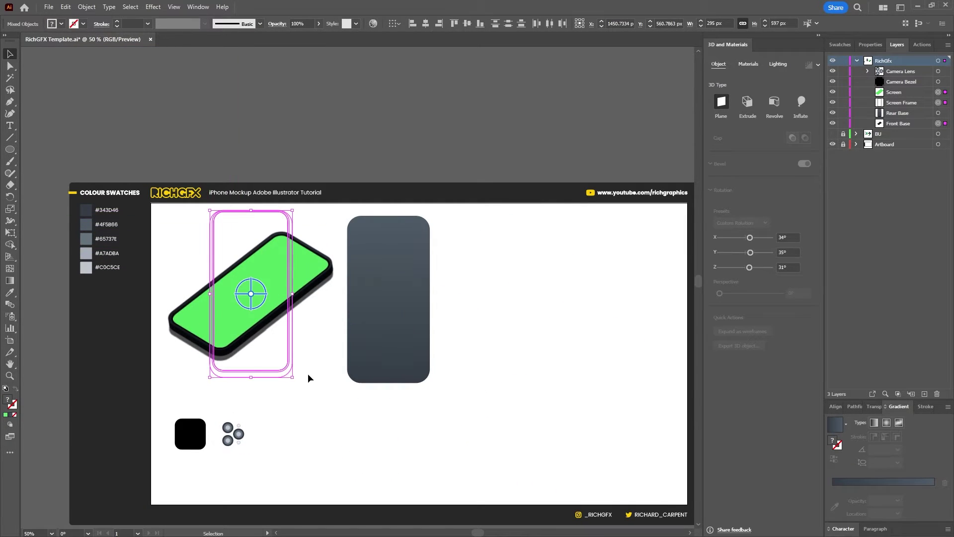
left_click(308, 373)
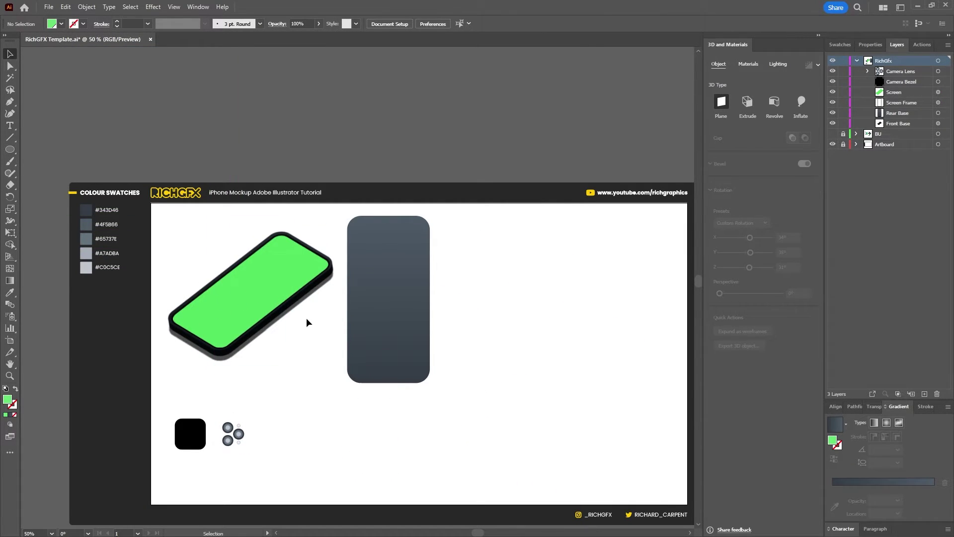
- Move Rear Base into open space on the artboard and copy Front Base's 3D appearance onto it
left_click_drag(400, 276, 474, 313)
left_click(571, 316)
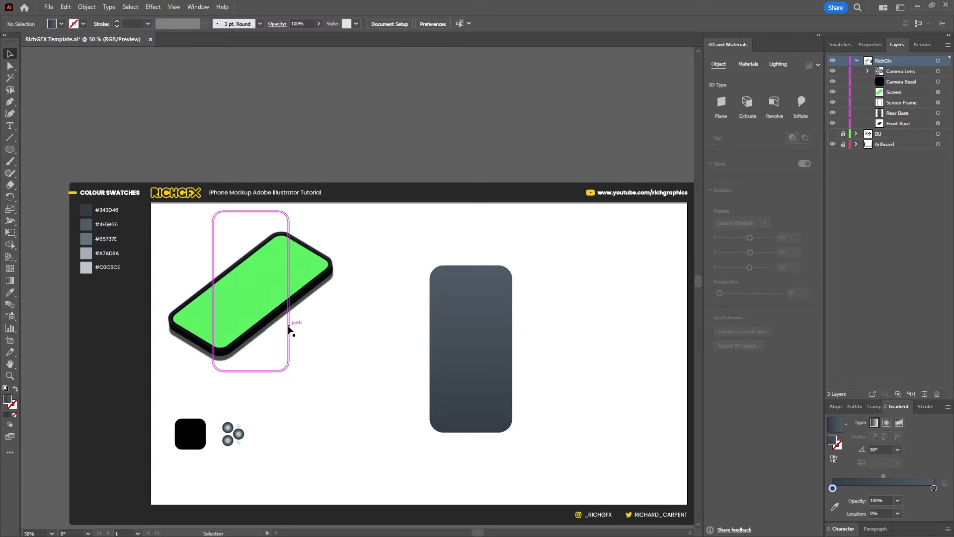
left_click(490, 295)
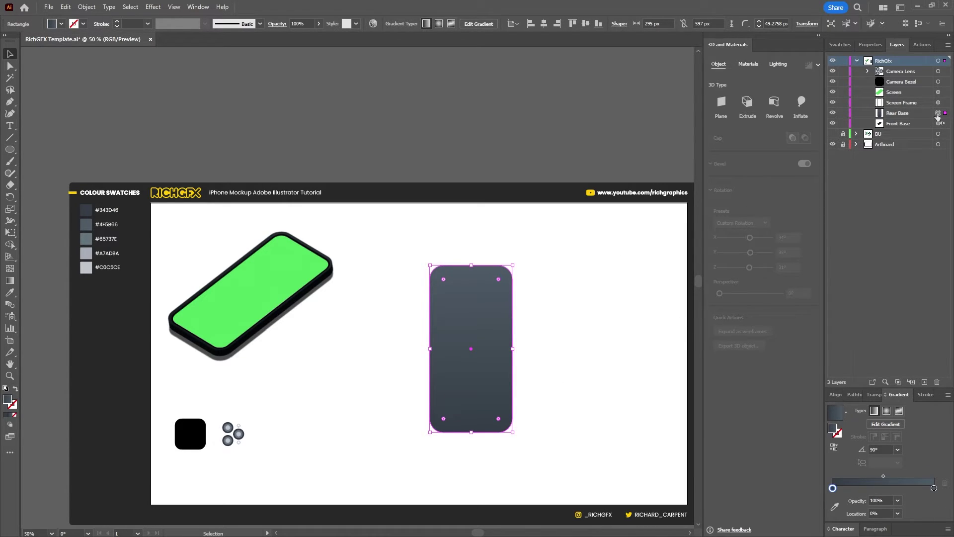
left_click_drag(937, 116, 937, 113)
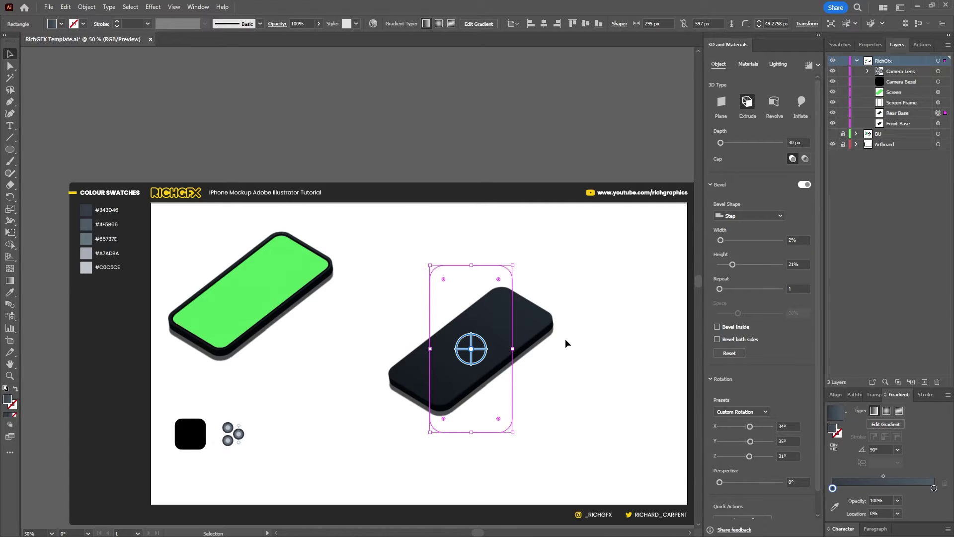
- Set the light height of the extruded Rear Base to 75° and deselect it
left_click(781, 65)
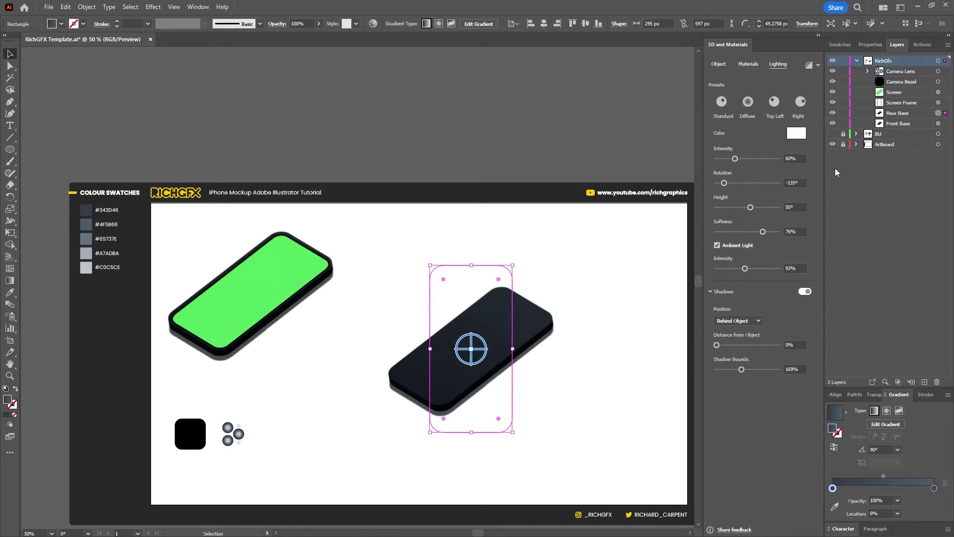
left_click(773, 211)
type("75")
key("Return")
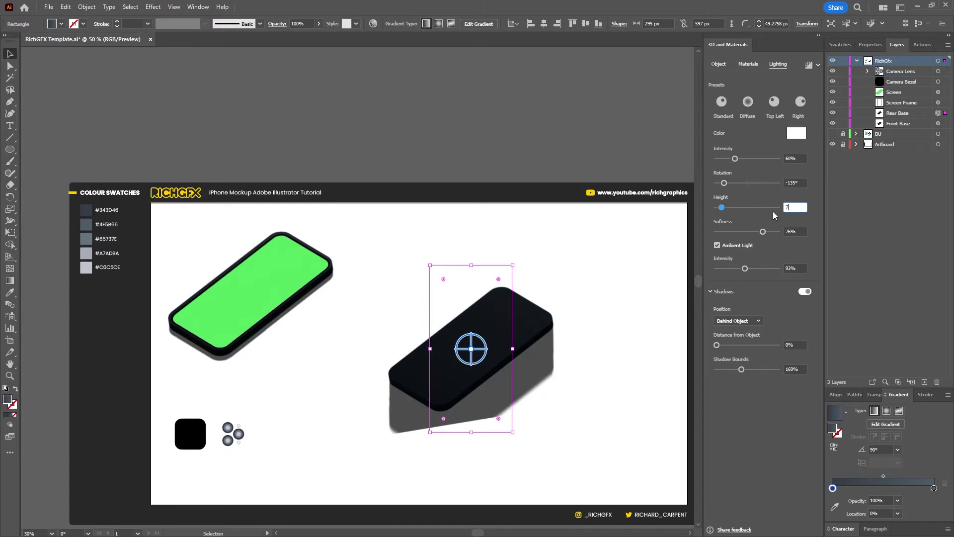
left_click(440, 422)
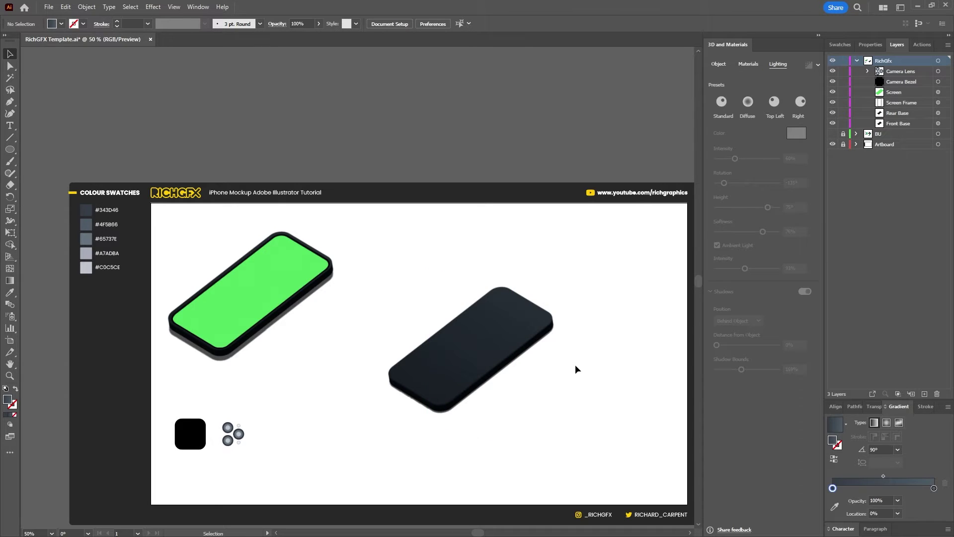
- Move Camera Bezel beside the upper end of the rear phone and fill it with the #4F5B66 swatch
left_click_drag(191, 438, 426, 282)
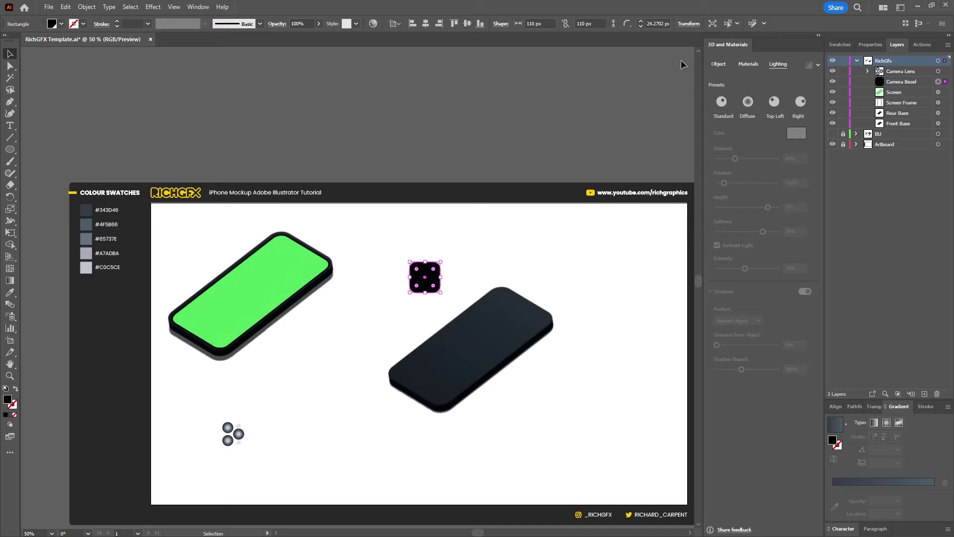
left_click(840, 44)
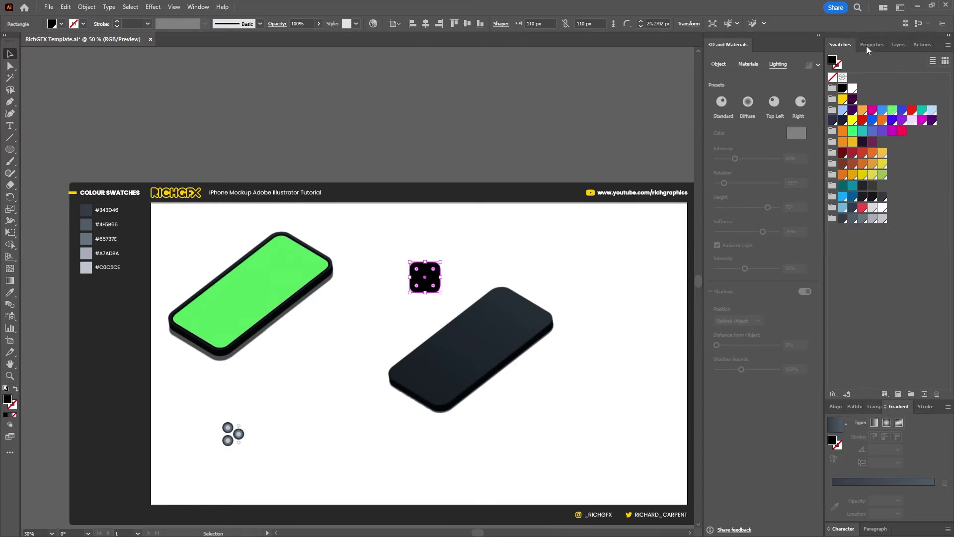
left_click(853, 219)
left_click(897, 44)
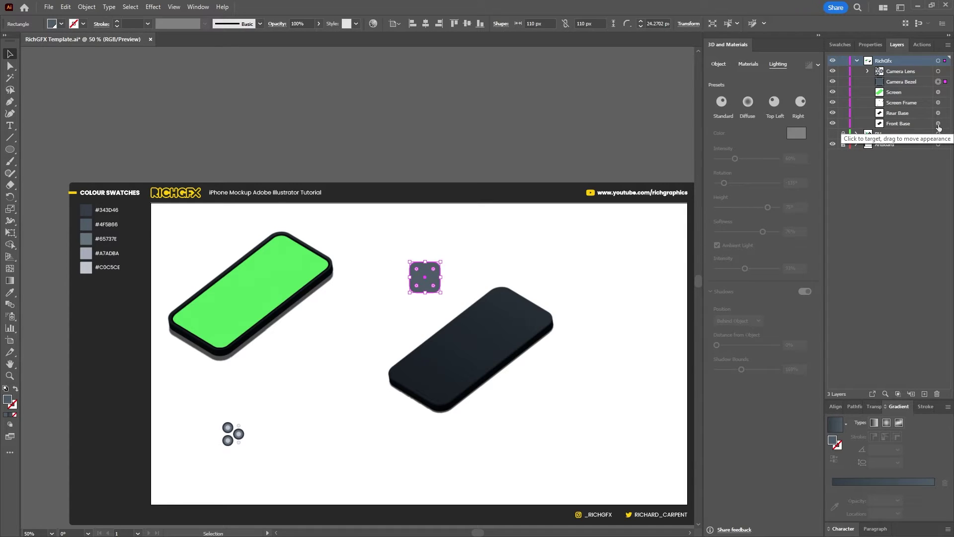
- Copy Front Base's 3D appearance onto Camera Bezel and place it on the upper corner of the rear phone
left_click(937, 82)
key("ctrl+equal")
key("ctrl+equal")
key("ctrl+equal")
key("ctrl+equal")
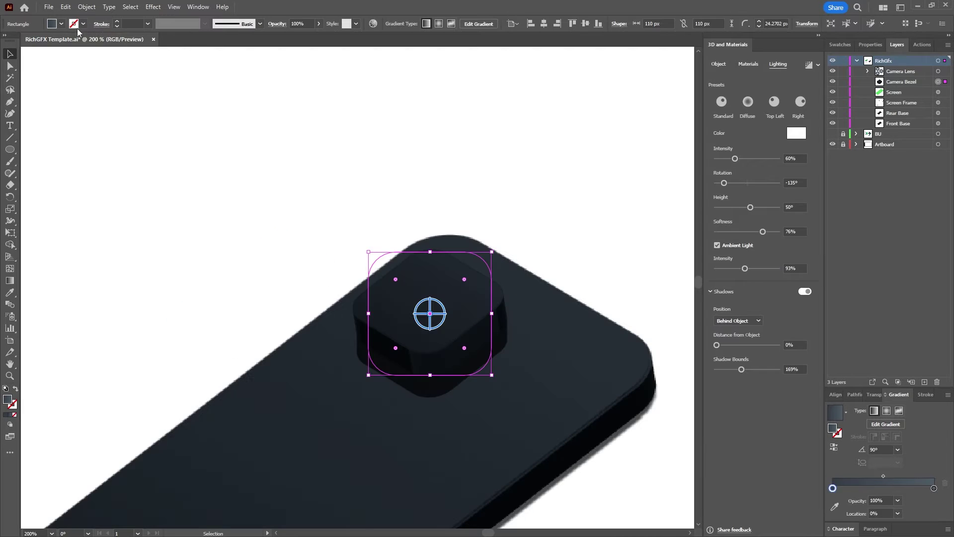
- Refill the extruded Camera Bezel with the solid #4F5B66 swatch and turn off its shadow
left_click(61, 24)
scroll(20, 62, "down", 1)
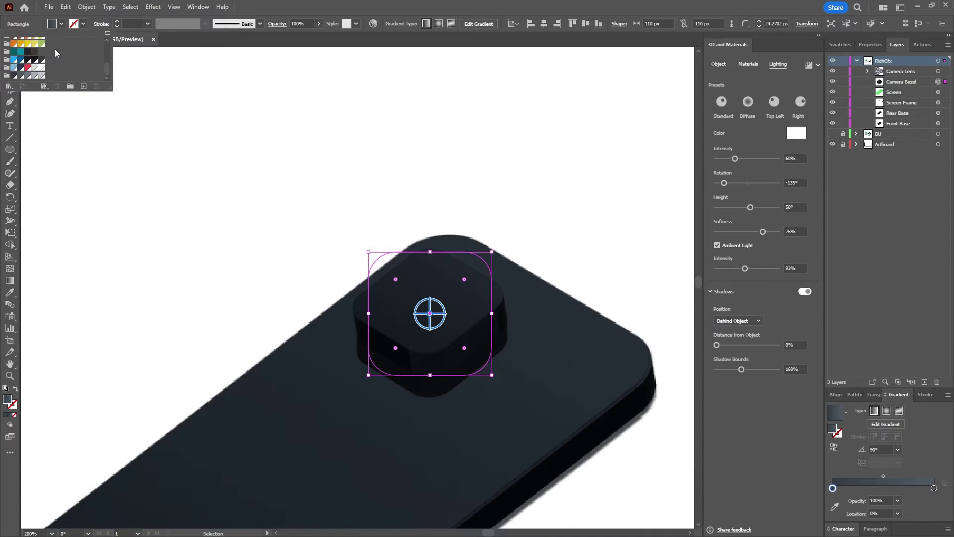
left_click(21, 76)
left_click(805, 291)
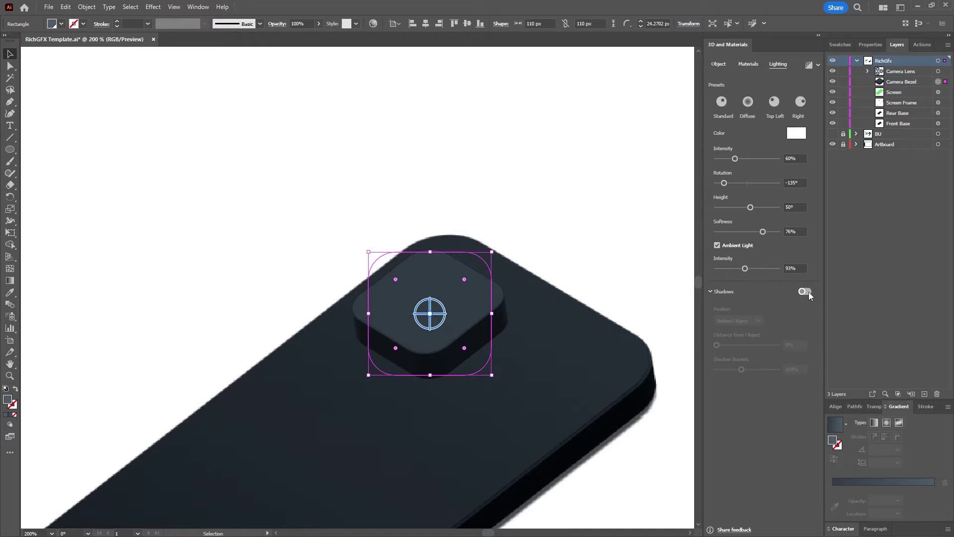
- Give Camera Bezel a 2 px depth and a Classic bevel of 8% width and 34% height, and nudge it towards the phone's corner
left_click(748, 63)
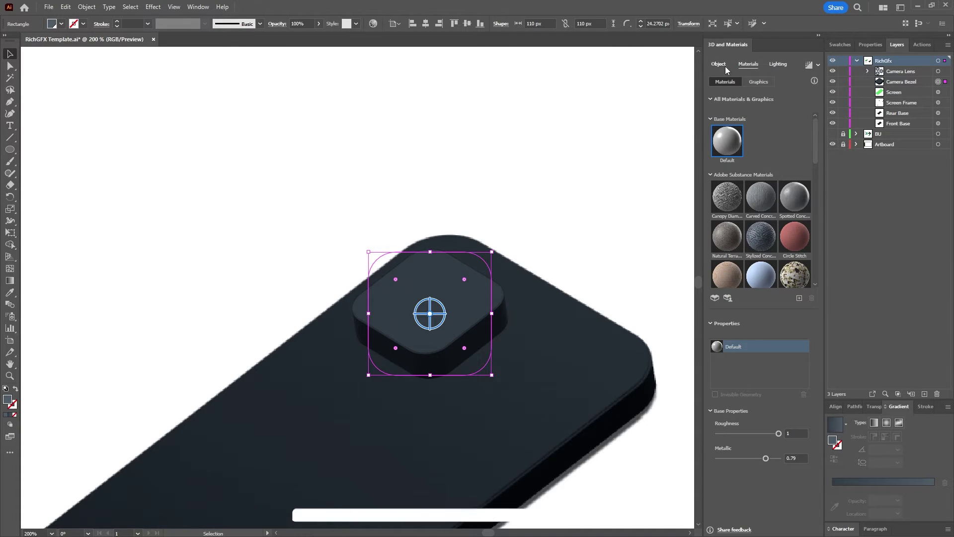
left_click(723, 65)
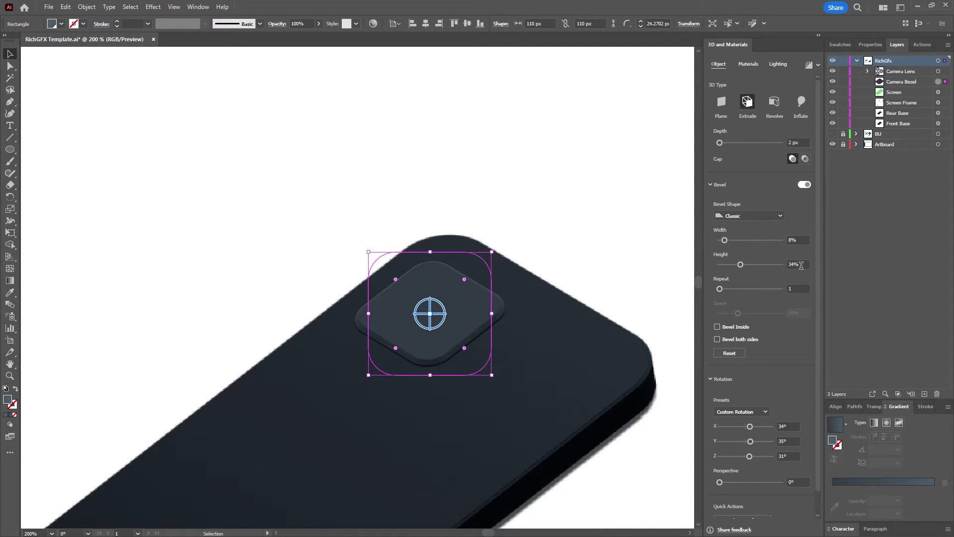
left_click(609, 226)
left_click_drag(441, 314, 453, 311)
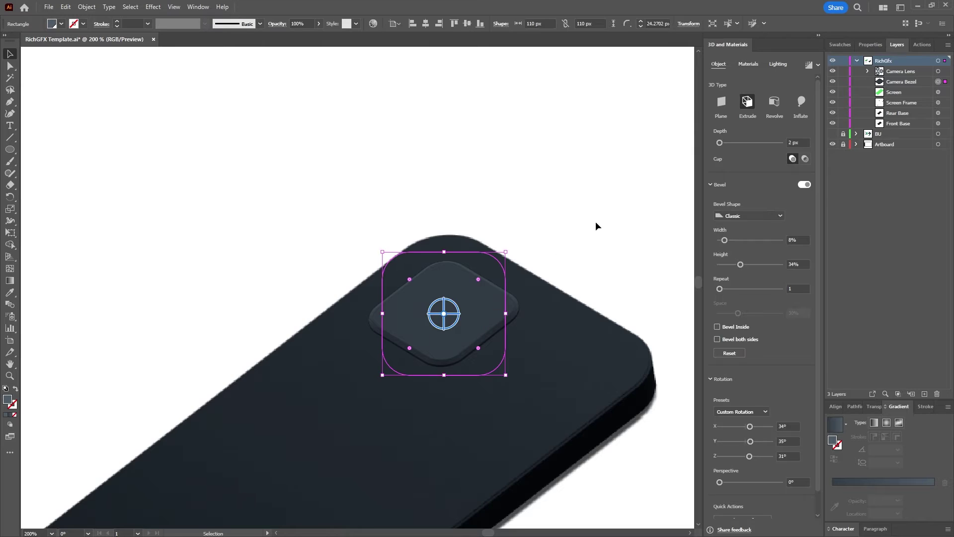
left_click(595, 226)
- Copy the outermost circles of the three lenses and two small rings in Camera Lens, and paste the copies beside the originals
key("ctrl+0")
scroll(404, 452, "up", 3)
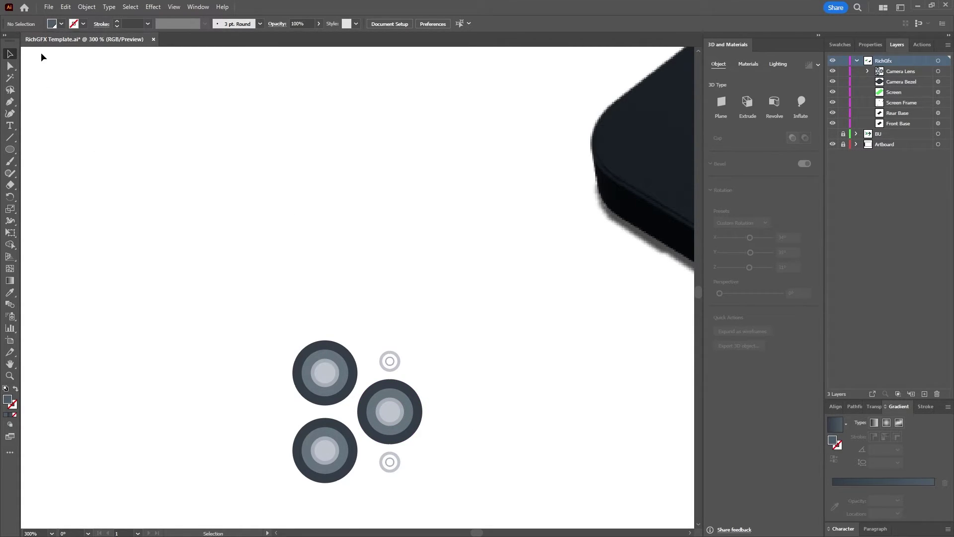
key("a")
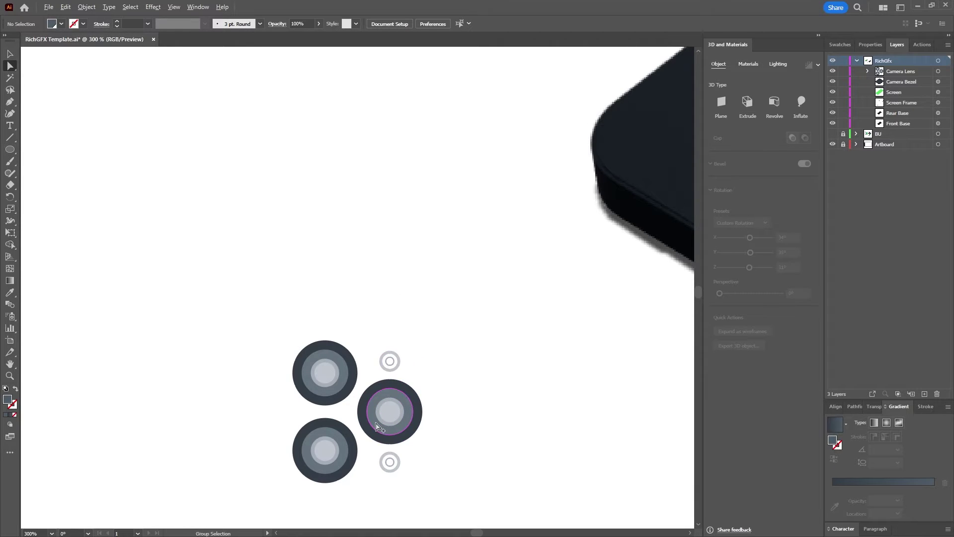
scroll(376, 423, "up", 2)
left_click(406, 345)
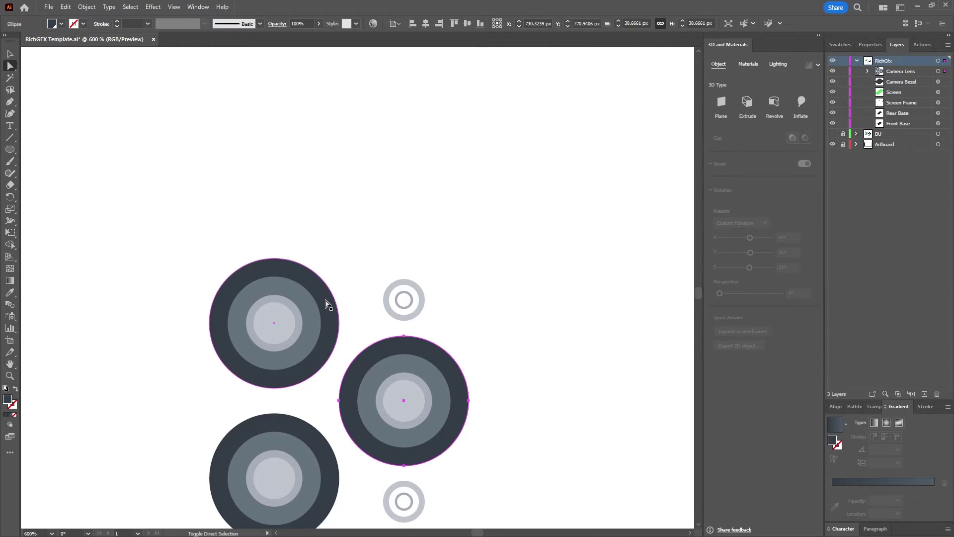
left_click(327, 305, "shift")
left_click(321, 456, "shift")
left_click(423, 503, "shift")
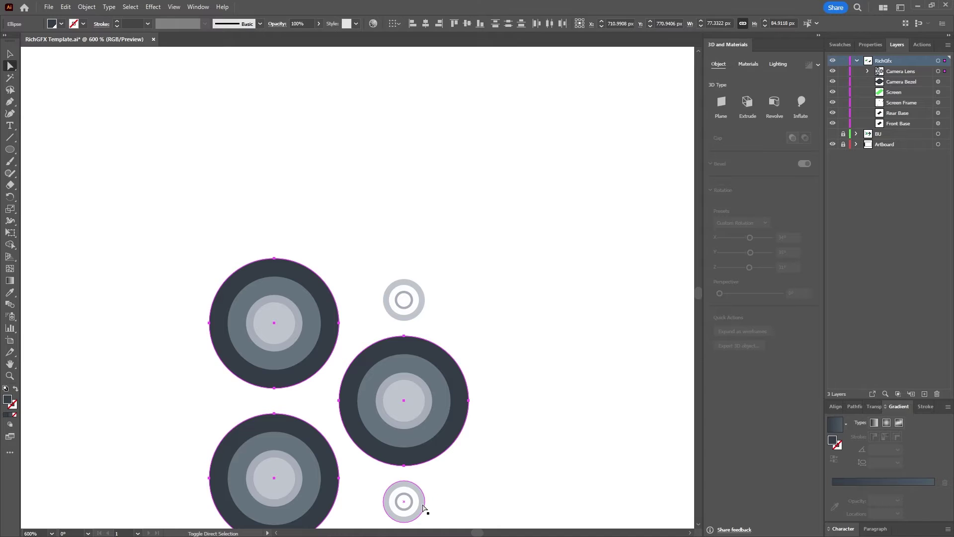
left_click(418, 294, "shift")
left_click(65, 7)
left_click(445, 193)
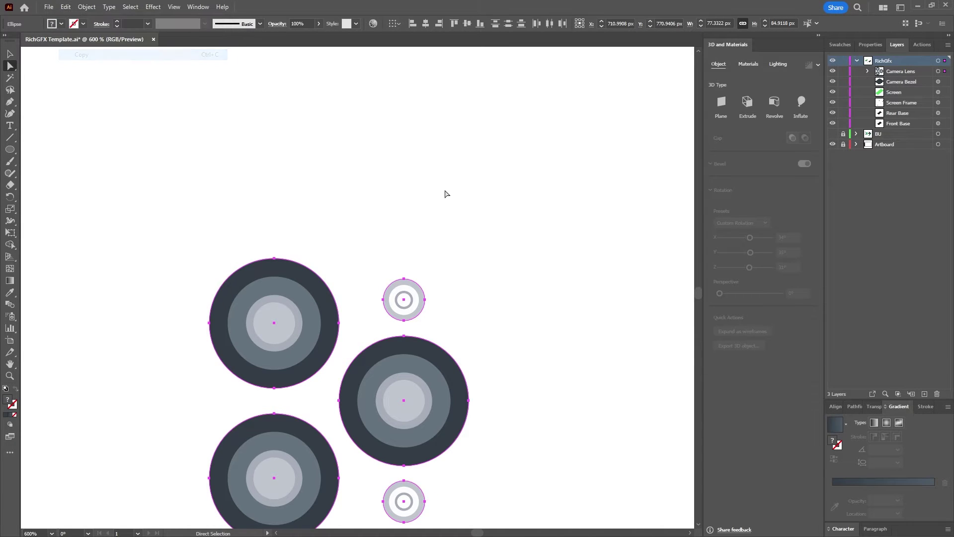
scroll(533, 219, "down", 1)
left_click_drag(532, 219, 290, 188)
key("ctrl+v")
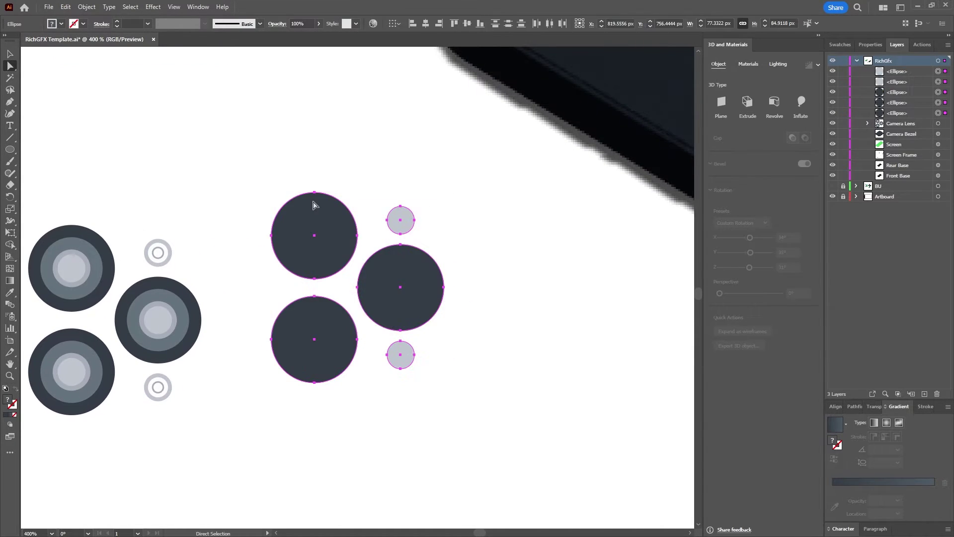
- Group the pasted circles and name the group Lens Bezel
key("ctrl+g")
key("ctrl+1")
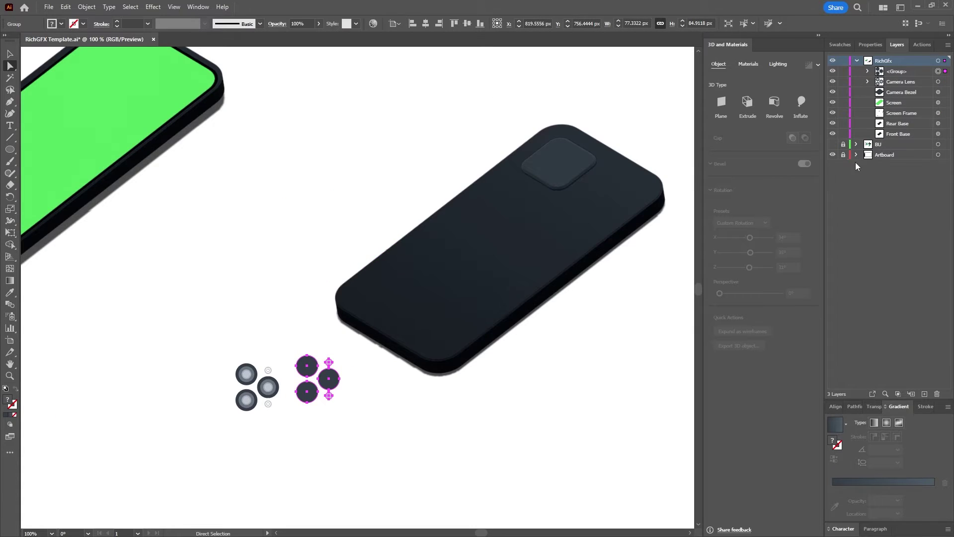
double_click(898, 71)
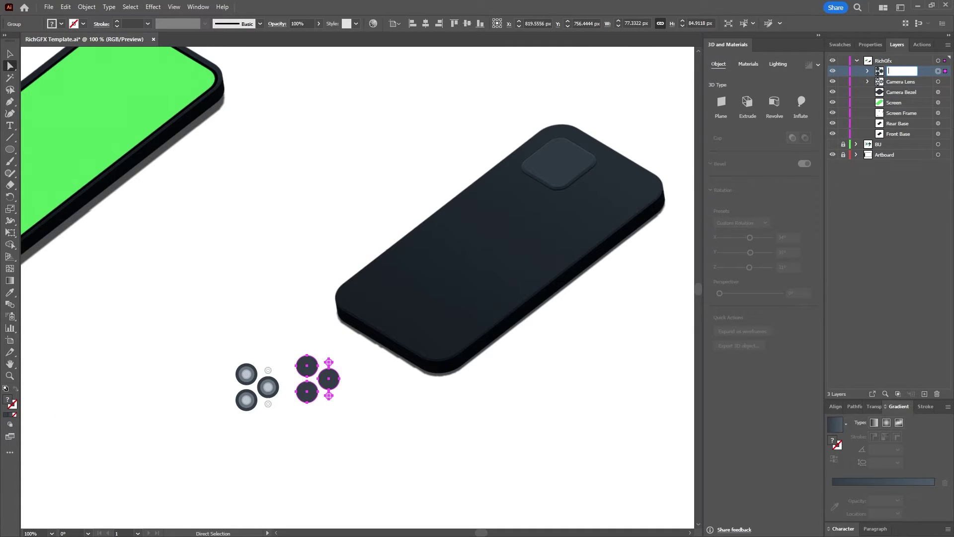
type("Lens Bezel")
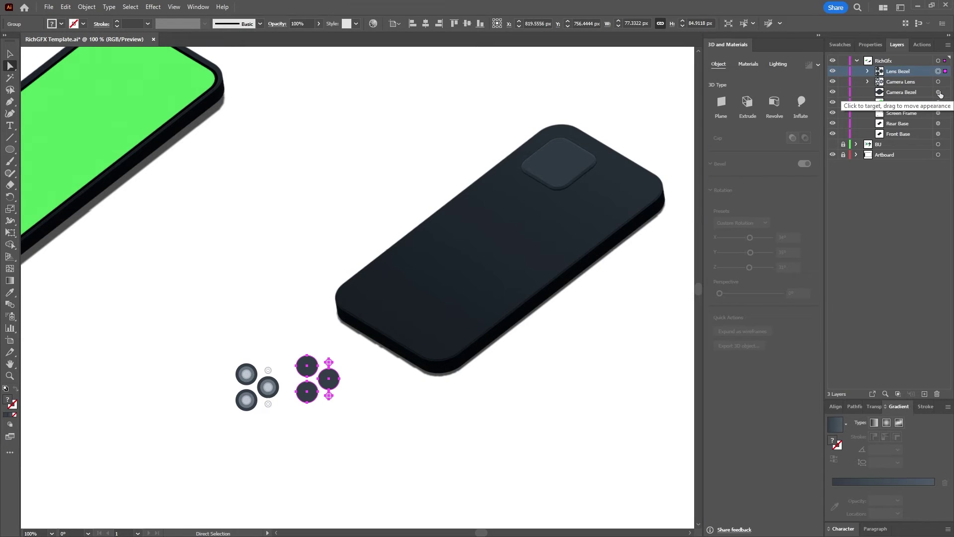
- Copy Camera Bezel's 3D appearance onto Lens Bezel and position the extruded circles on the rear phone's camera bezel
left_click_drag(940, 94, 940, 75)
key("v")
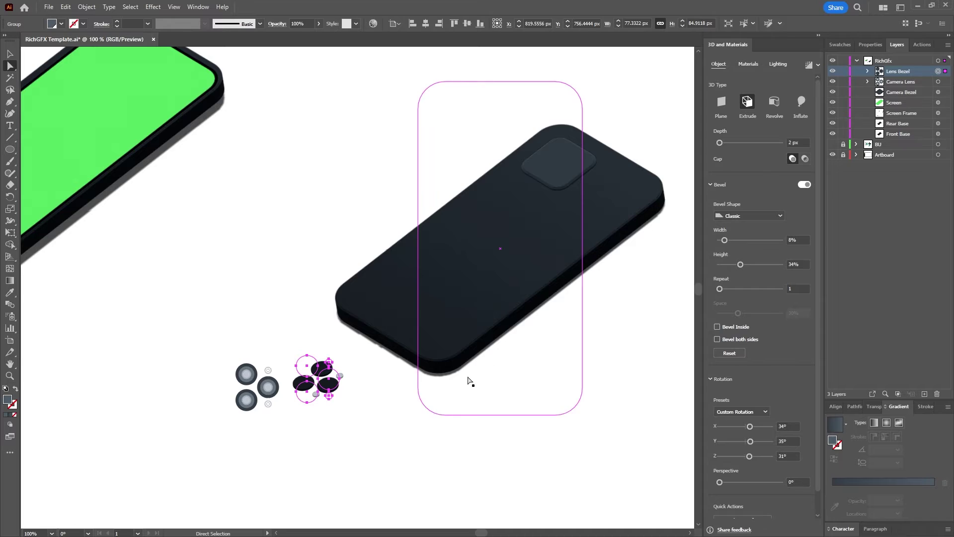
left_click(276, 310)
left_click_drag(321, 371, 570, 141)
scroll(571, 122, "up", 2)
scroll(572, 122, "up", 2)
scroll(483, 471, "down", 4)
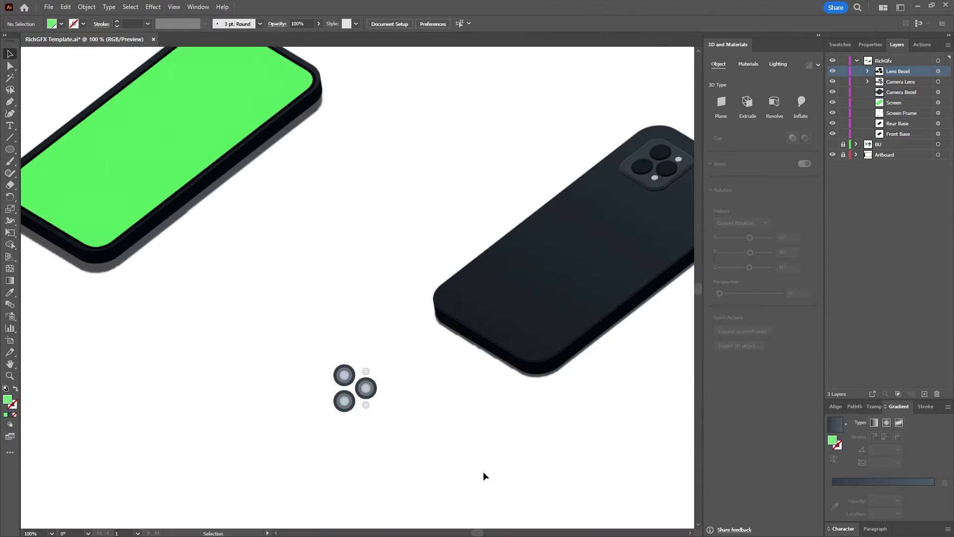
- Copy Screen's flat Plane 3D appearance onto the Camera Lens group
left_click(363, 387)
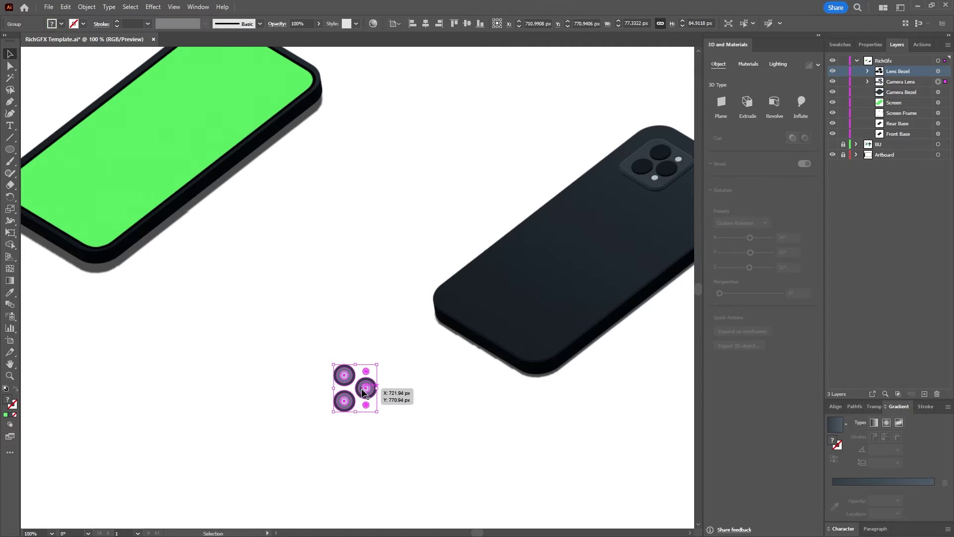
scroll(407, 411, "up", 2)
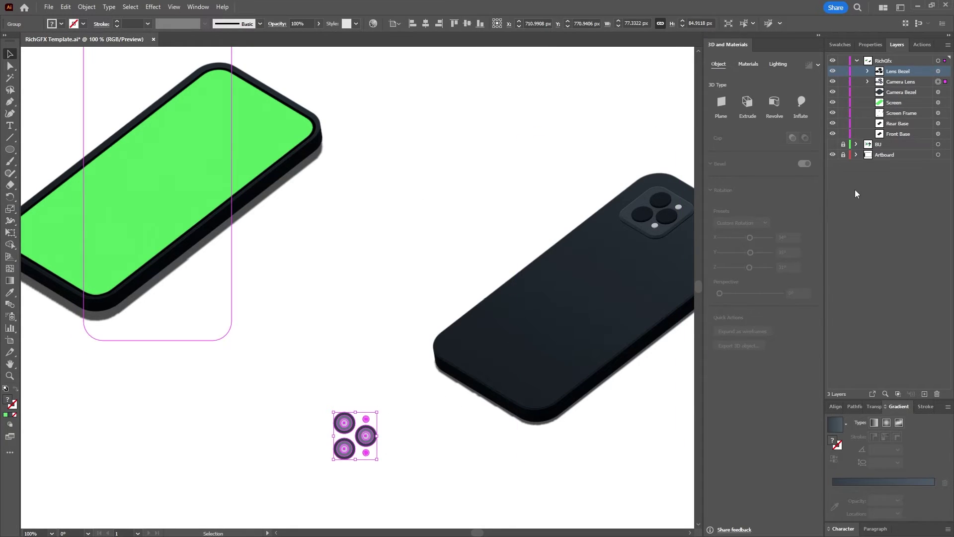
left_click(938, 82)
left_click(467, 479)
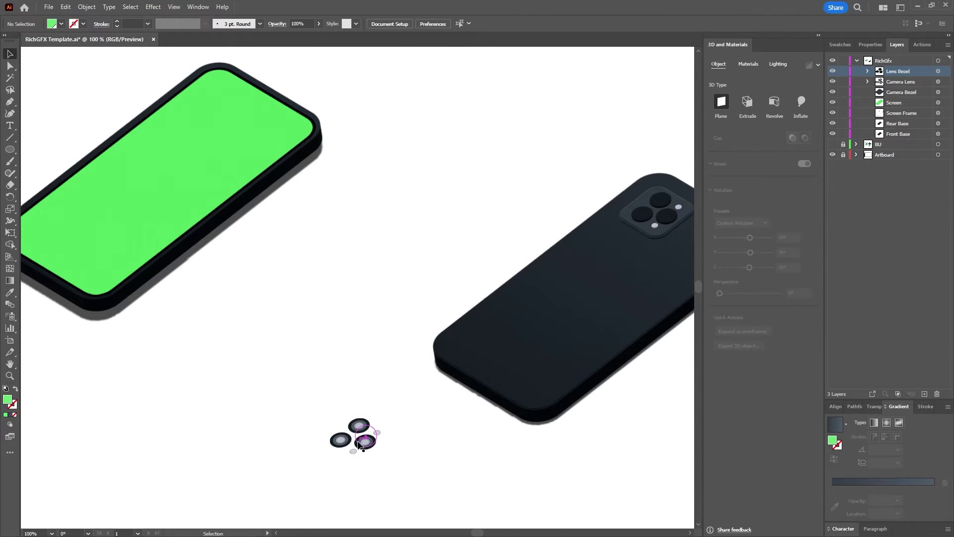
- Bring Camera Lens in front of Lens Bezel and align its lenses on top of the extruded circles
left_click_drag(370, 437, 659, 181)
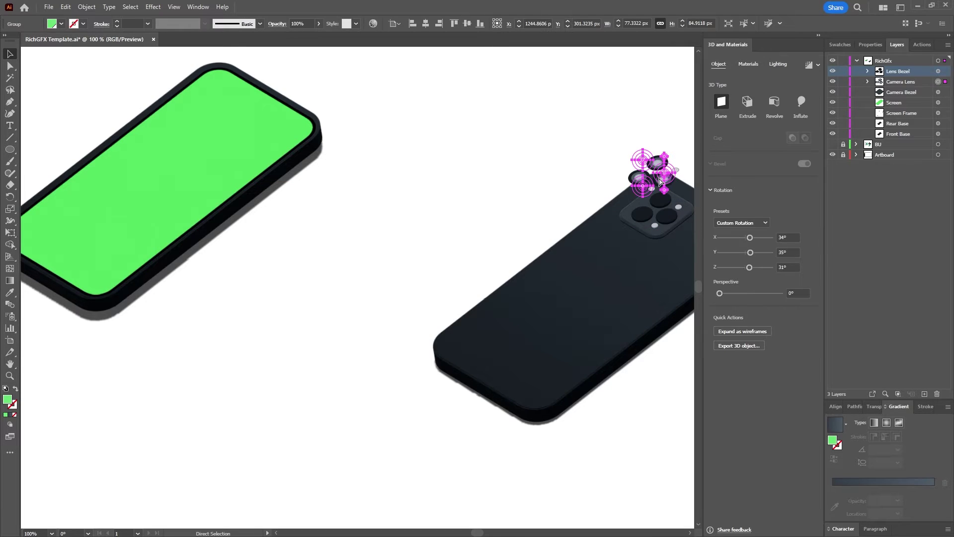
scroll(659, 182, "up", 5)
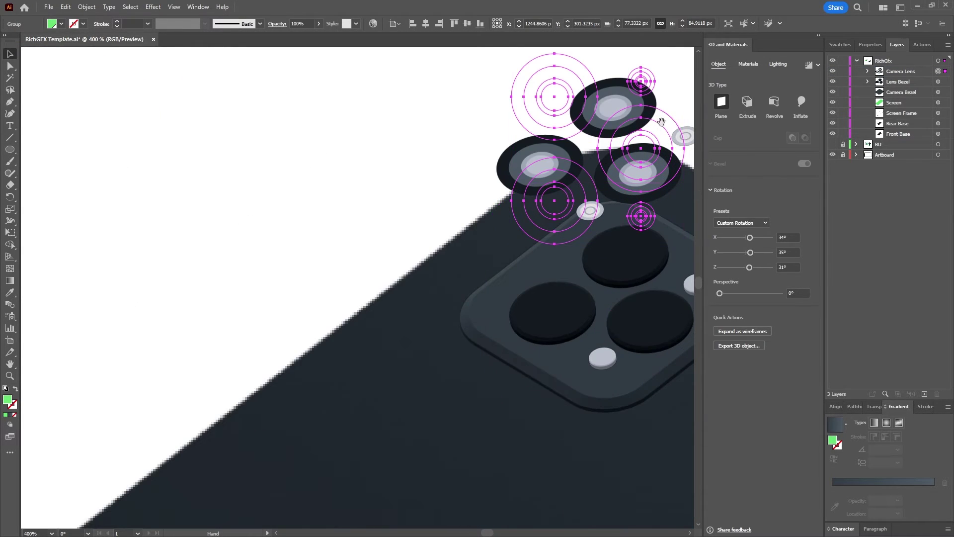
left_click_drag(498, 244, 509, 387)
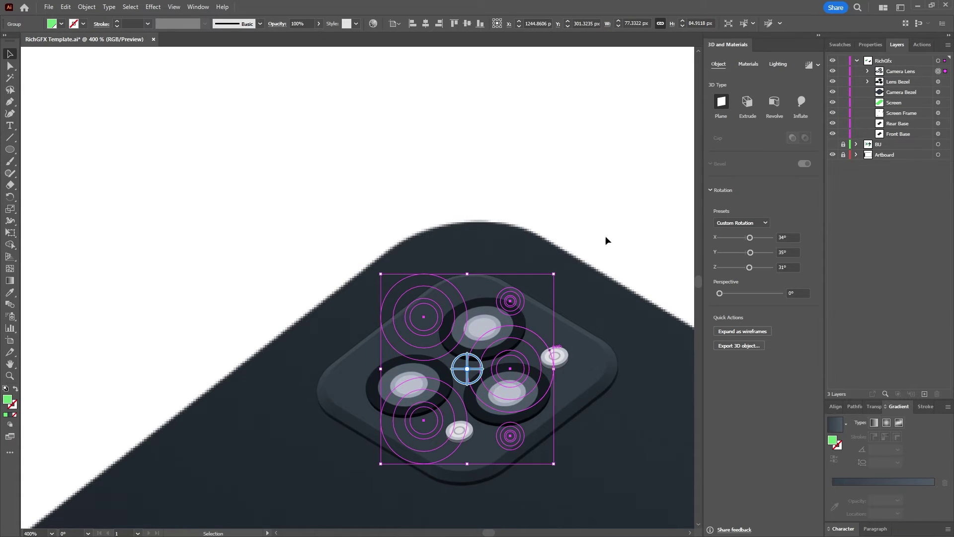
left_click(628, 204)
- Move the complete rear phone towards the artboard's centre and place the complete front phone so that the two overlap
scroll(635, 249, "down", 6)
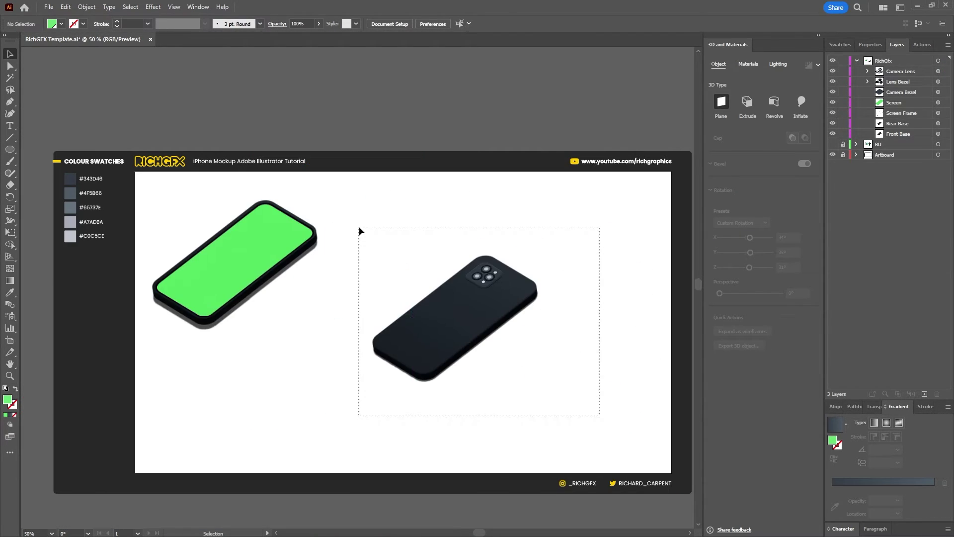
left_click_drag(360, 230, 425, 305)
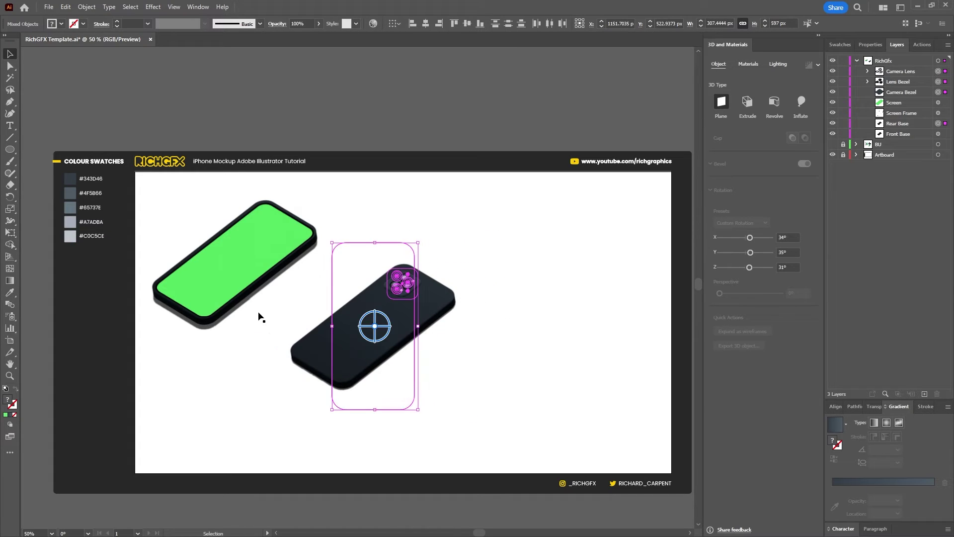
left_click_drag(260, 315, 230, 401)
left_click_drag(240, 286, 370, 373)
- Bring the front phone's Screen, Screen Frame and Front Base to the front of the stacking order and deselect them
right_click(419, 341)
mouse_move(462, 287)
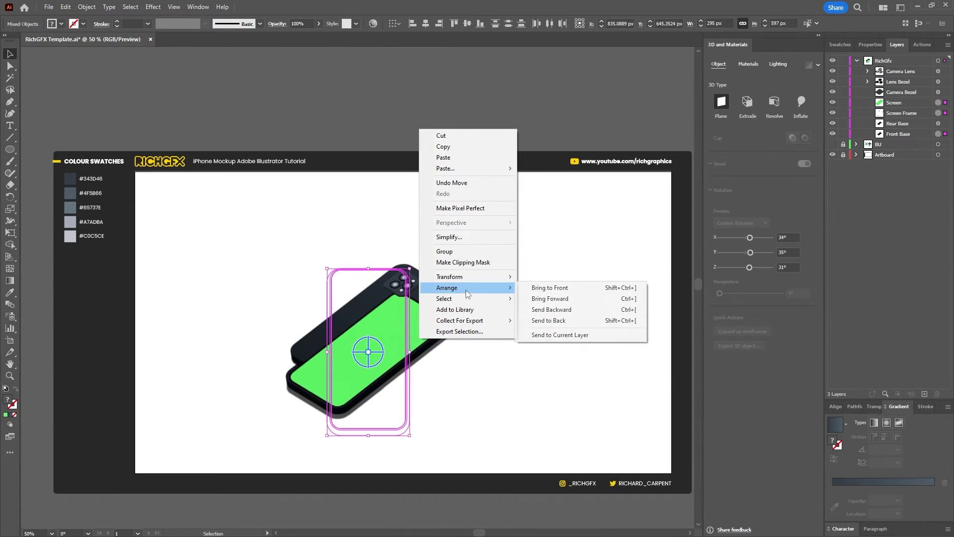
left_click(571, 290)
left_click(502, 357)
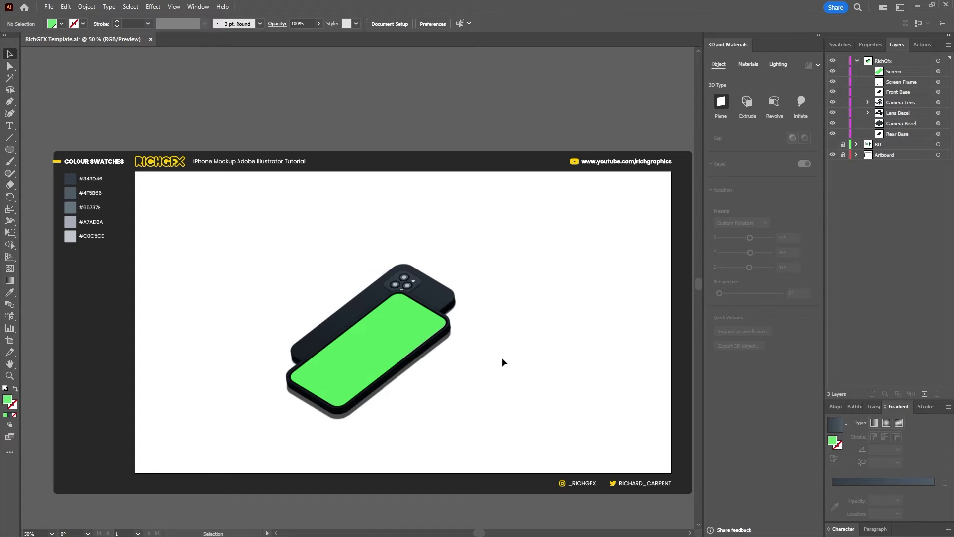
- Render the Rear Base with ray tracing at High quality and have the render settings remembered and applied to all objects
key("ctrl+plus")
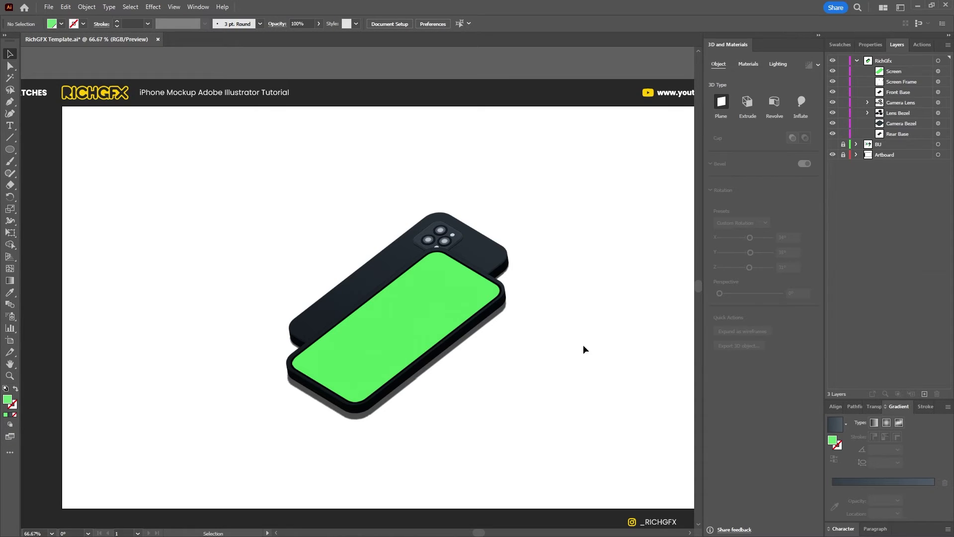
left_click(938, 134)
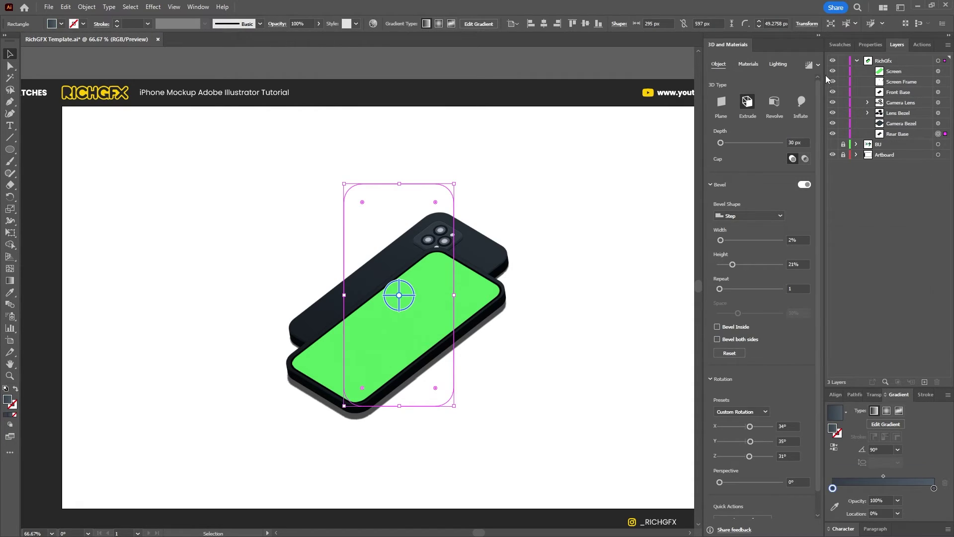
left_click(817, 65)
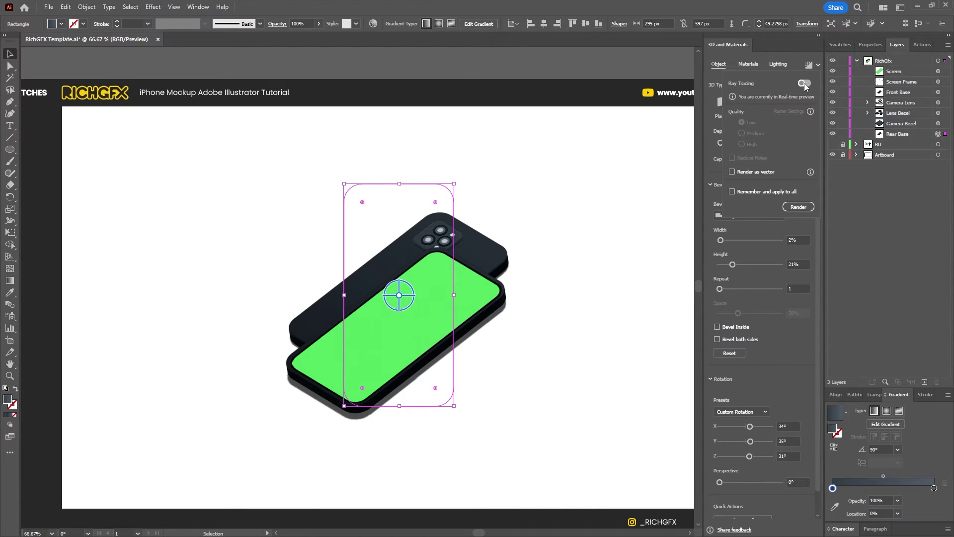
left_click(804, 83)
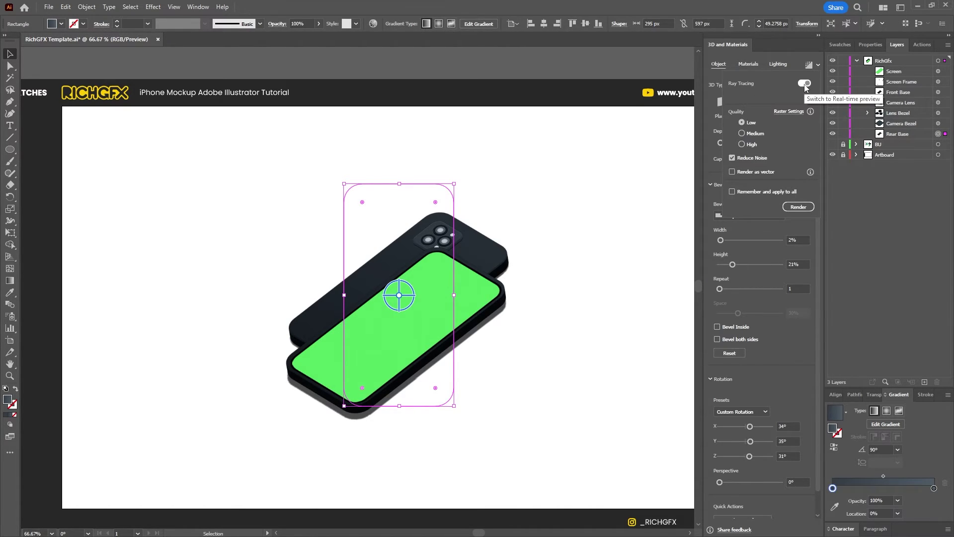
left_click(742, 145)
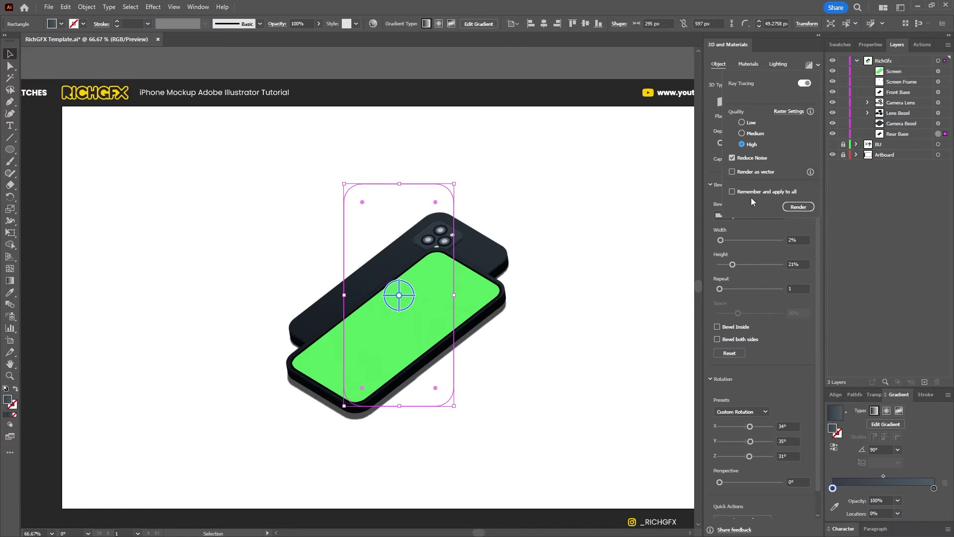
left_click(750, 193)
left_click(799, 207)
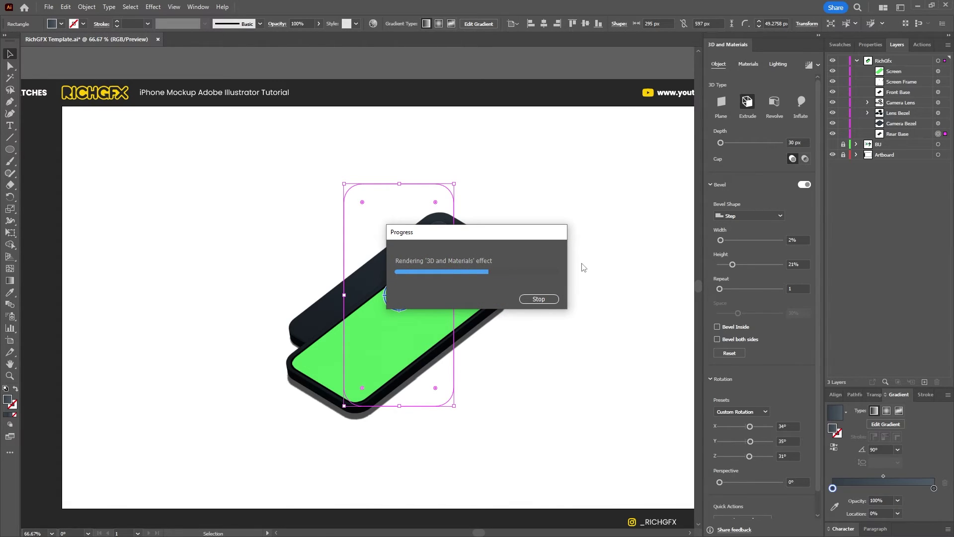
- Check the render state of the Camera Bezel, Lens Bezel and Camera Lens objects one after another, and deselect everything
left_click(938, 123)
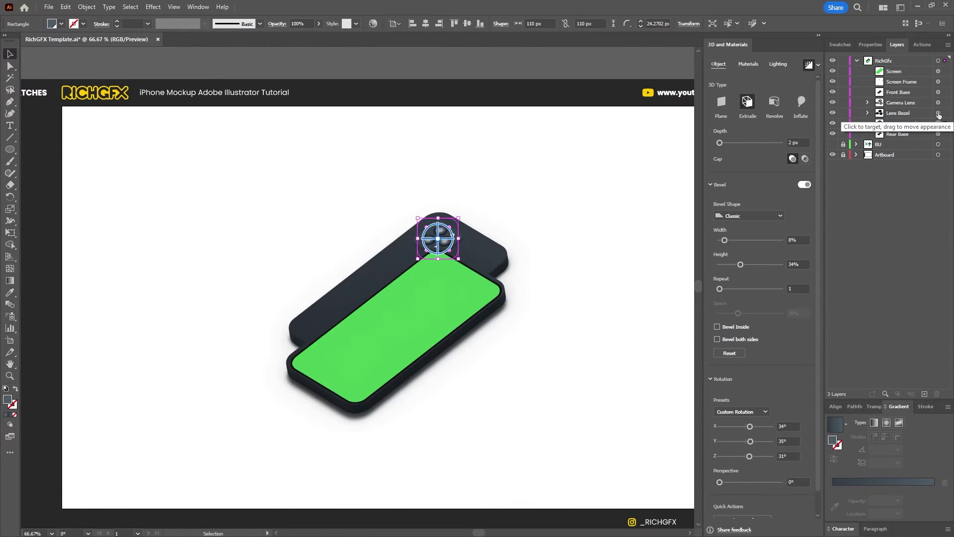
left_click(937, 113)
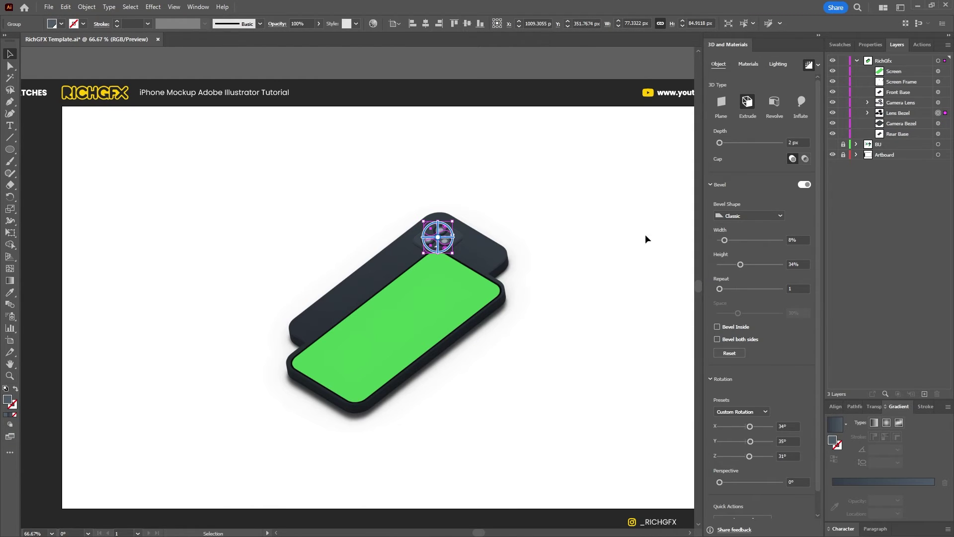
left_click(938, 102)
key("ctrl+shift+a")
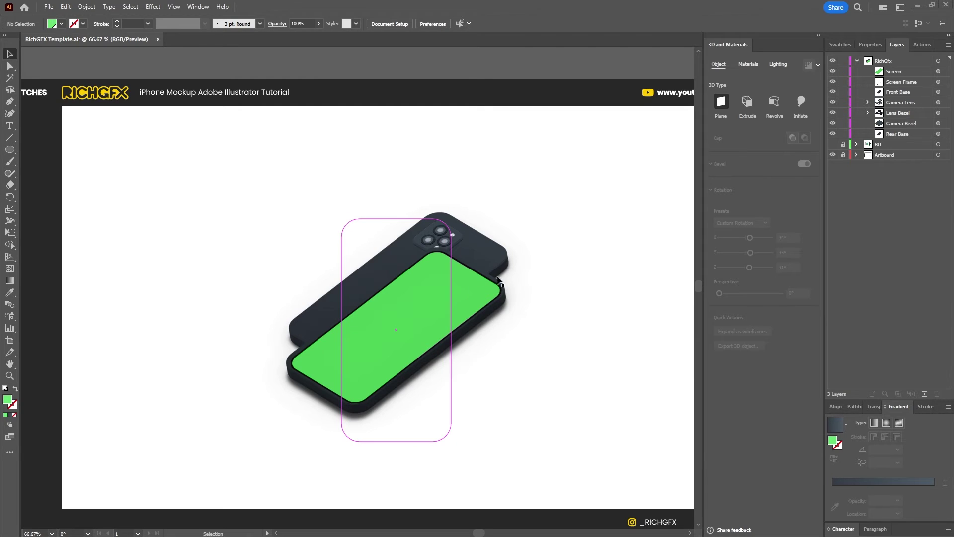
- Recolour the front phone's Screen with a blue fill and deselect it
left_click(447, 268)
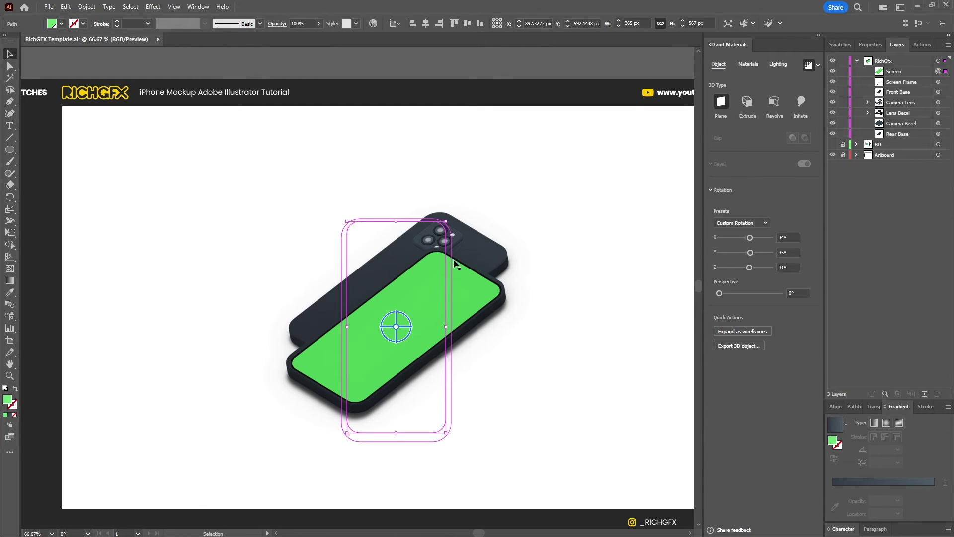
left_click(62, 24)
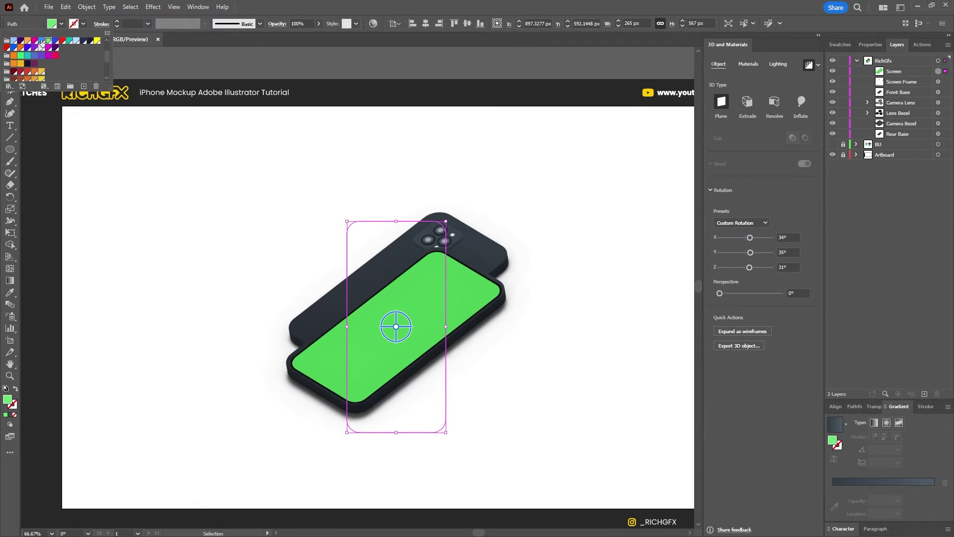
left_click(576, 282)
left_click(563, 320)
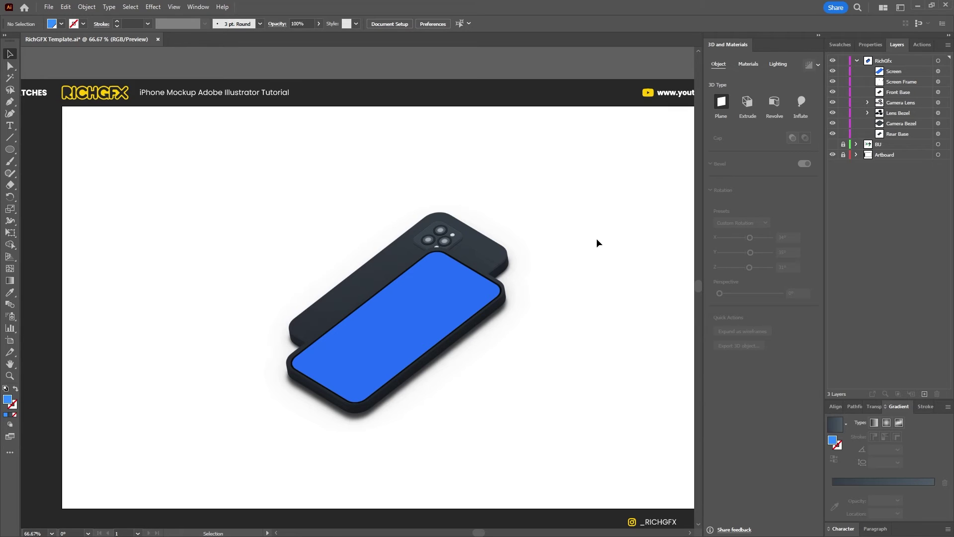
- Export the artwork as a PNG with High (300 ppi) resolution
left_click(50, 11)
mouse_move(114, 221)
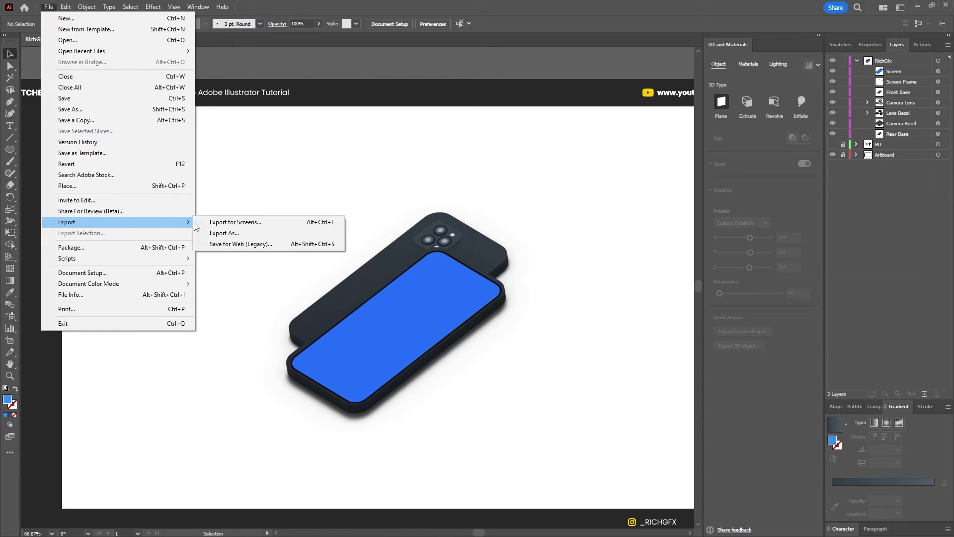
left_click(243, 234)
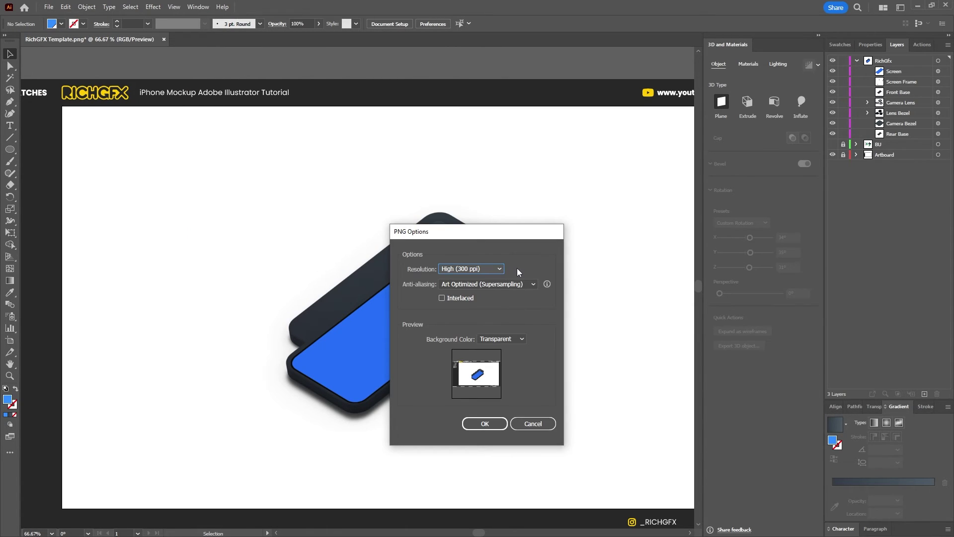
left_click(490, 268)
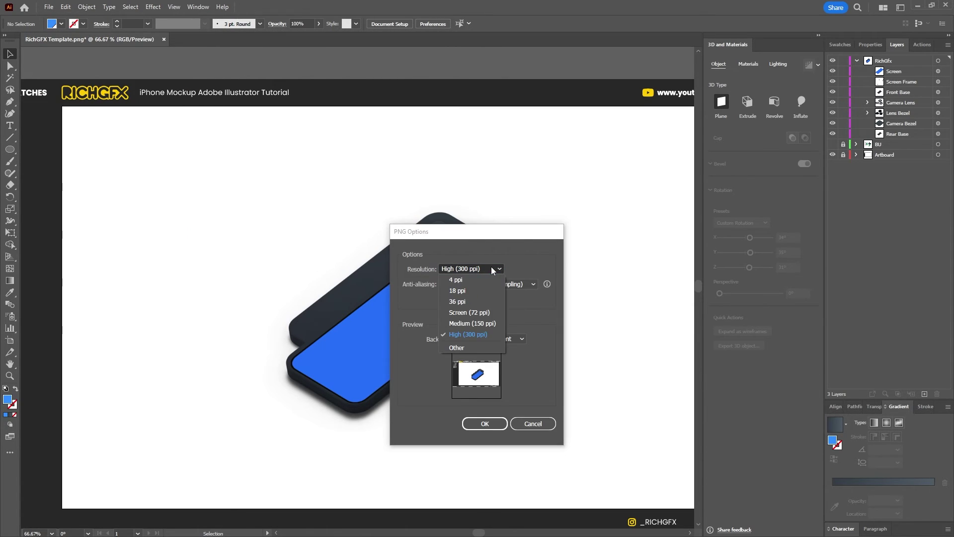
left_click(490, 336)
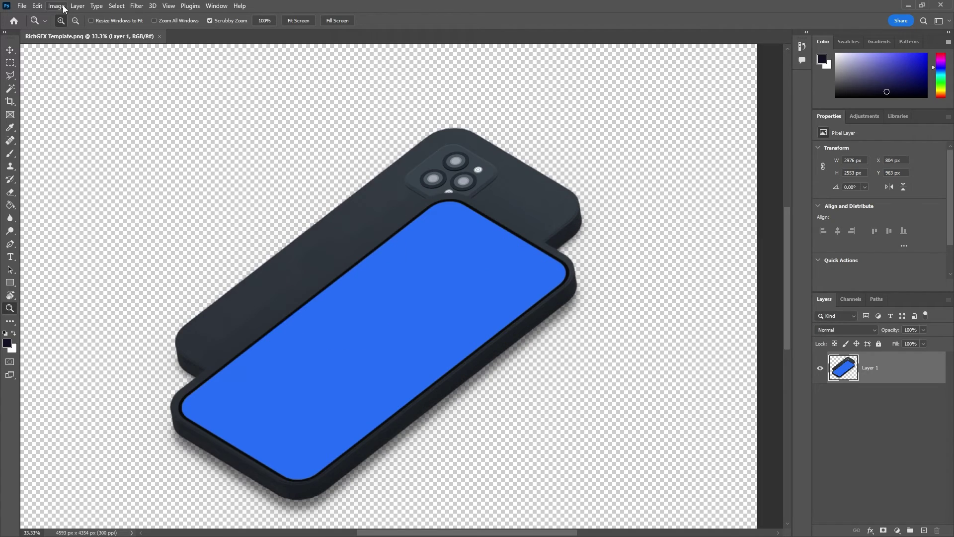
- Switch to the exported PNG in Photoshop and open its image size settings
left_click(56, 6)
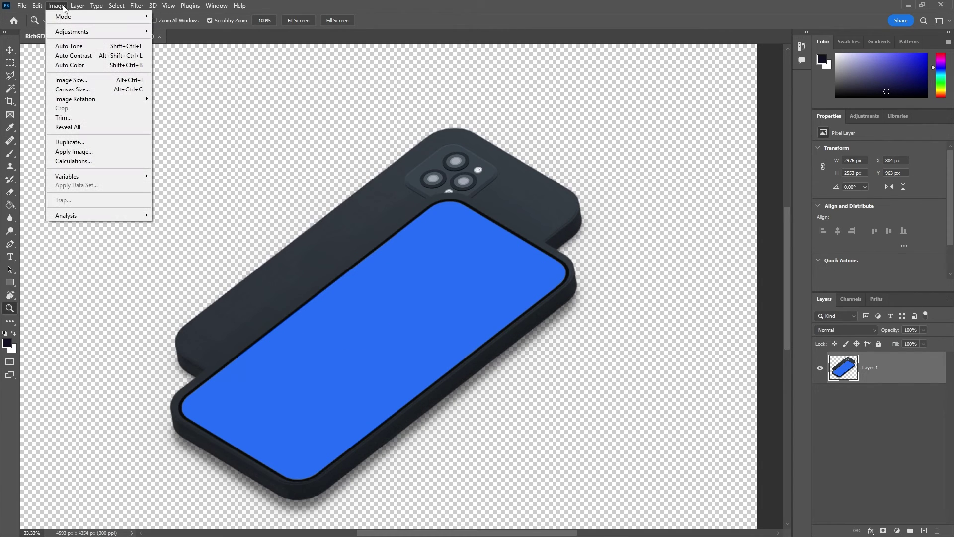
left_click(124, 80)
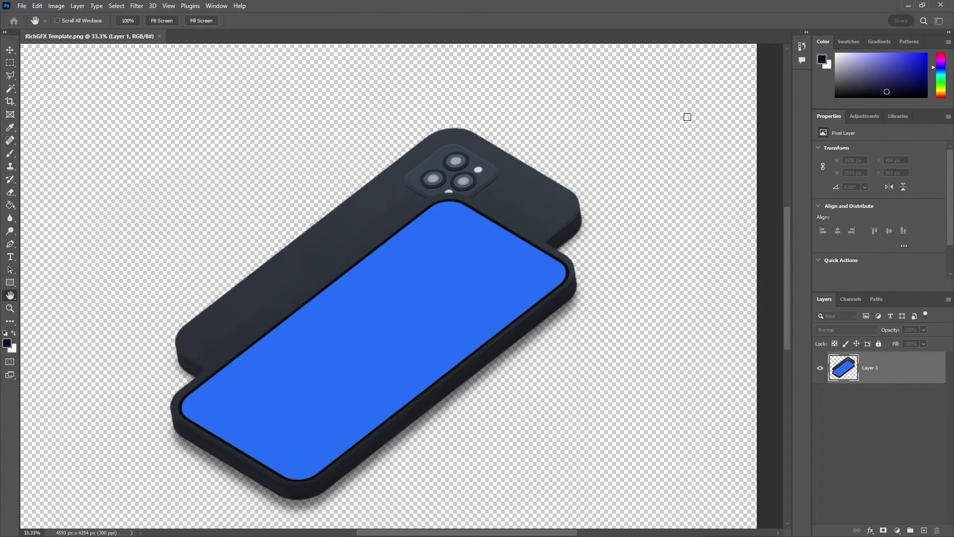
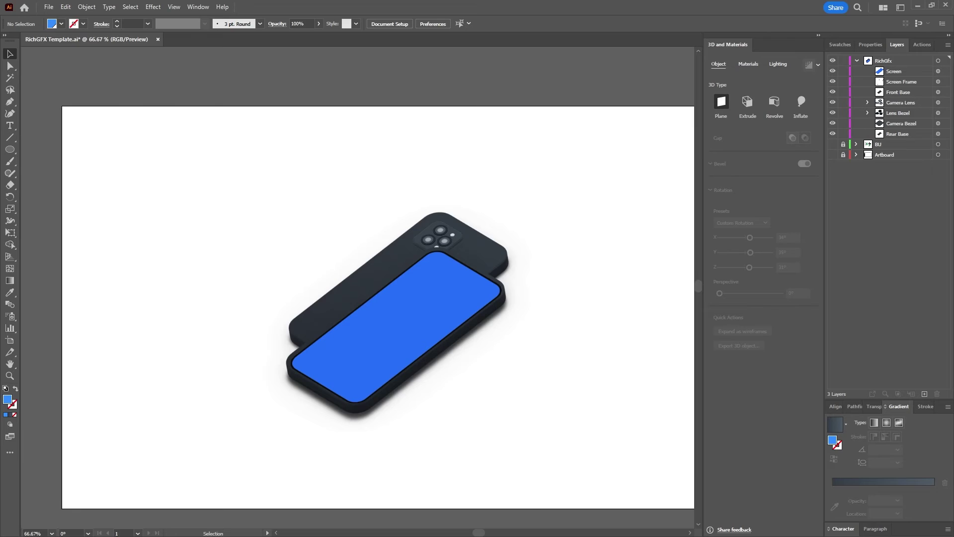
- Copy the blue Screen shape from Illustrator and paste it into the Photoshop mockup as a Smart Object
mouse_move(417, 313)
left_mouse_down()
mouse_move(439, 320)
mouse_move(432, 323)
left_mouse_up()
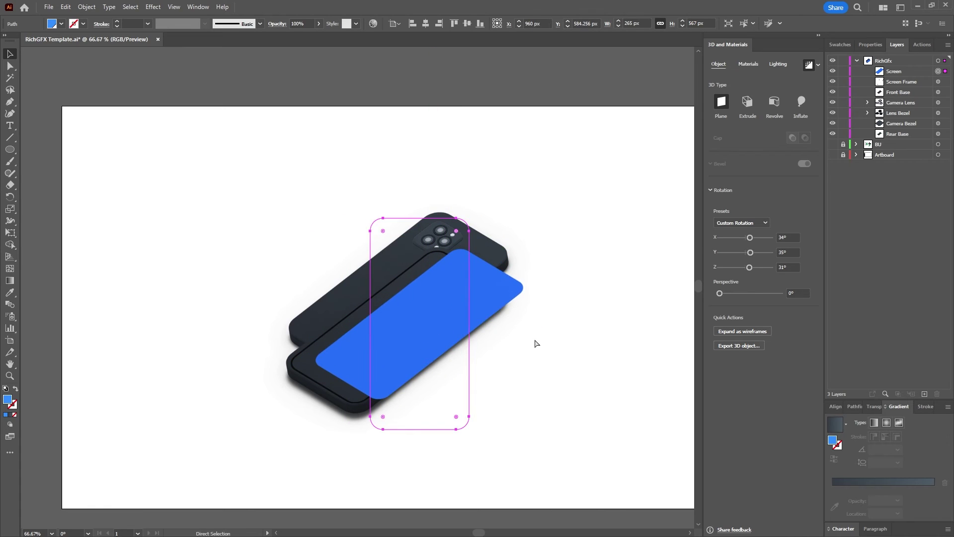
key("ctrl+z")
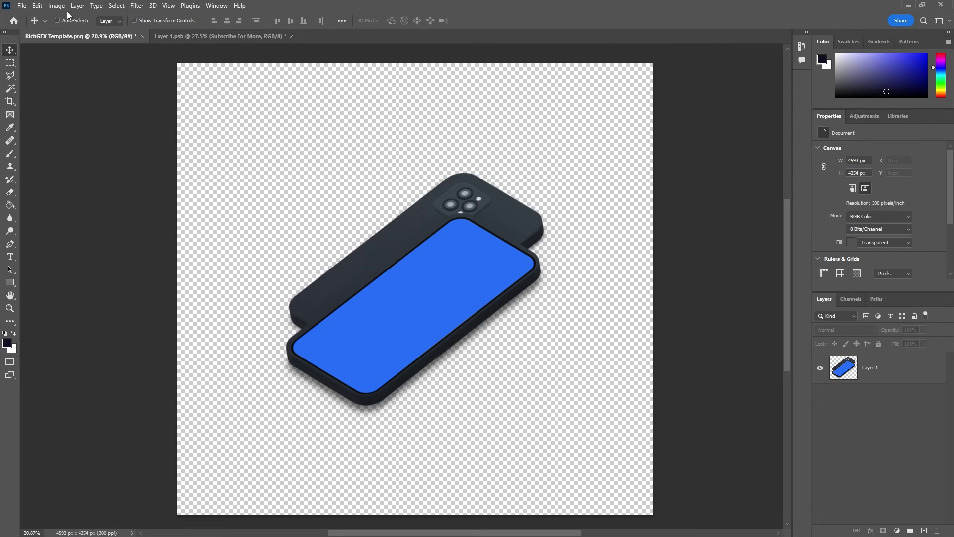
left_click(38, 6)
left_click(50, 99)
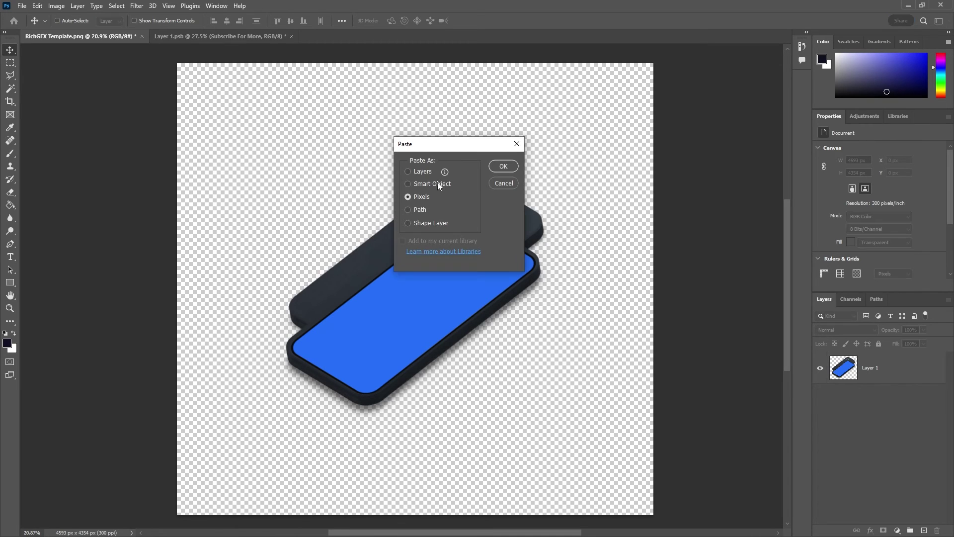
left_click(508, 166)
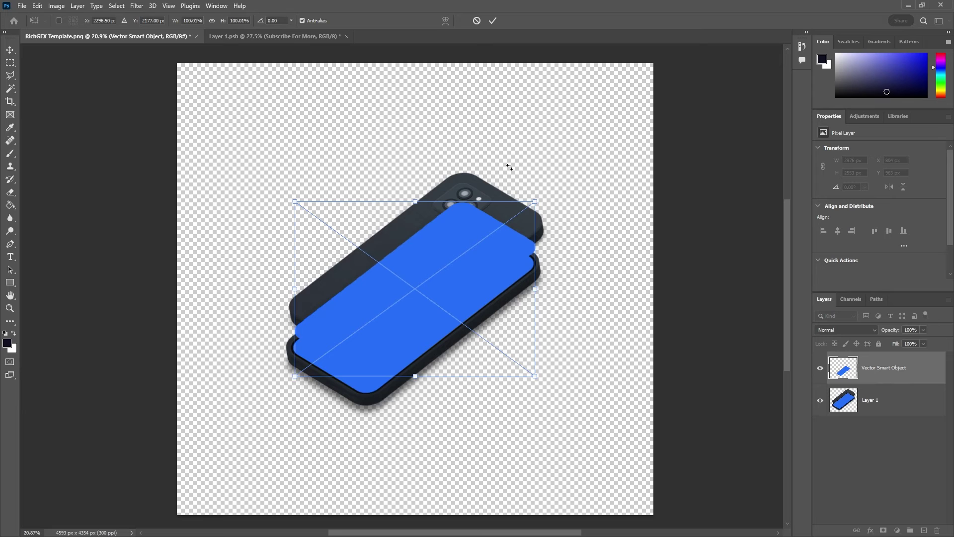
key("Return")
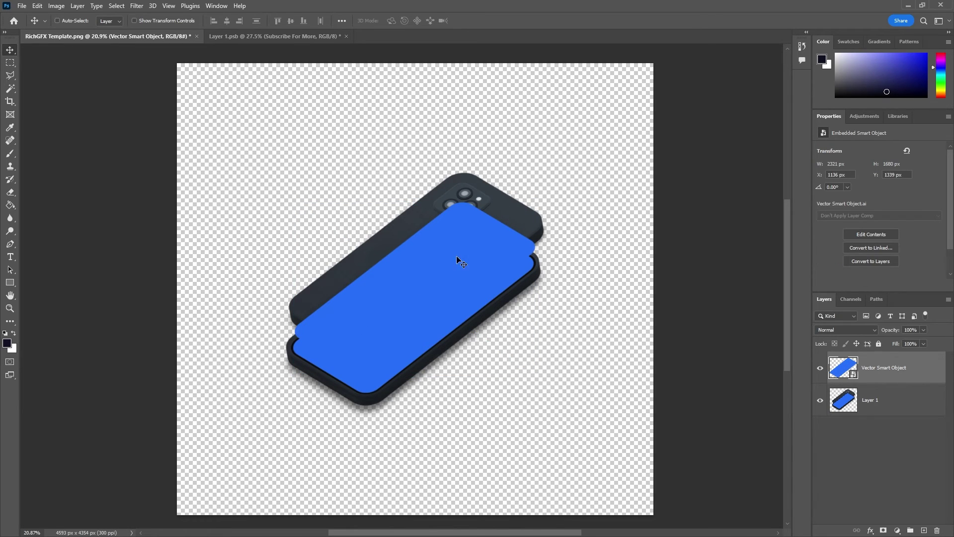
- Move the pasted Smart Object exactly over the front phone's screen, at about X 1126 px and Y 1494 px
scroll(323, 365, "up", 2)
scroll(321, 368, "up", 4)
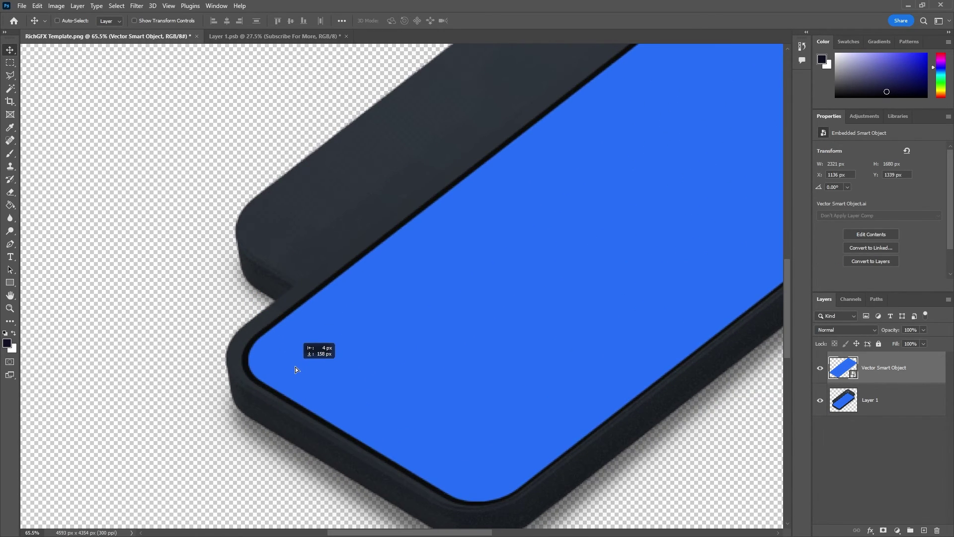
left_click_drag(293, 366, 294, 366)
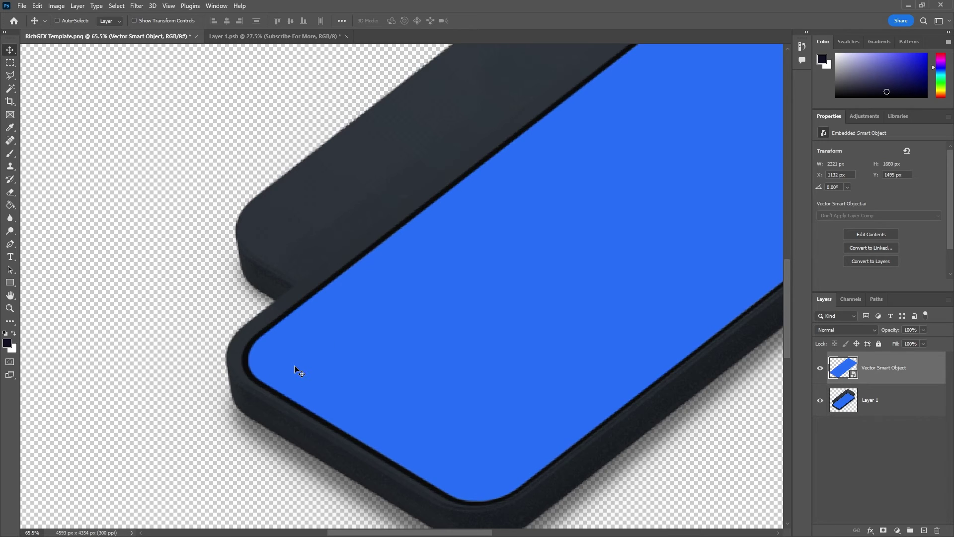
scroll(295, 369, "down", 6)
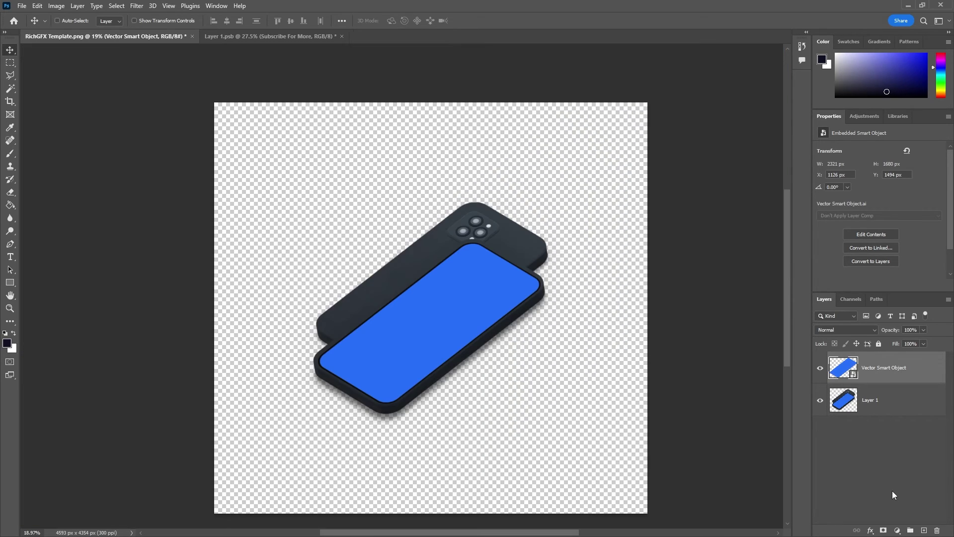
- Add a Solid Color fill layer in the grey colour #9d9ead
left_click(884, 530)
left_click(897, 530)
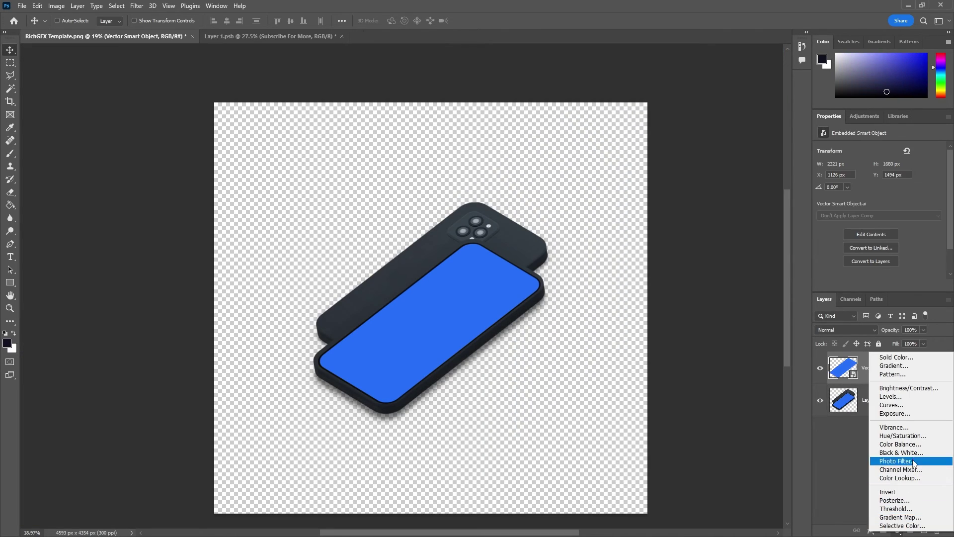
left_click(854, 357)
left_click(701, 167)
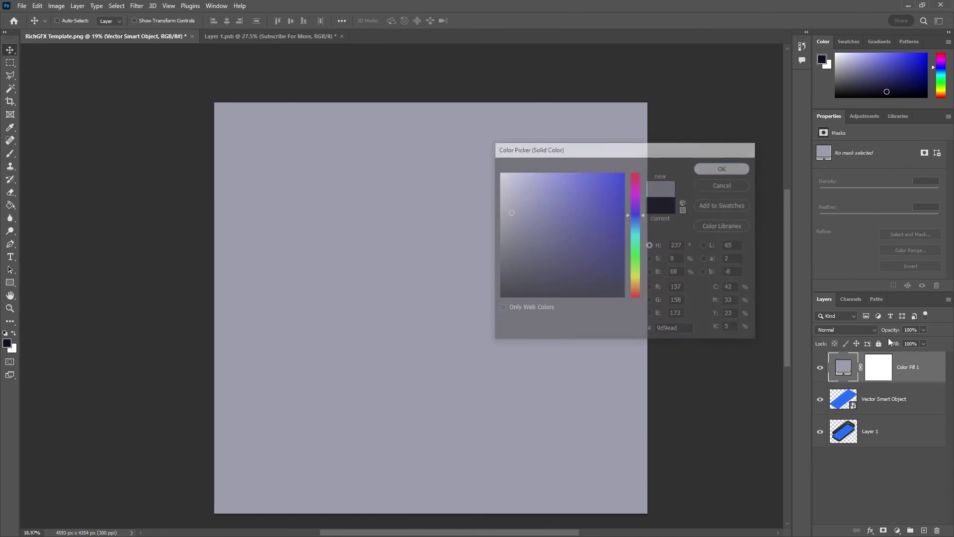
- Place the Color Fill layer beneath Layer 1 as the background and delete its layer mask
left_click_drag(927, 376, 903, 474)
left_click(879, 431)
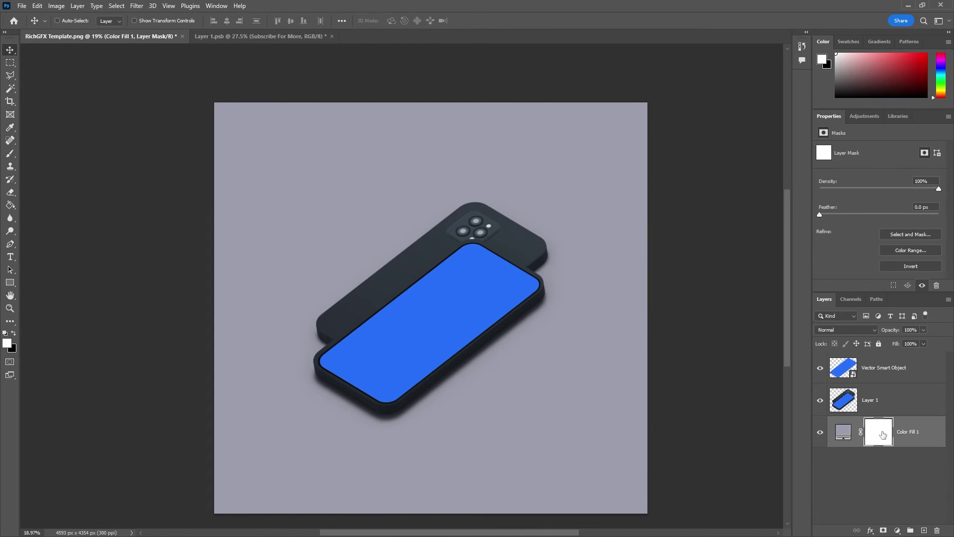
key("Delete")
left_click(430, 202)
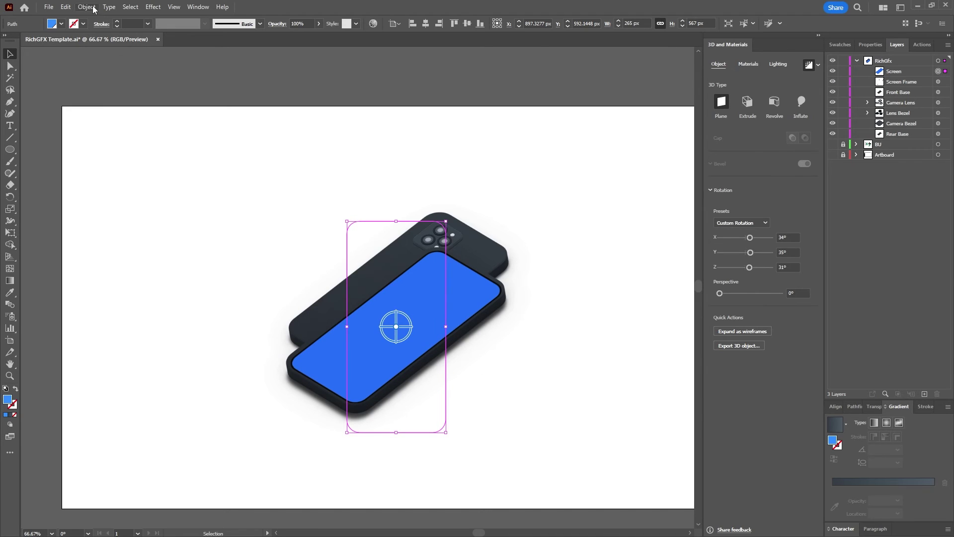
- Change the background Color Fill layer to a light blue-grey taken from the mockup's colour palette
left_click(842, 46)
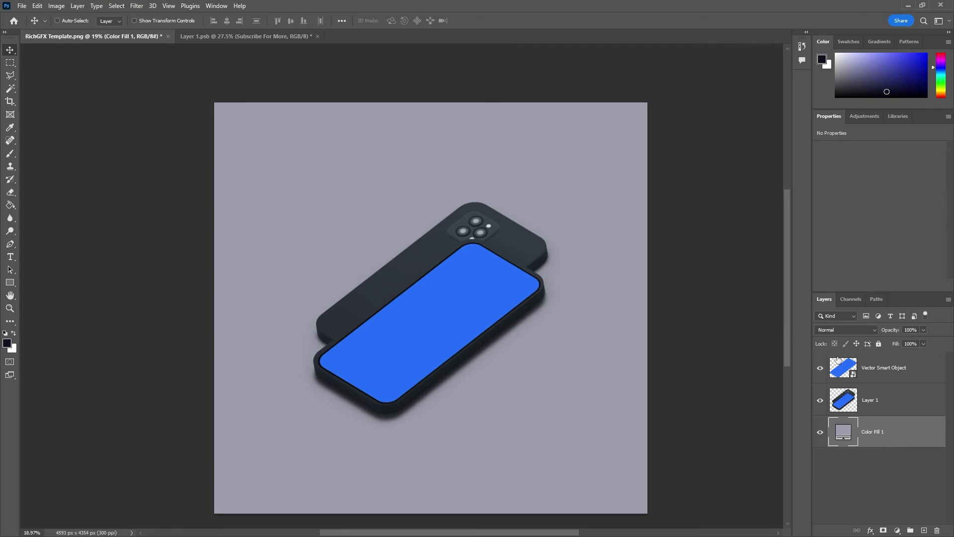
double_click(844, 432)
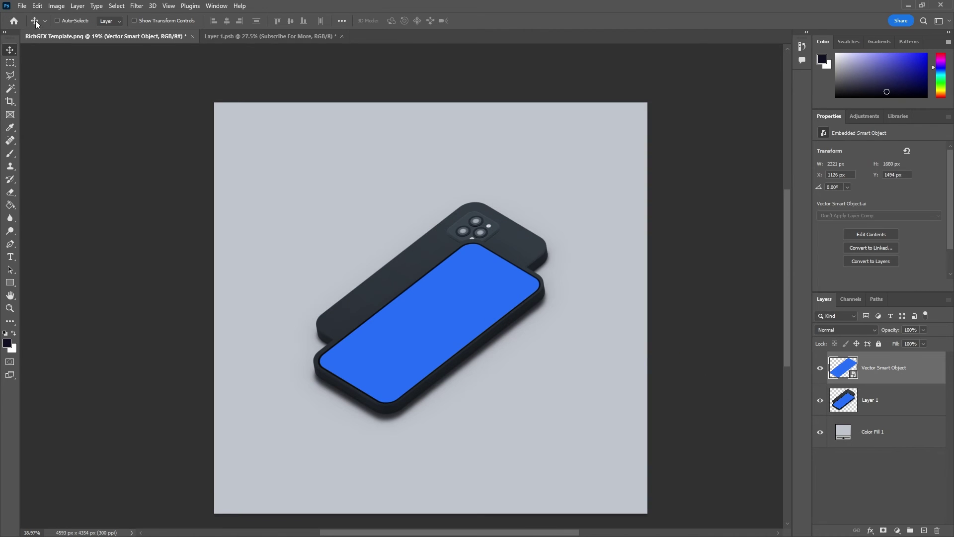
- Create a new document 1170 px wide and 2532 px high at 72 pixels/inch with a white background
left_click(22, 6)
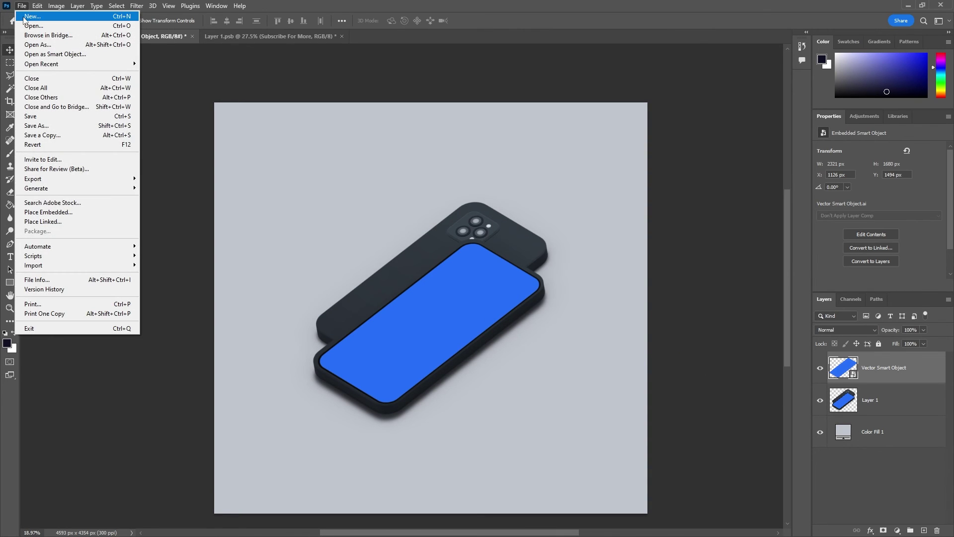
left_click(35, 20)
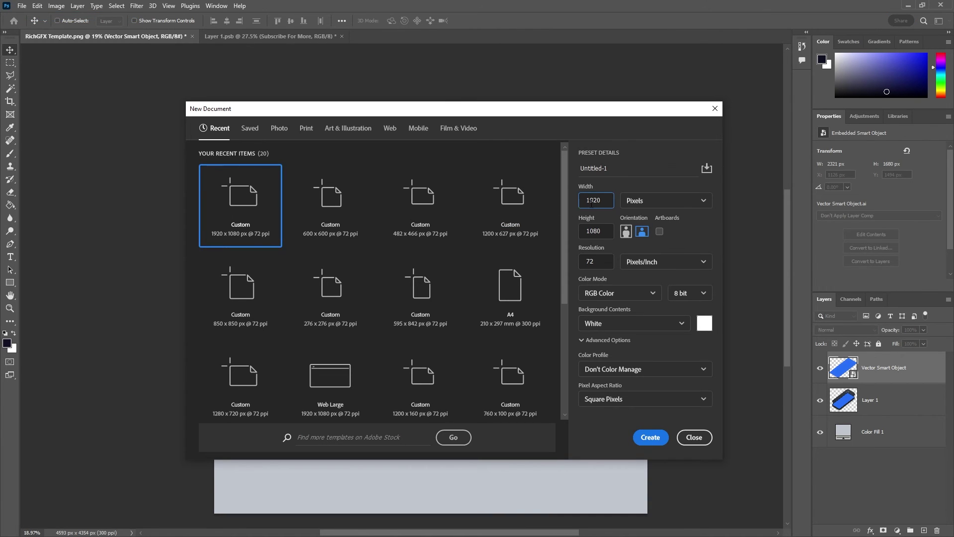
type("1170")
key("Tab")
type("2")
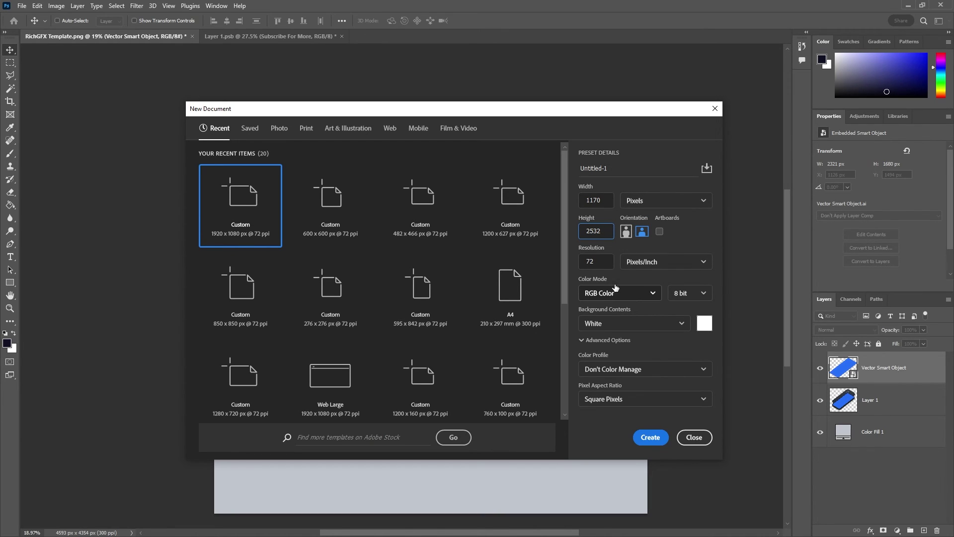
left_click(646, 437)
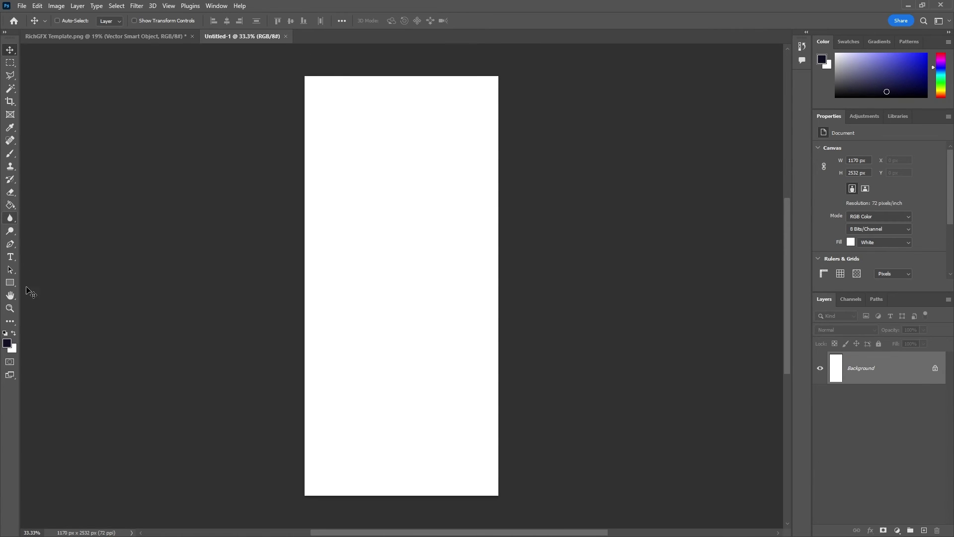
- Set the foreground colour to a bright pure green and fill the whole background of the blank document with it
left_click(7, 343)
left_click(639, 253)
key("Return")
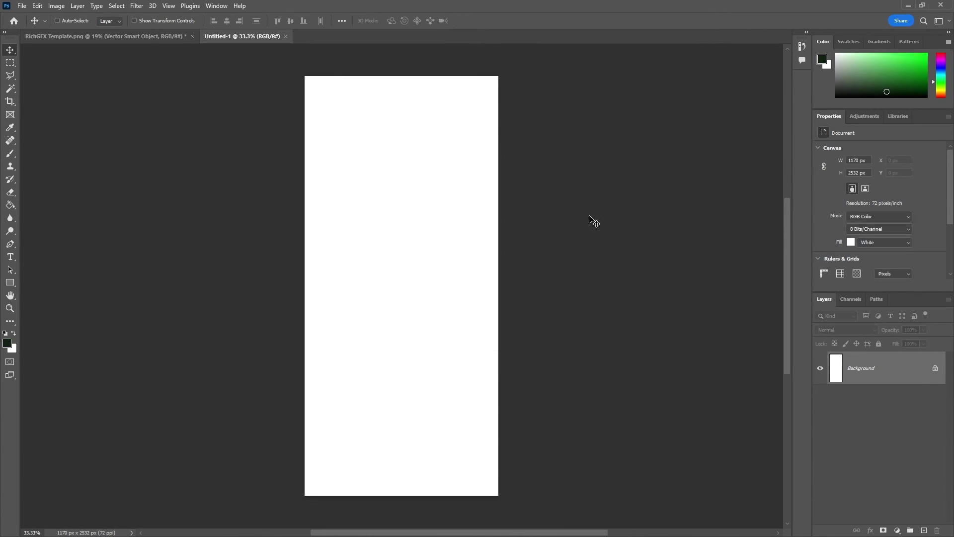
left_click(7, 343)
left_click_drag(616, 196, 638, 190)
key("Return")
left_click(12, 206)
left_click(397, 208)
key("v")
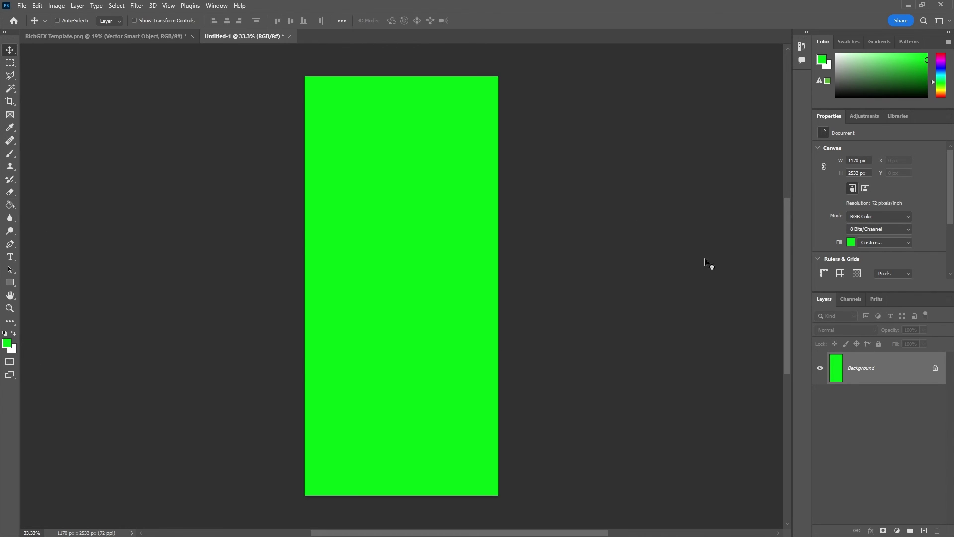
- Convert the green background to a Smart Object, copy it into RichGFX Template.png and close the source document
right_click(904, 370)
left_click(938, 445)
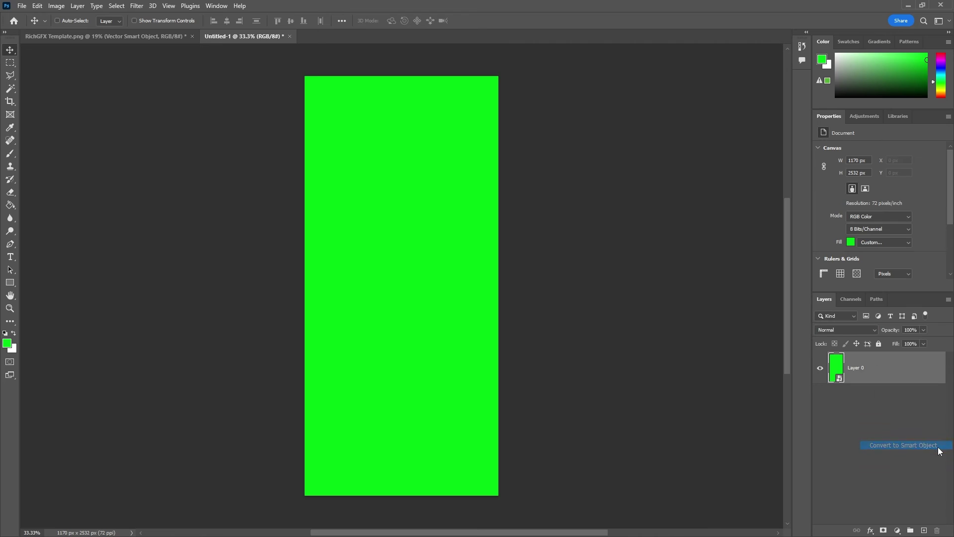
left_click_drag(417, 205, 473, 290)
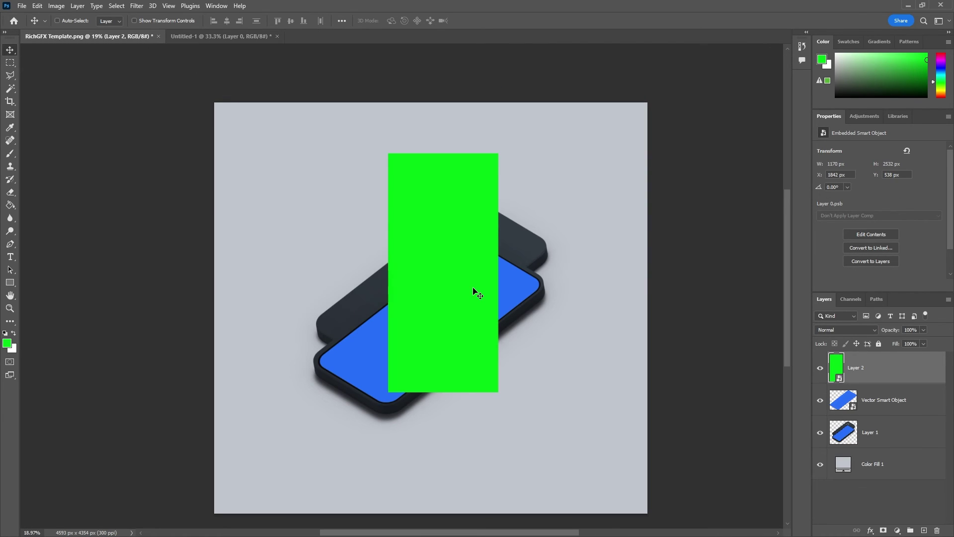
left_click(277, 36)
left_click(479, 204)
- Distort the green Smart Object by moving its four corners roughly onto the corners of the front phone's screen
left_click(37, 6)
mouse_move(104, 232)
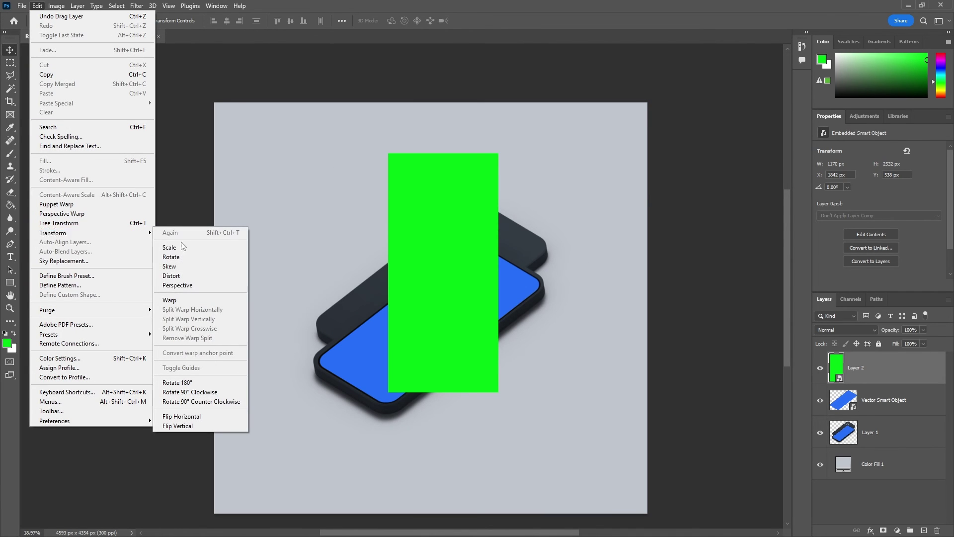
left_click(224, 293)
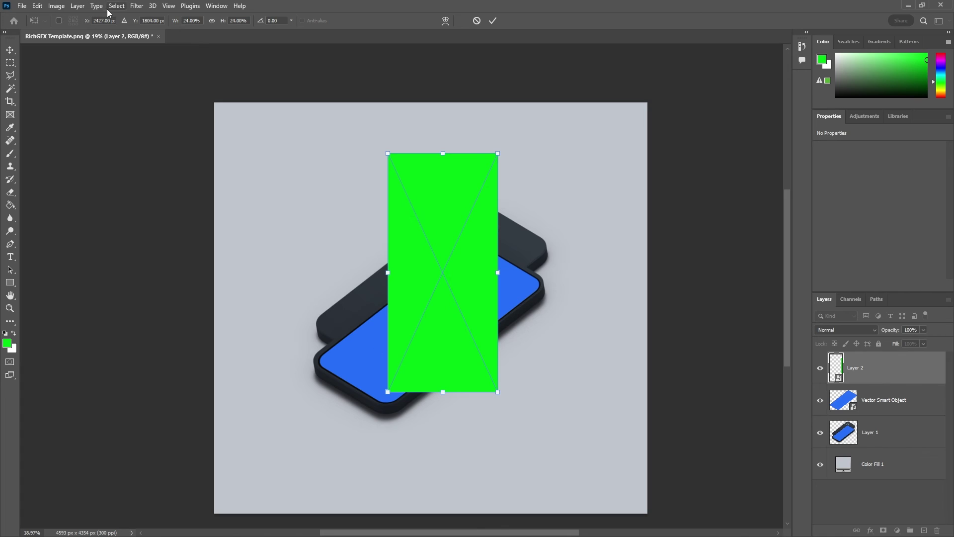
left_click(136, 6)
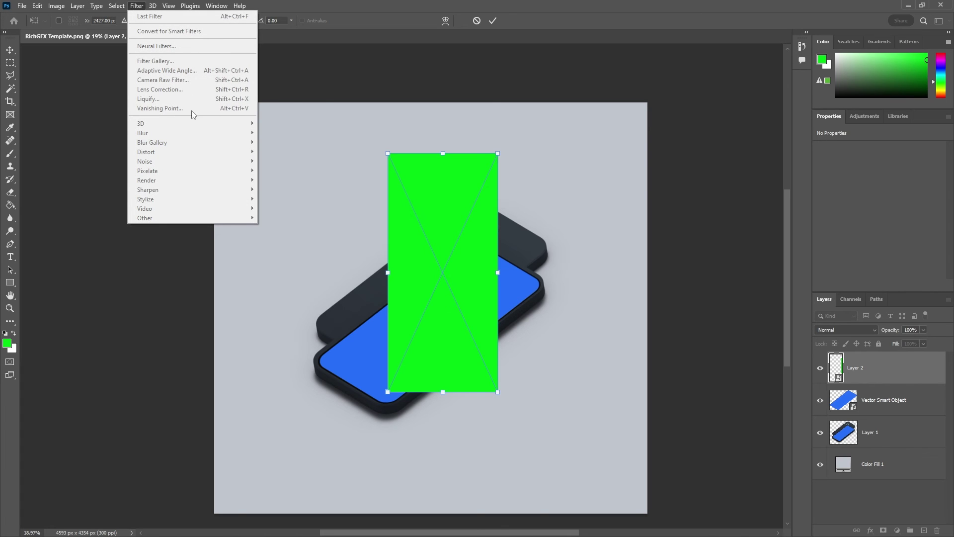
left_click(569, 39)
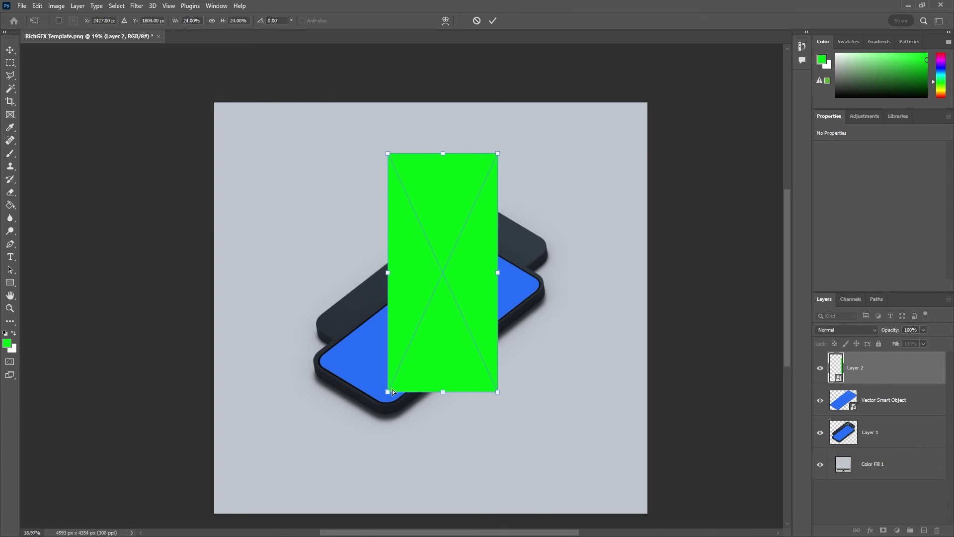
left_click_drag(388, 391, 320, 364)
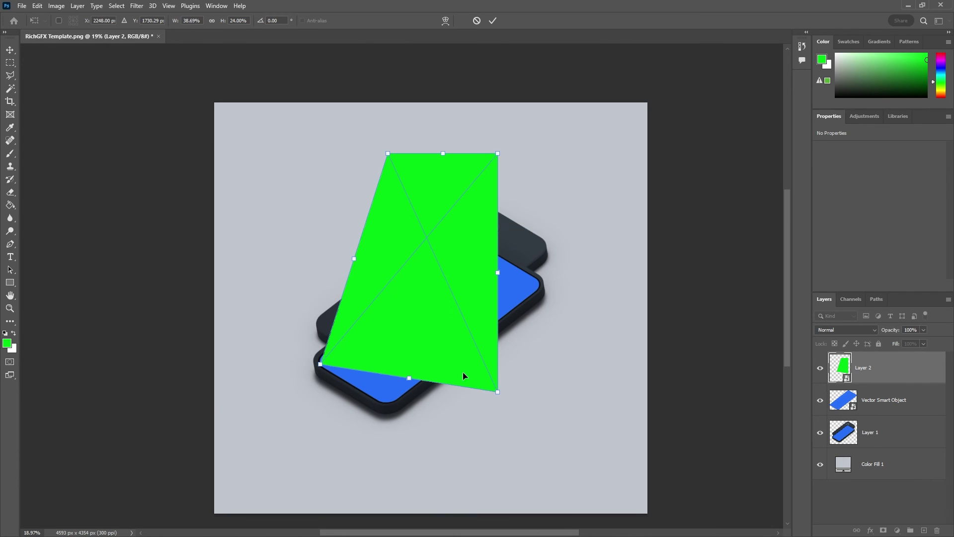
left_click_drag(497, 392, 403, 411)
left_click_drag(497, 153, 547, 283)
left_click_drag(388, 153, 467, 239)
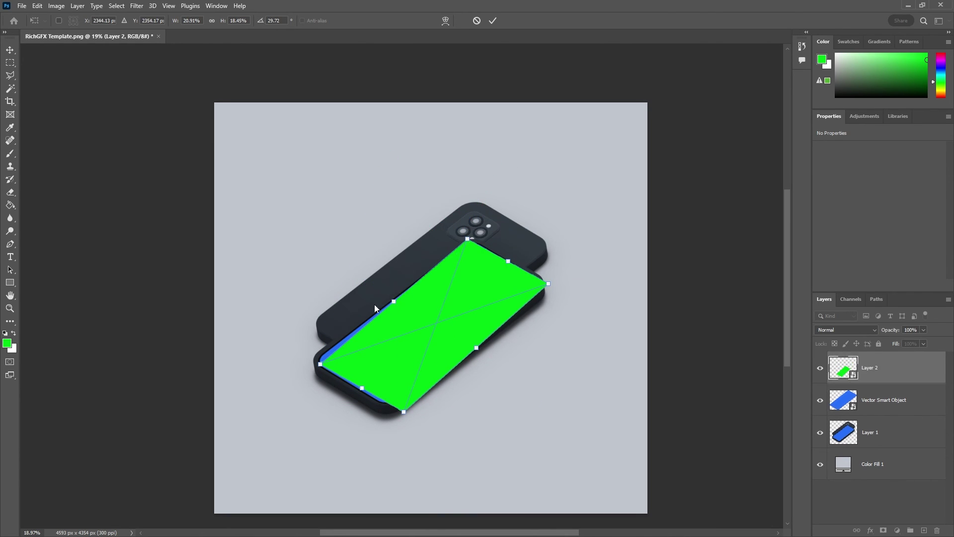
- Refine the distorted corners so the green layer fully covers the front phone's blue screen, and apply the transformation
scroll(323, 367, "up", 8)
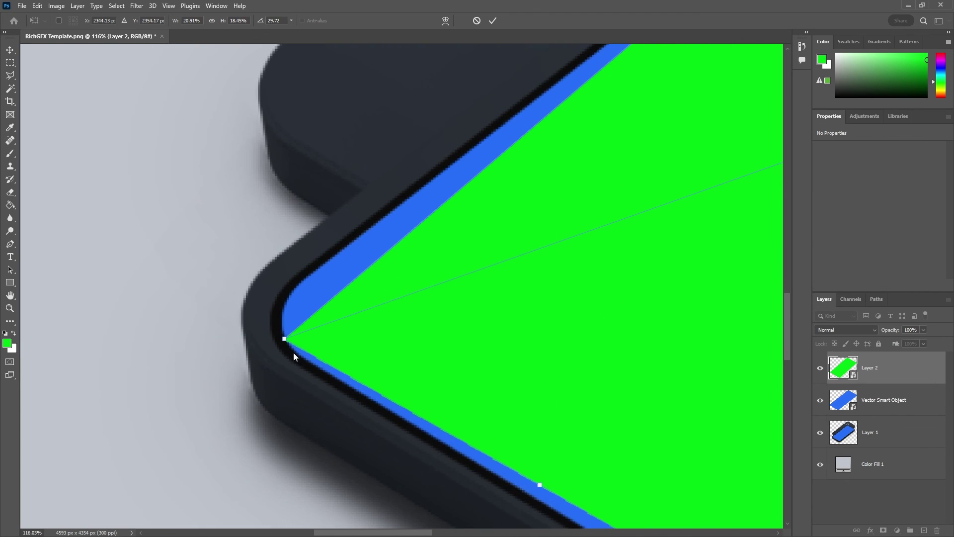
left_click_drag(282, 342, 243, 328)
left_click_drag(656, 451, 372, 158)
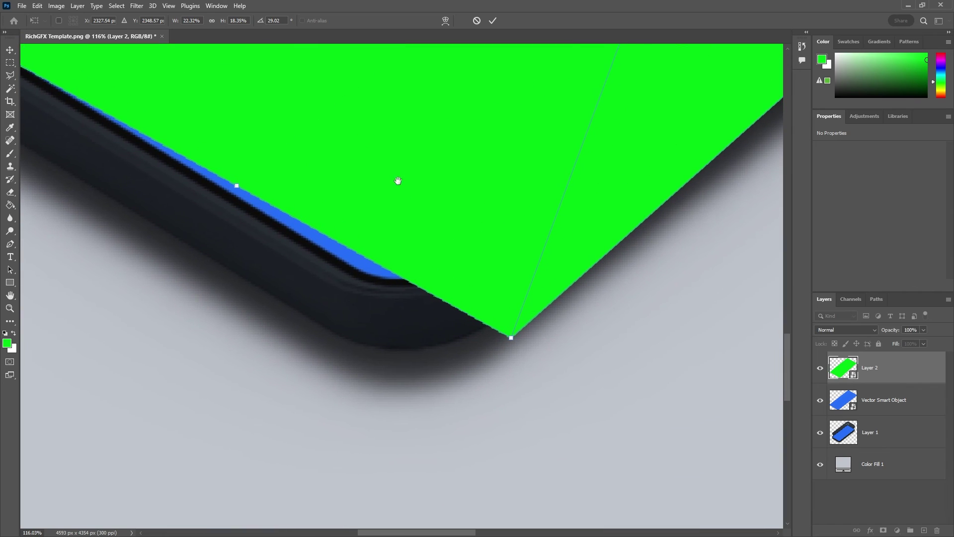
key("Return")
scroll(634, 315, "down", 5)
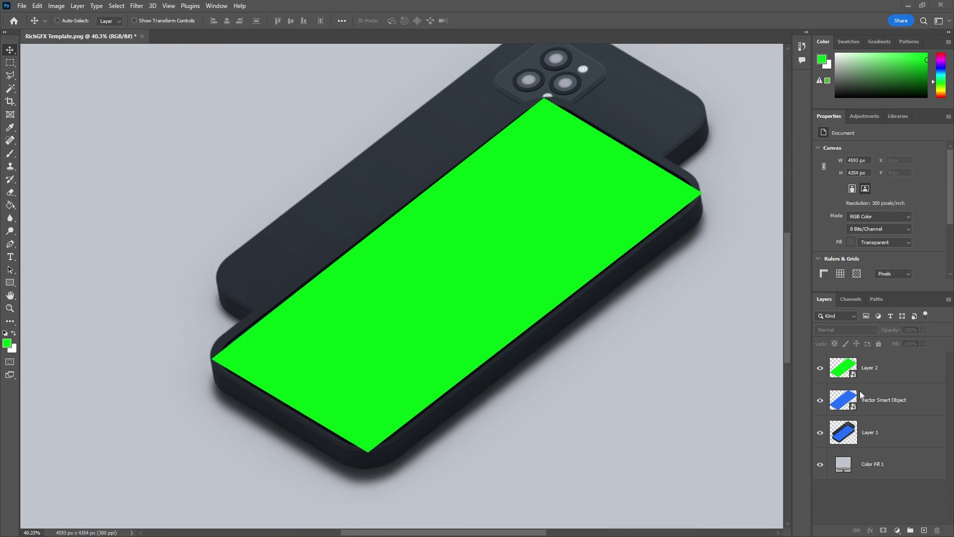
- Mask the green Layer 2 to the rounded screen shape with a selection loaded from the Vector Smart Object layer
left_click(844, 402, "ctrl")
left_click(902, 376)
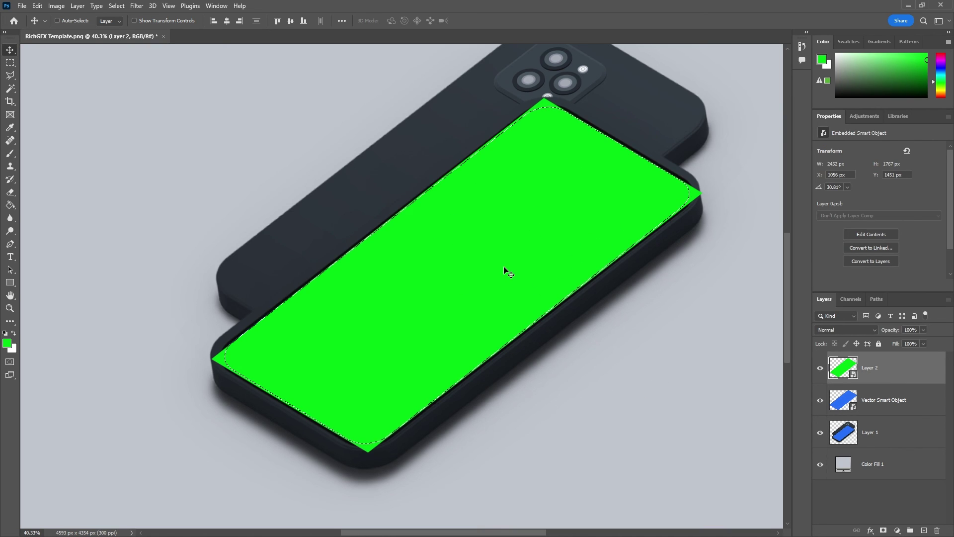
left_click(883, 530)
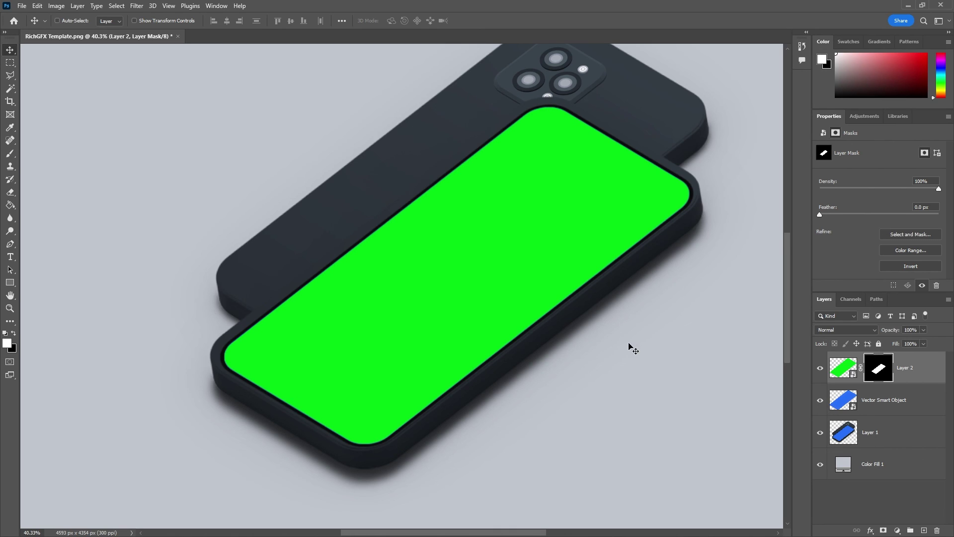
- Open Layer 2's Smart Object contents, paste the iPhone Mockup screen artwork and enlarge it to about 1180 × 2566 px to cover the canvas
double_click(844, 370)
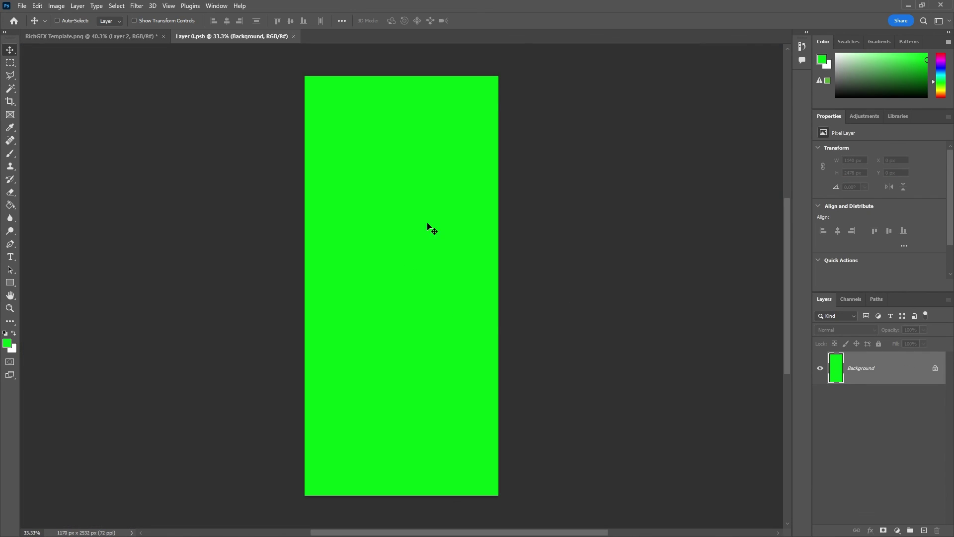
left_click(37, 6)
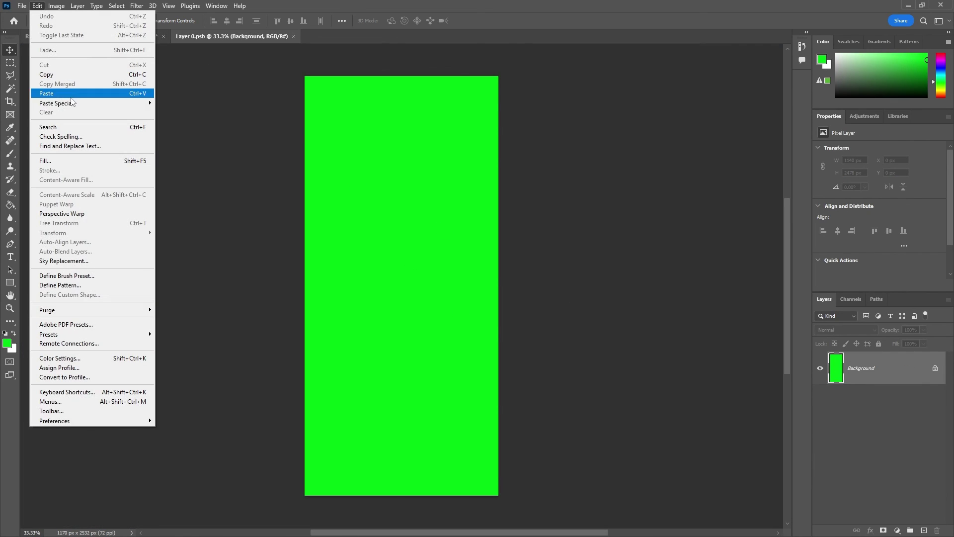
mouse_move(72, 103)
left_click(179, 112)
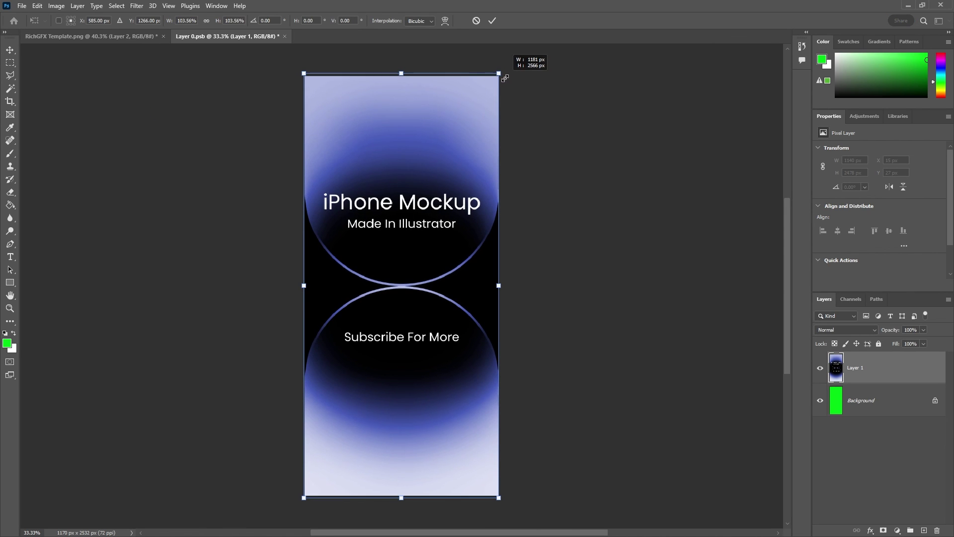
key("Return")
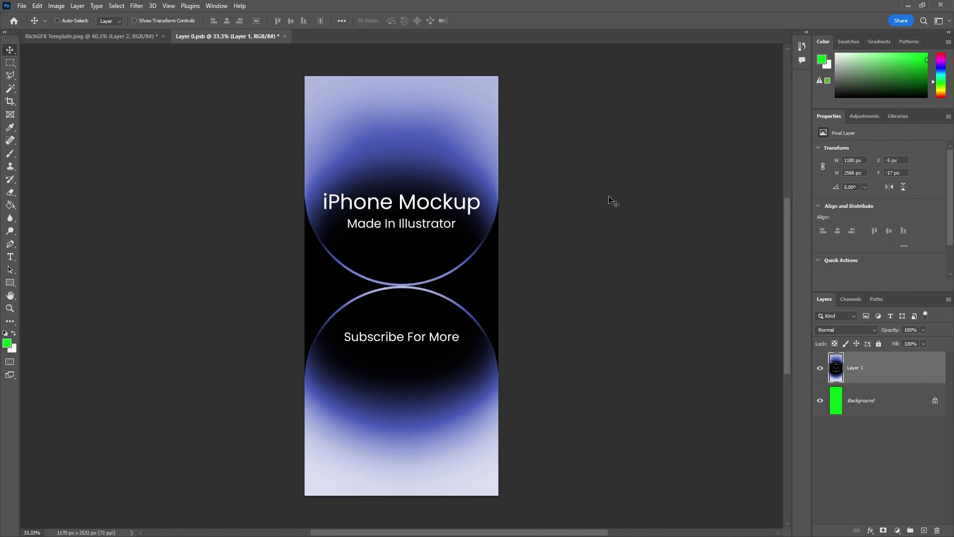
- Save and close the Smart Object contents to update the phone screen, and view the whole finished mockup
key("ctrl+s")
left_click(281, 36)
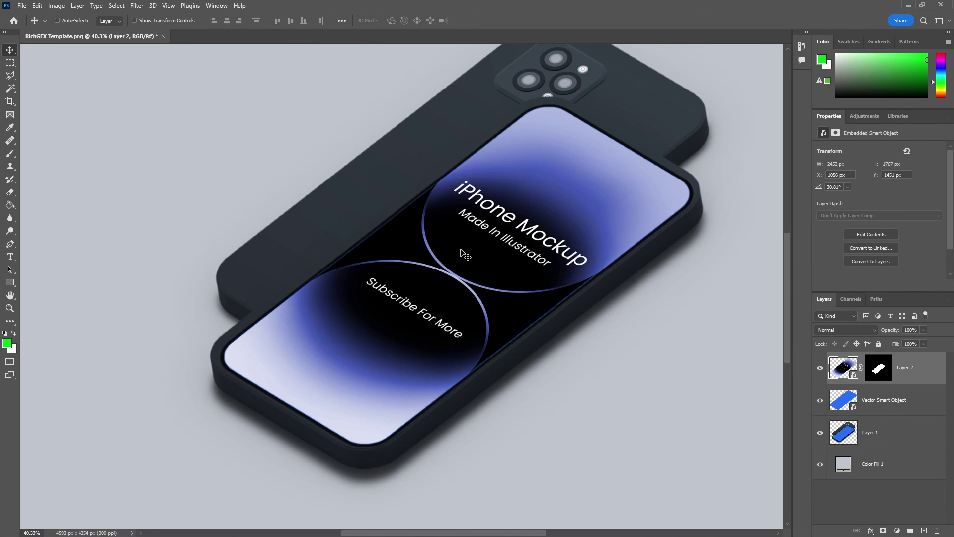
scroll(583, 290, "down", 2)
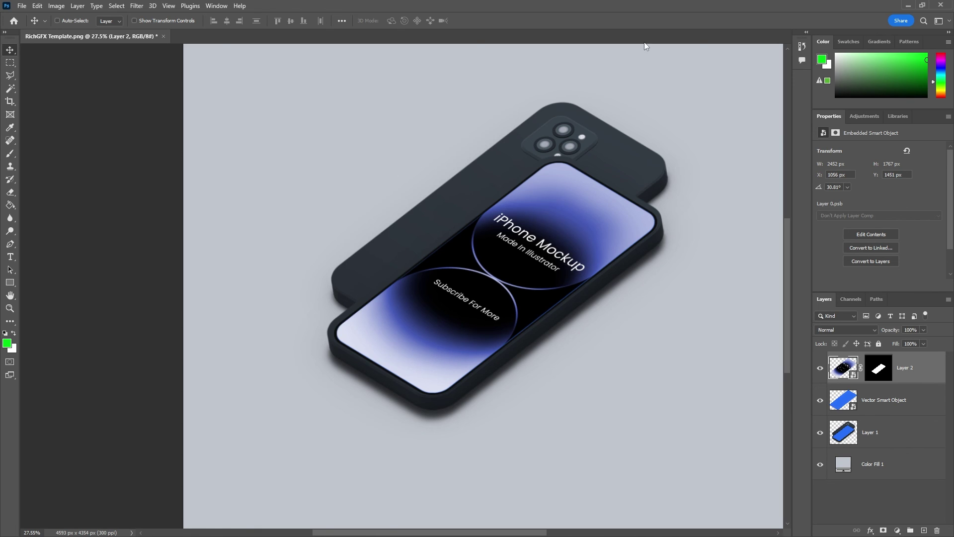
scroll(666, 191, "down", 2)
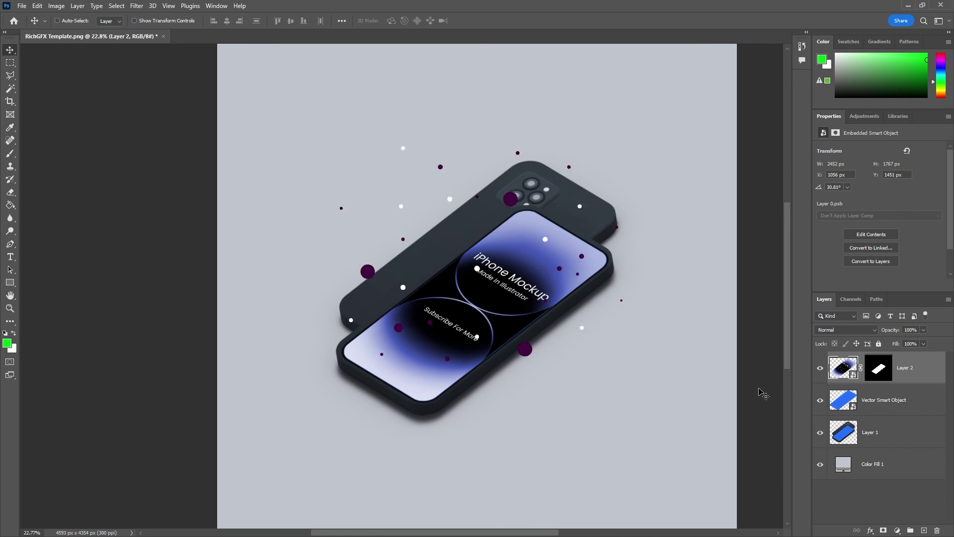